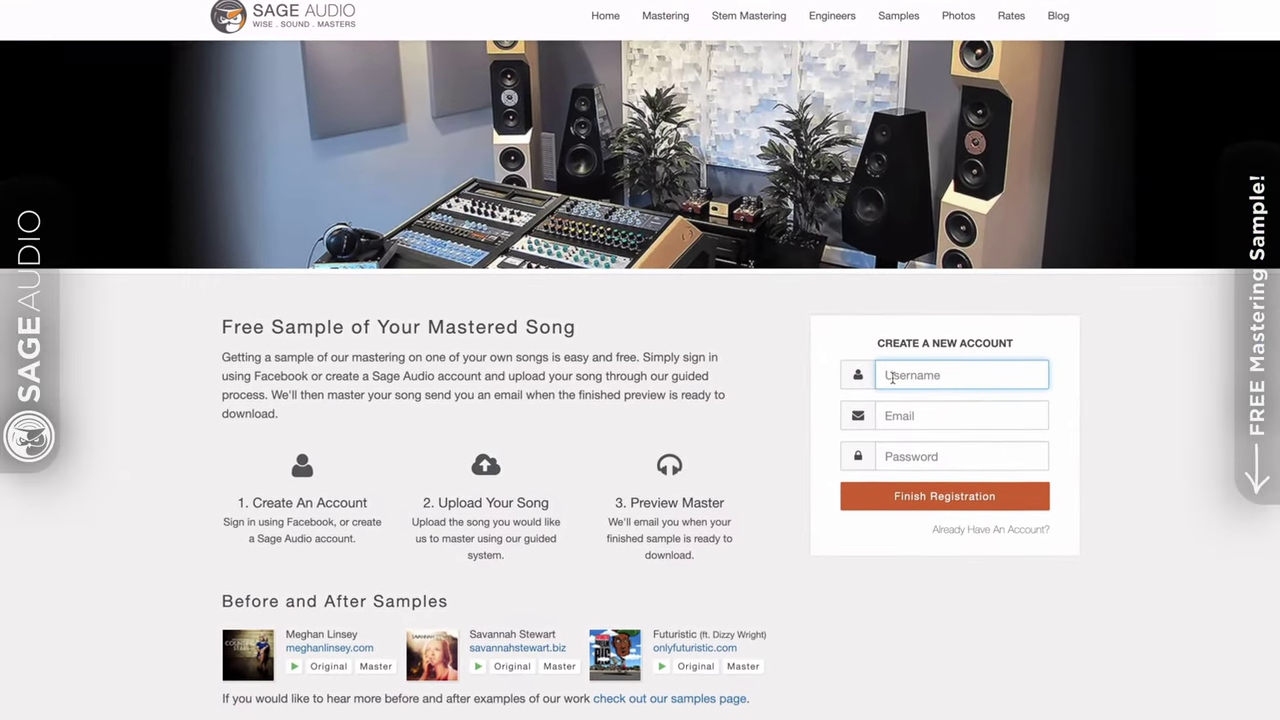
Enter the username in the new account form and start filling in the email address.
text(NewArtist)
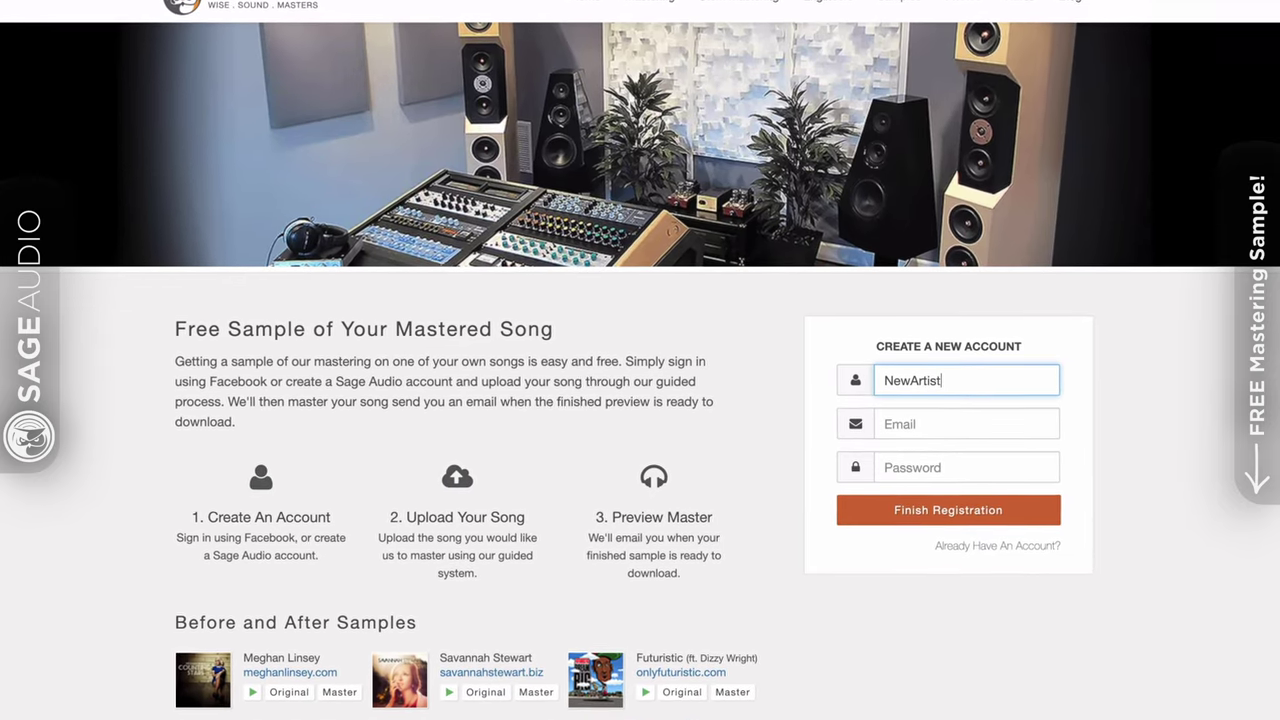
key(Tab)
text(newartis)
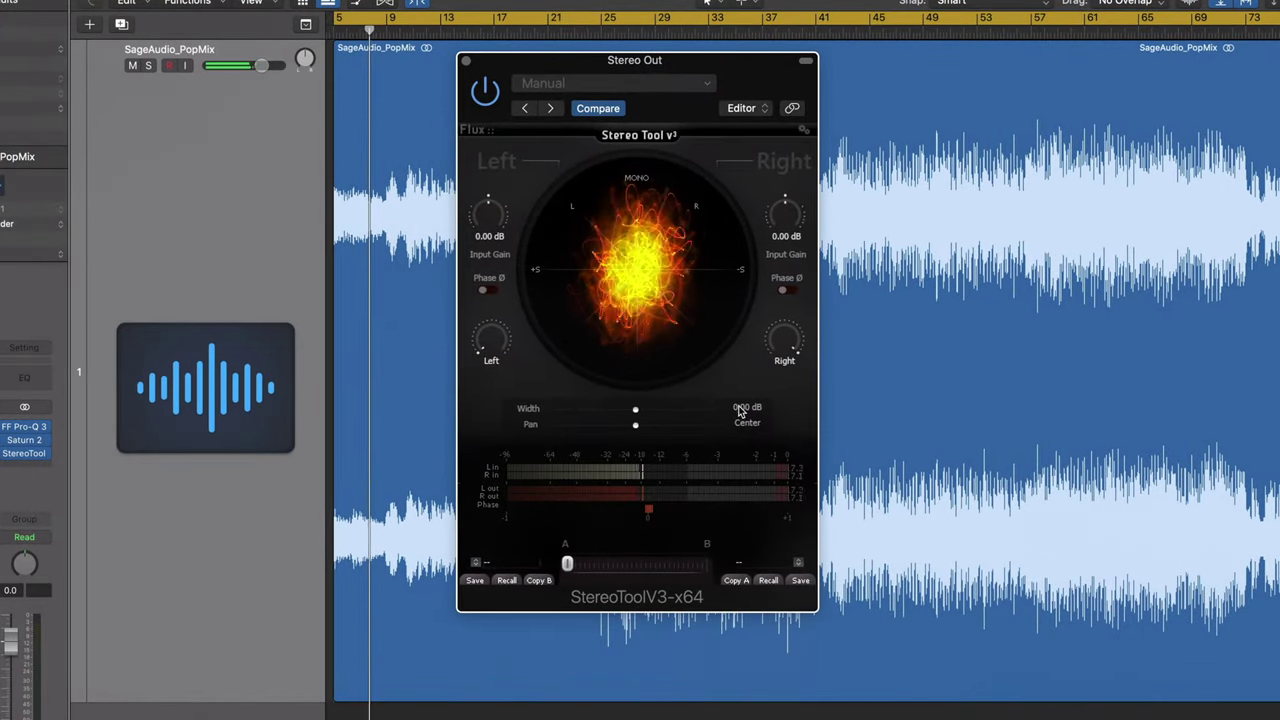
Sweep the Stereo Tool width wider and narrower, leaving it at about -0.28 dB, and close the plug-in.
drag(634, 409, 894, 417)
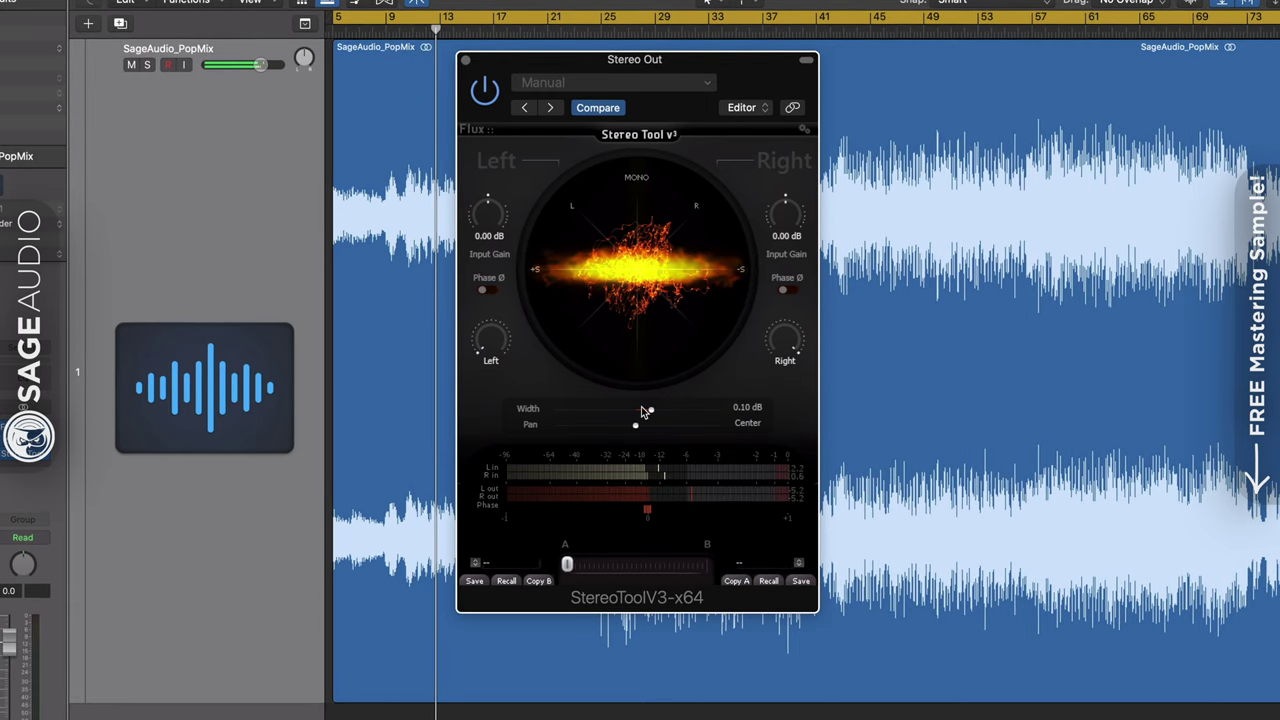
drag(645, 411, 529, 425)
drag(669, 422, 814, 418)
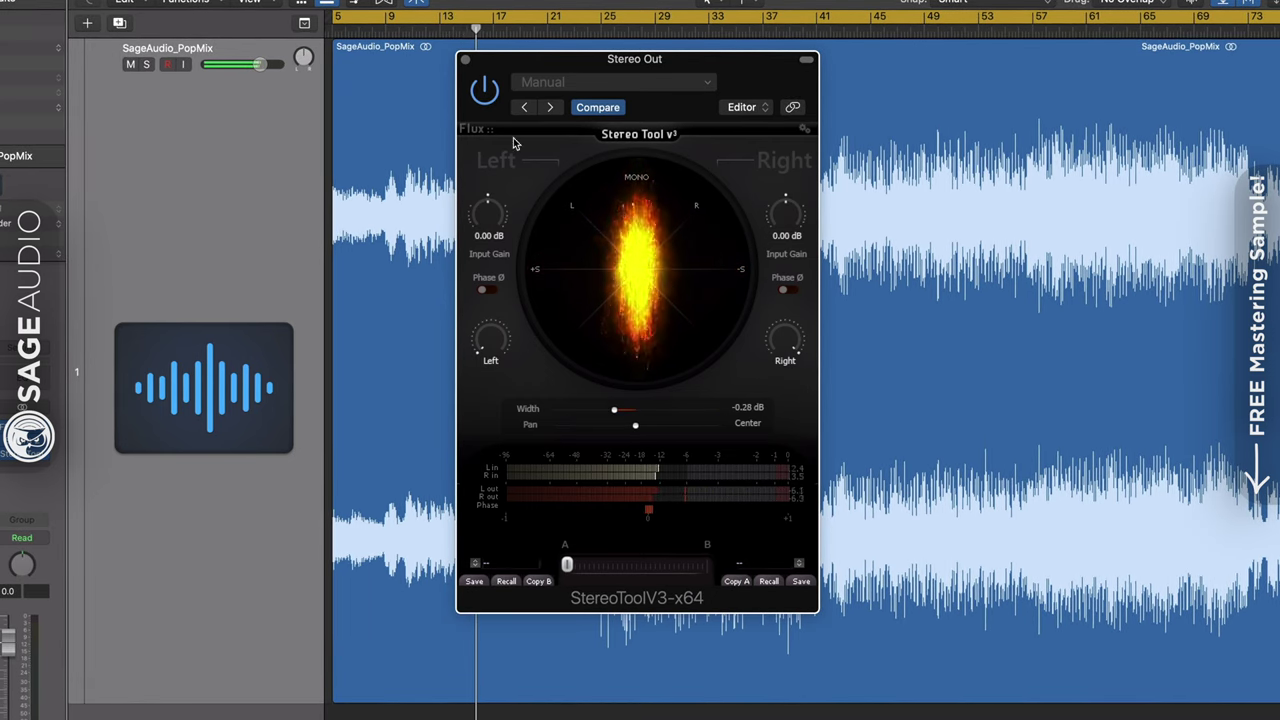
click(465, 60)
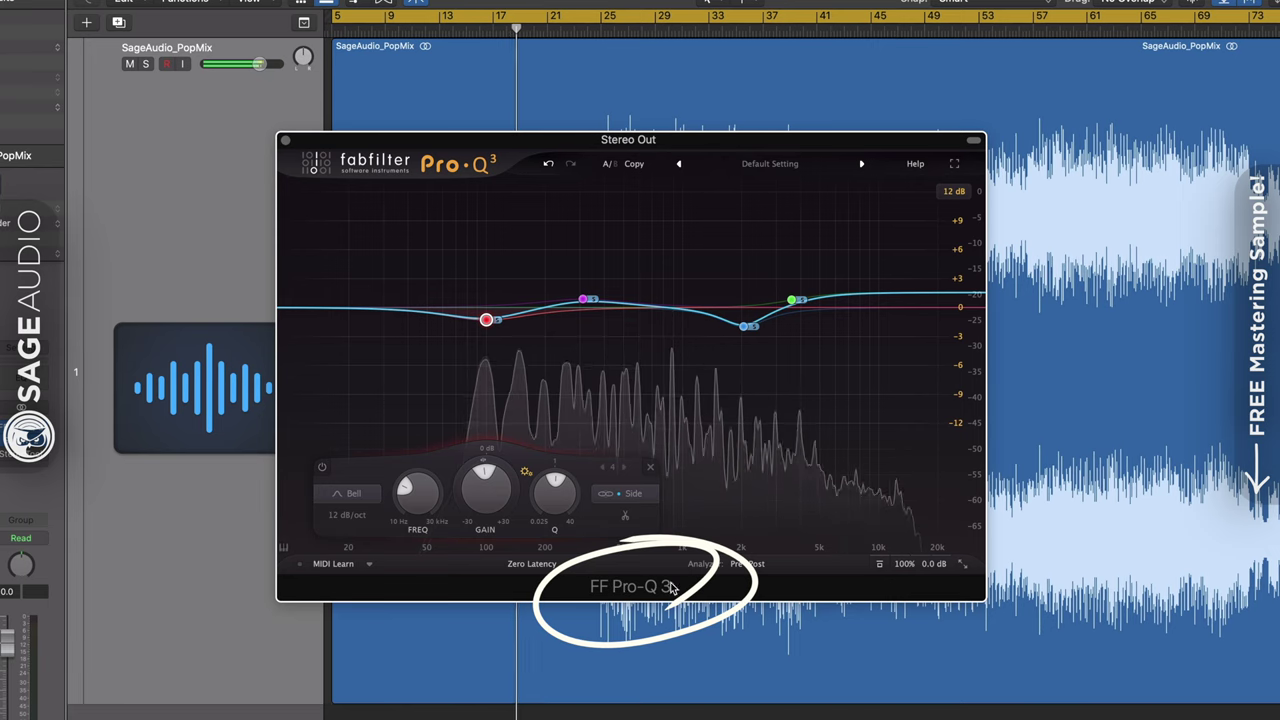
Exaggerate the side EQ curve: boost 2.37 dB near 383 Hz, cut 2.20 dB at 1808 Hz and raise the high shelf.
click(791, 300)
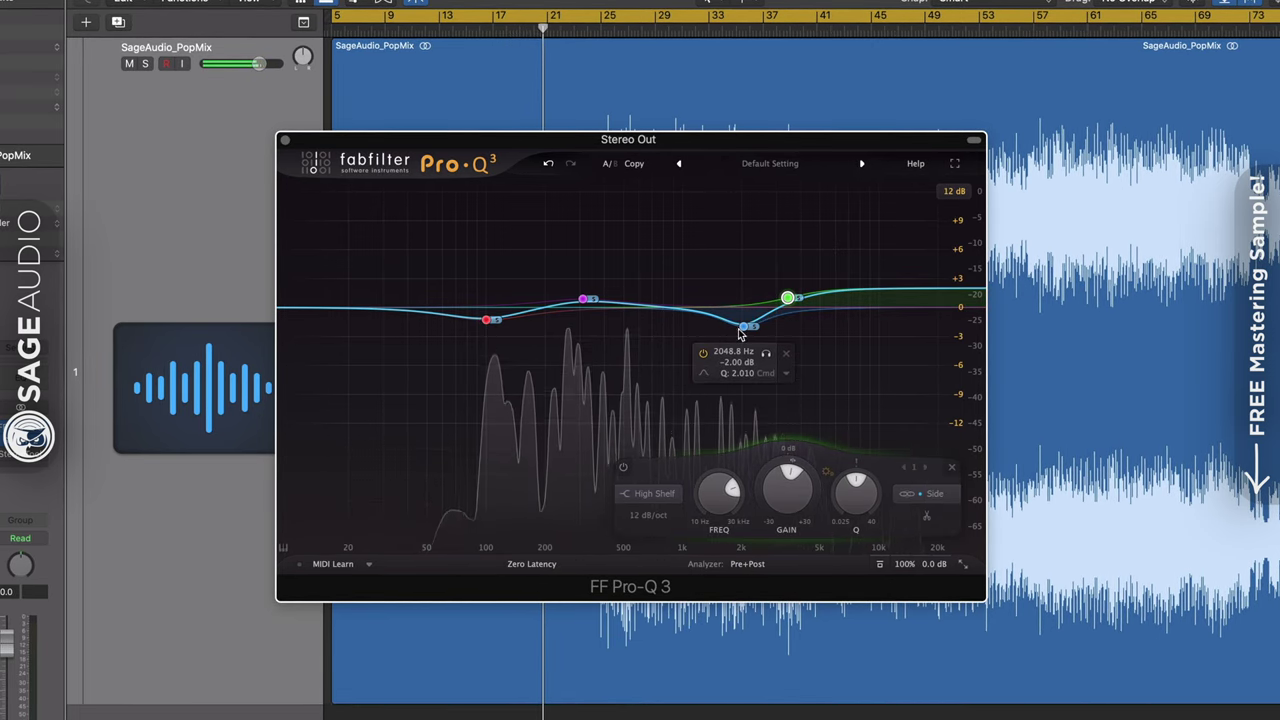
mouse_move(743, 326)
mouse_down()
mouse_move(737, 316)
mouse_move(733, 328)
mouse_up()
drag(583, 299, 584, 285)
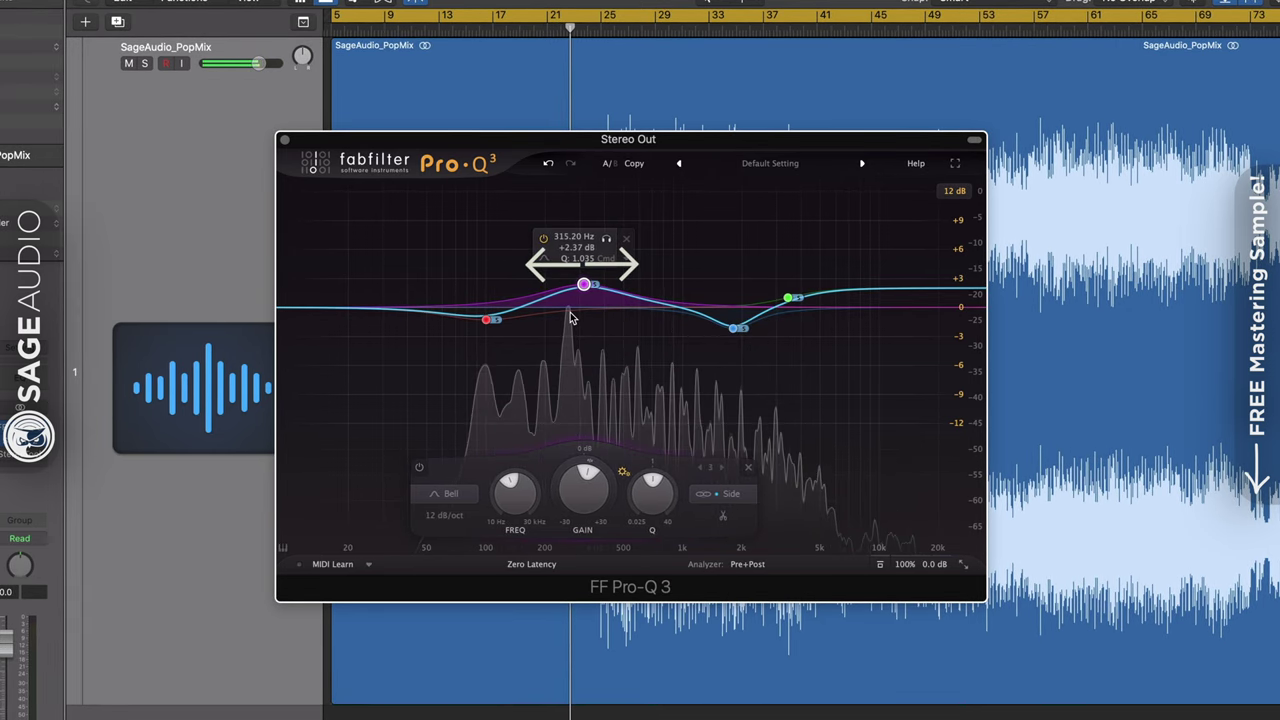
drag(788, 297, 789, 287)
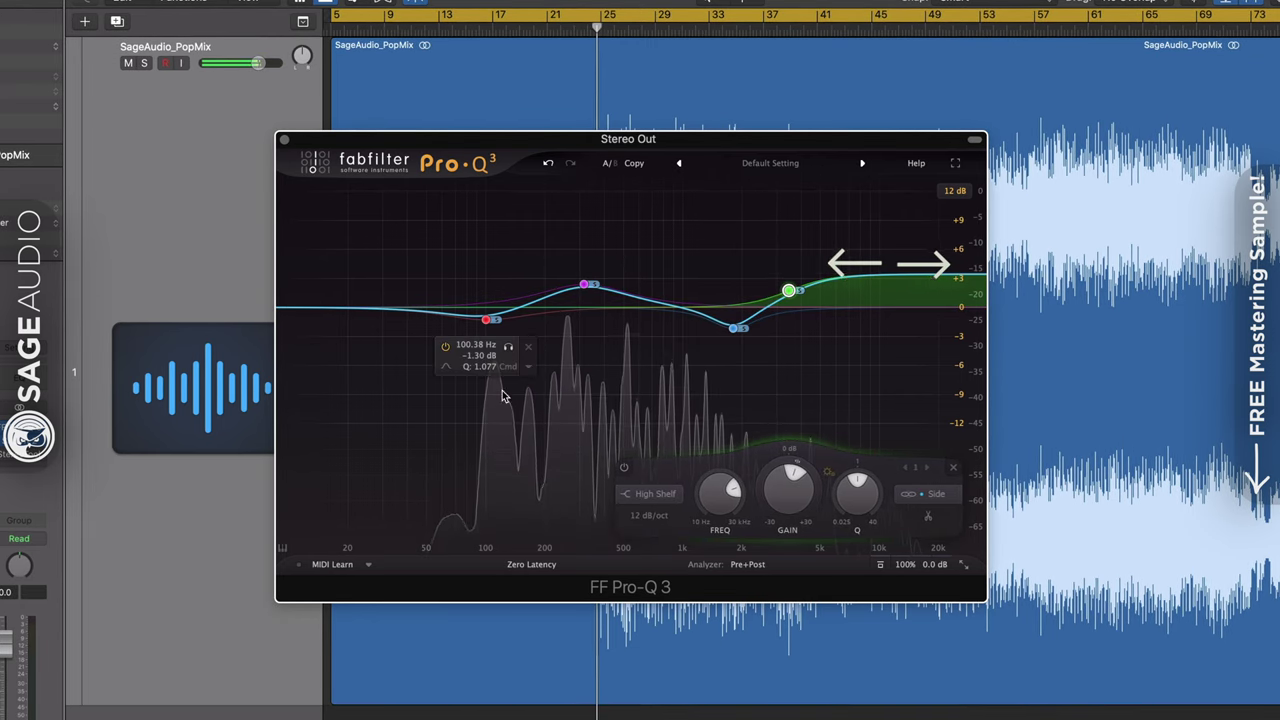
mouse_move(606, 244)
mouse_down()
mouse_move(534, 244)
mouse_move(616, 244)
mouse_up()
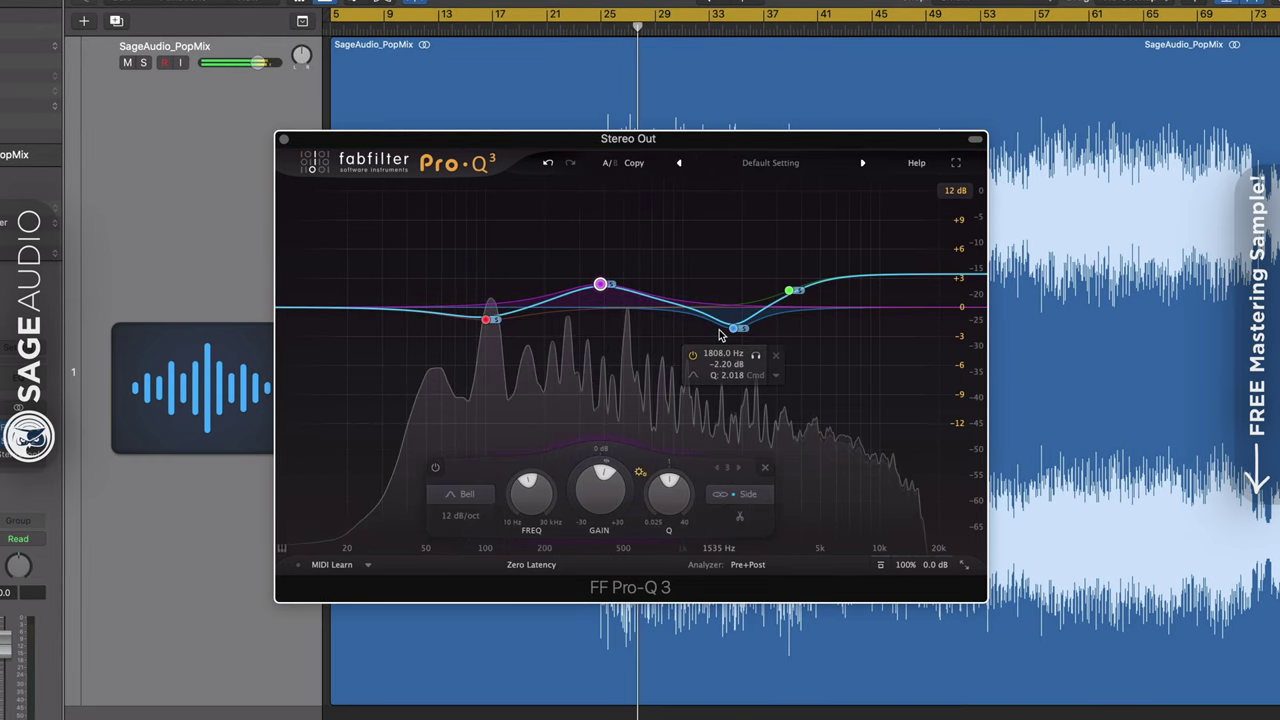
Lower the side high shelf's gain and move the upper-mid side cut to about 2 kHz.
click(790, 289)
drag(790, 289, 797, 305)
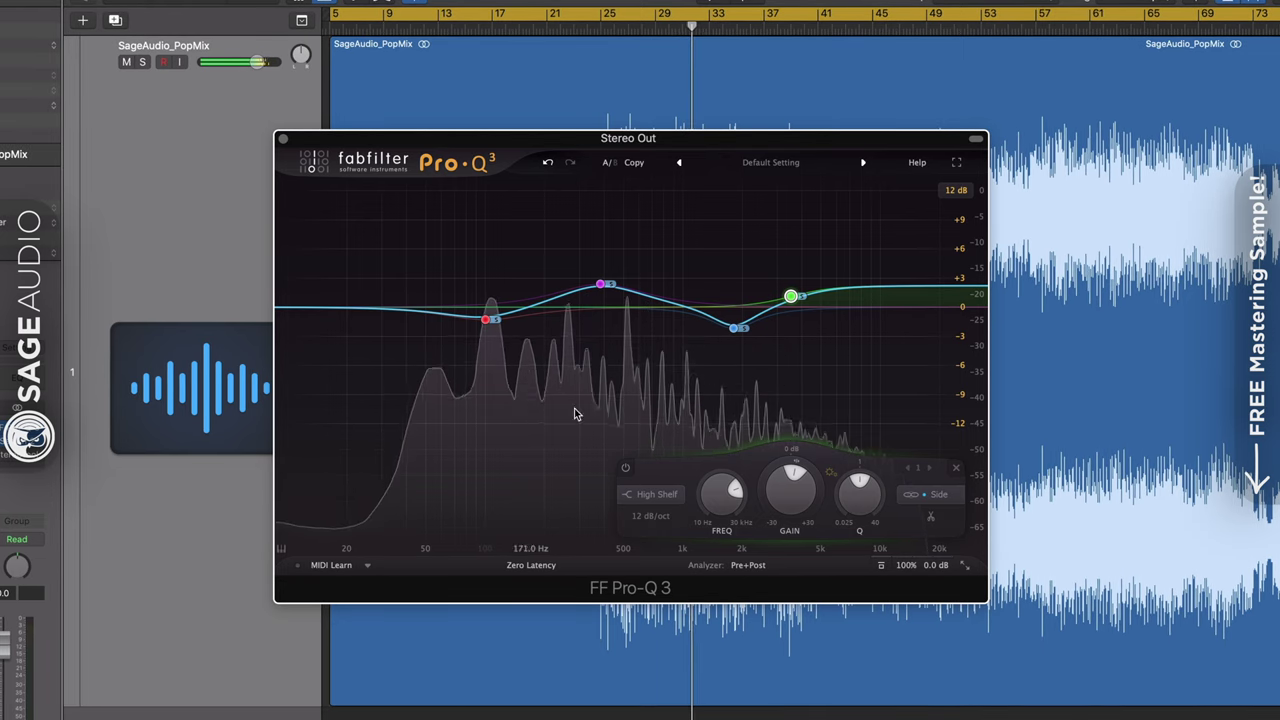
drag(738, 336, 730, 324)
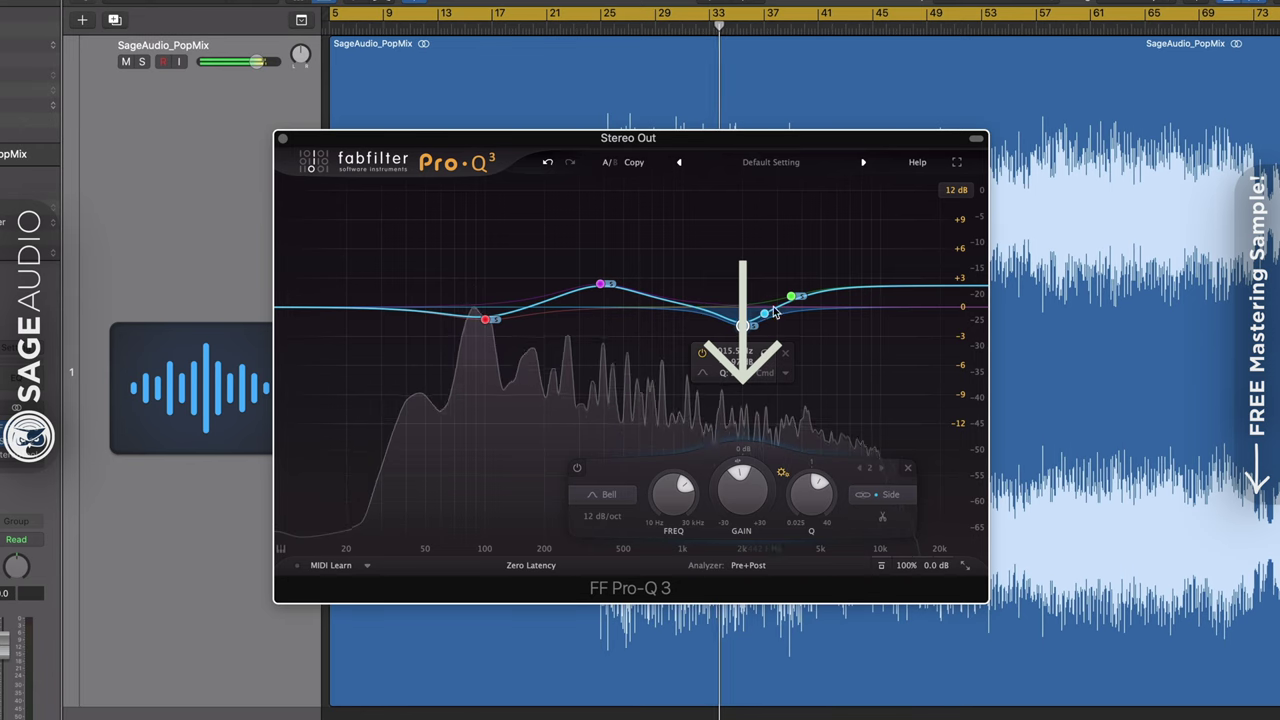
drag(772, 310, 748, 326)
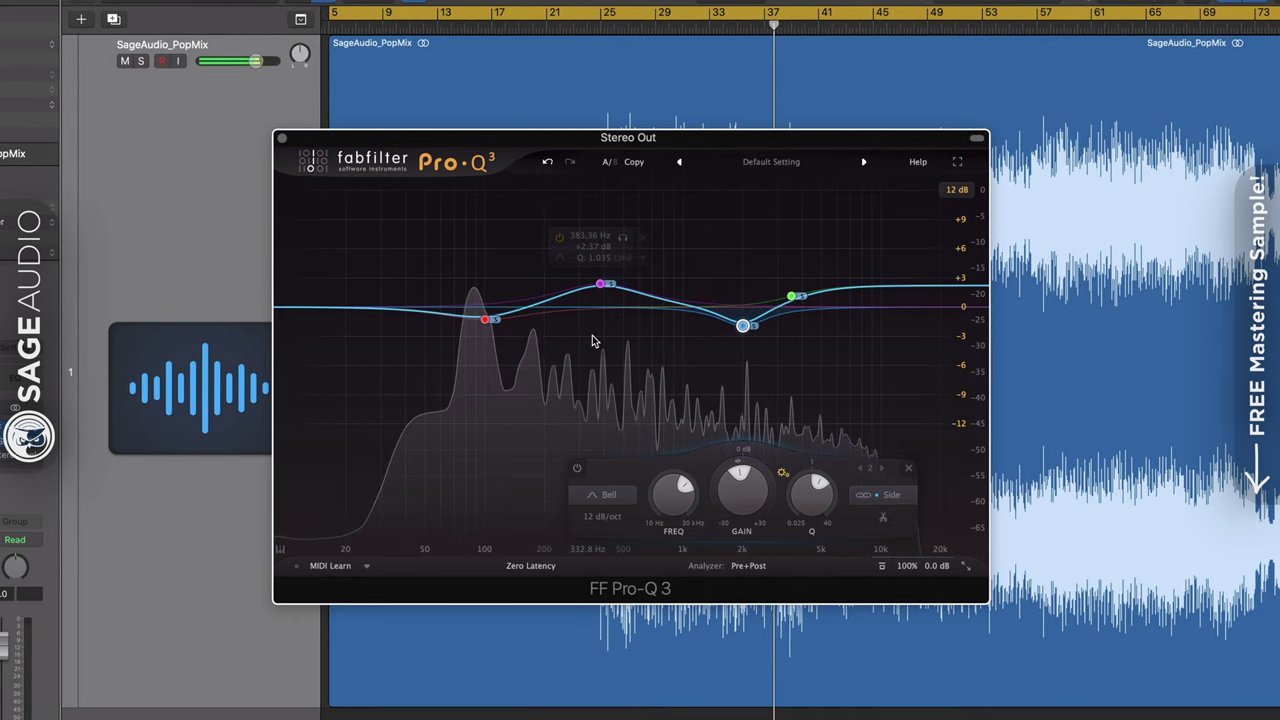
Reduce the low-mid side boost, then change the side bell near 100 Hz to a Low Cut and raise its frequency.
mouse_move(601, 290)
mouse_down()
mouse_move(634, 299)
mouse_move(614, 300)
mouse_up()
mouse_move(488, 321)
mouse_down()
mouse_move(425, 322)
mouse_move(490, 319)
mouse_up()
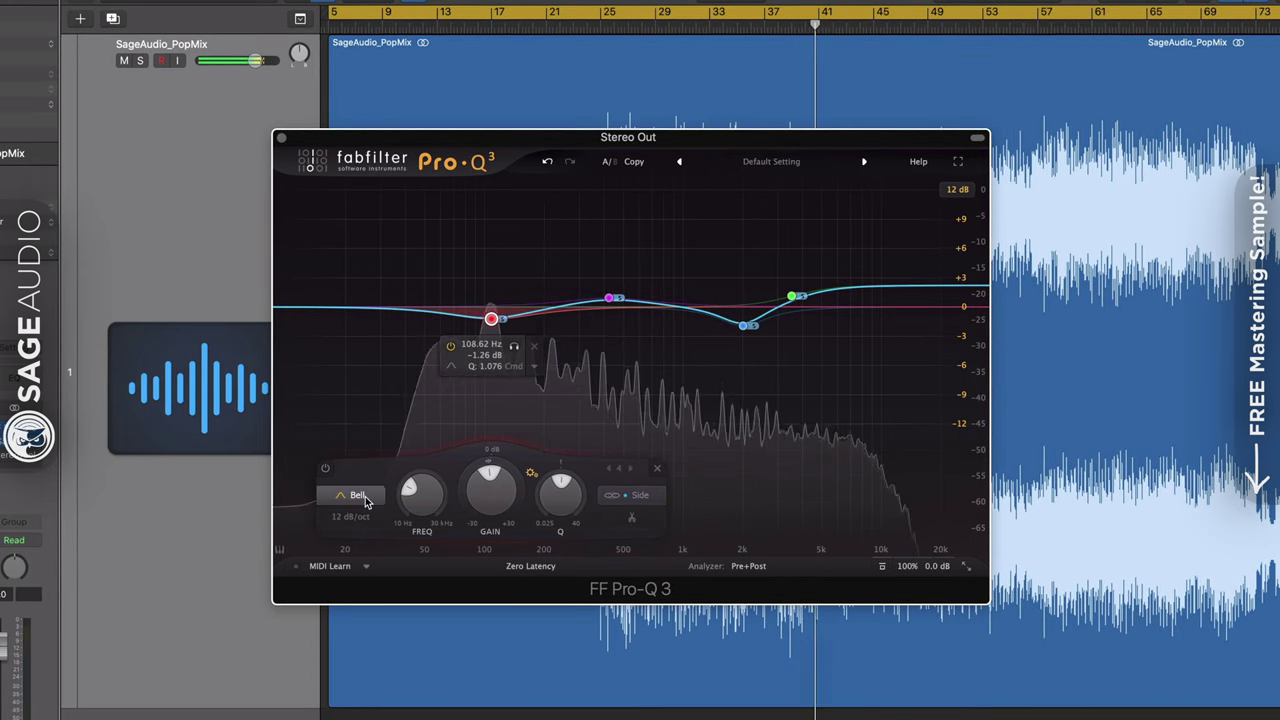
click(346, 380)
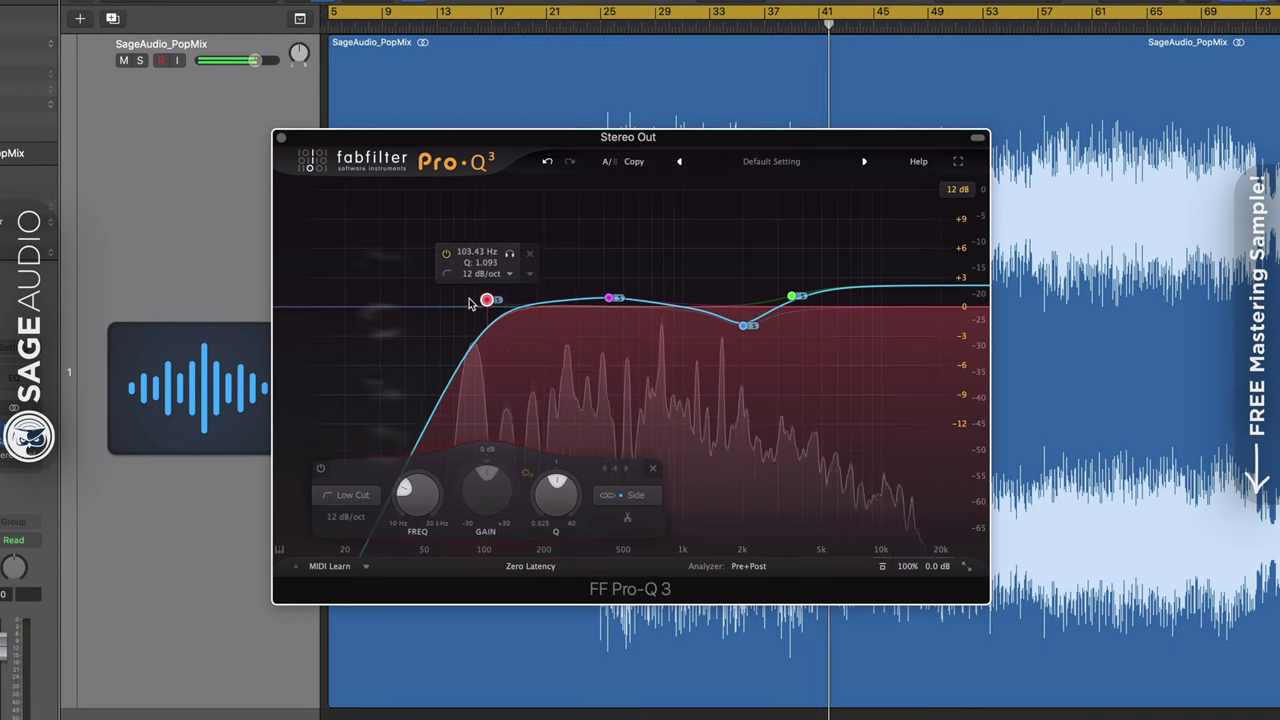
mouse_move(488, 297)
mouse_down()
mouse_move(440, 296)
mouse_move(512, 290)
mouse_up()
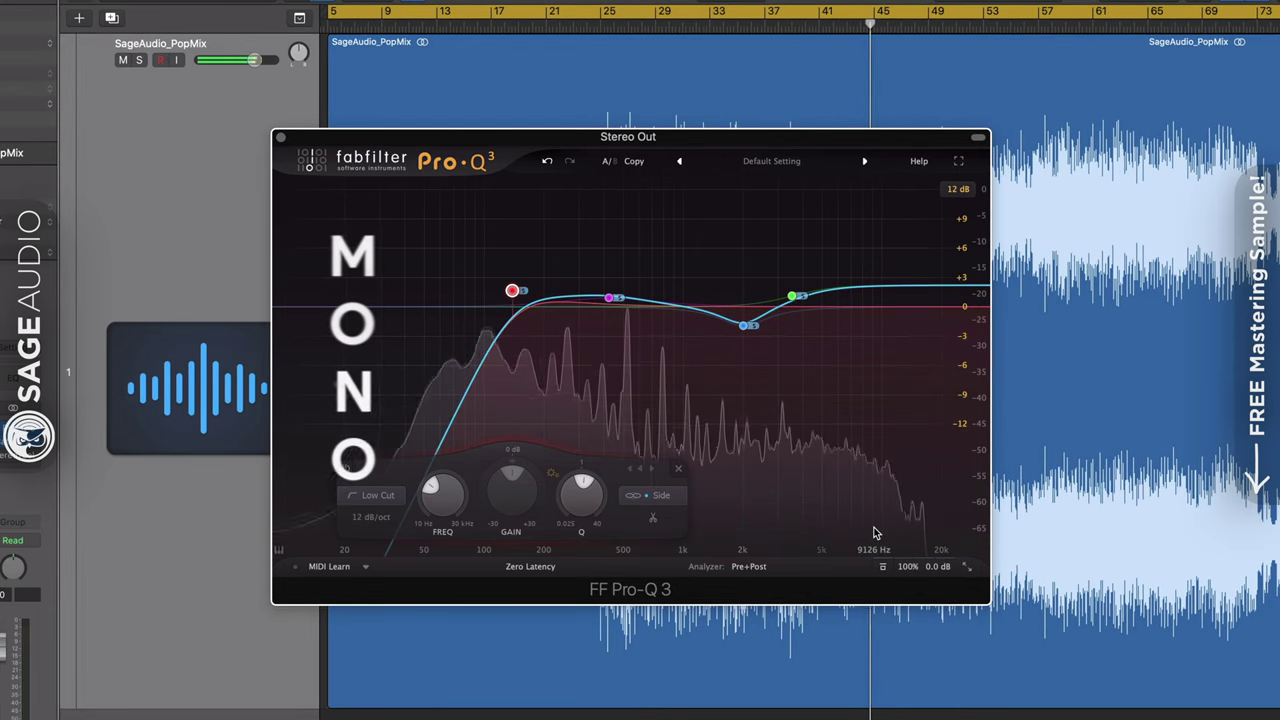
Raise the low-mid side bell to about +2.06 dB at 428 Hz and make the 2 kHz side cut shallower.
click(612, 299)
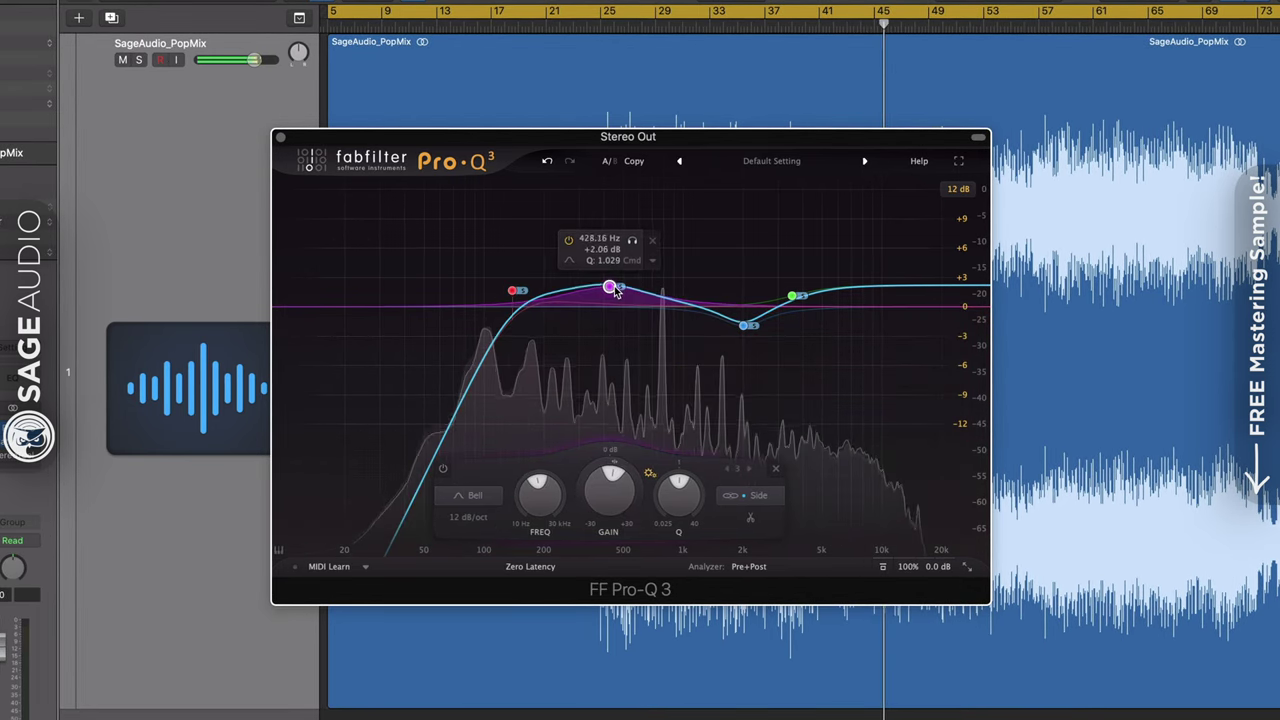
drag(748, 331, 743, 324)
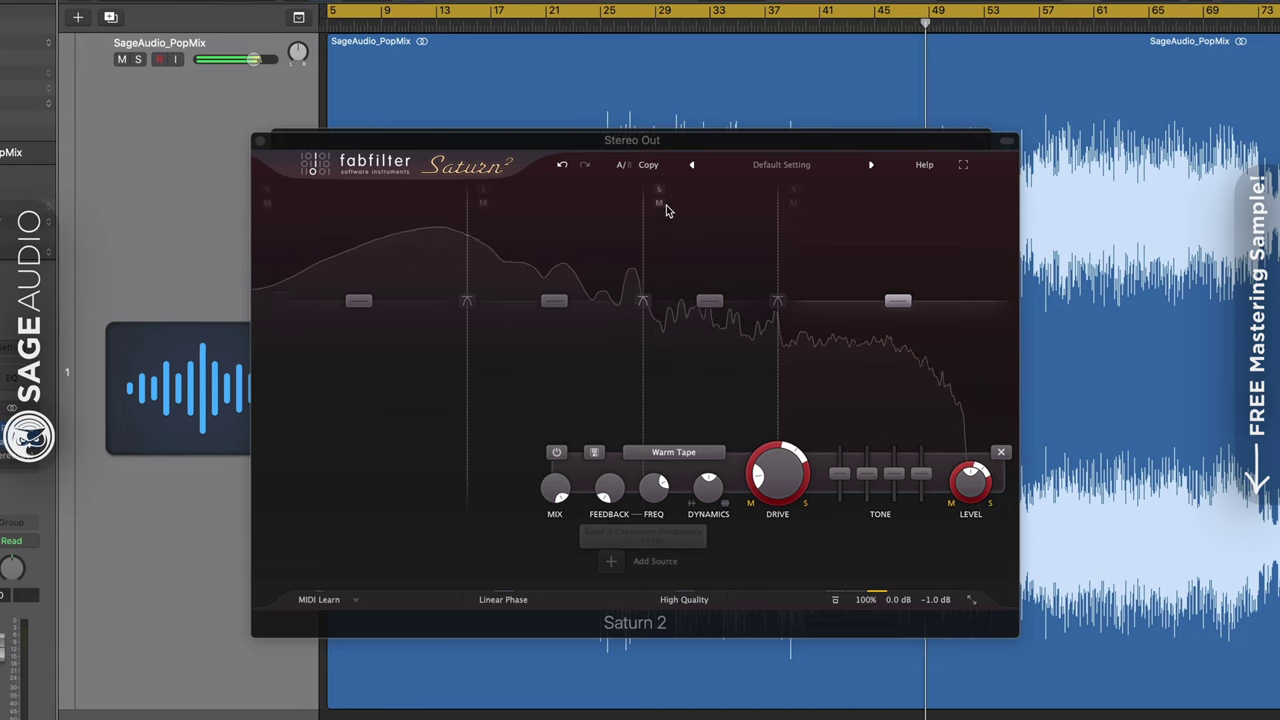
Examine the mid/side drive and level settings of all four Saturn 2 bands, ending on band 3.
drag(671, 140, 662, 116)
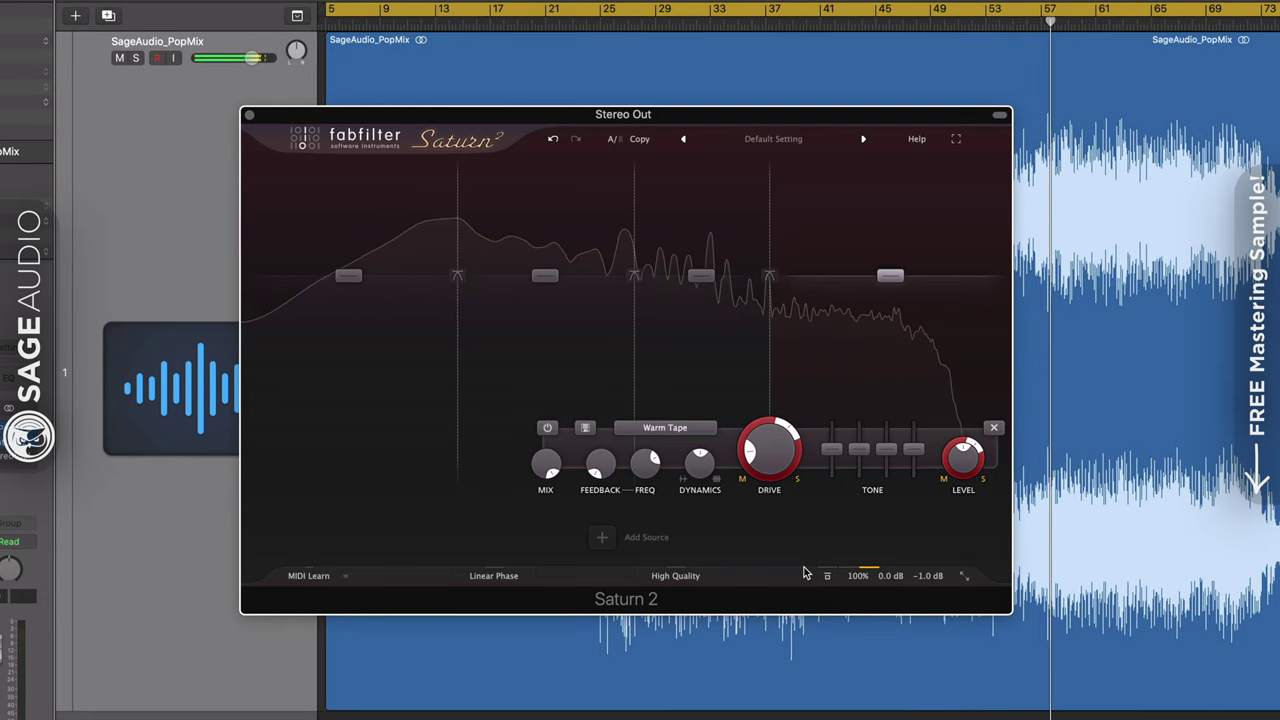
click(383, 383)
mouse_move(683, 443)
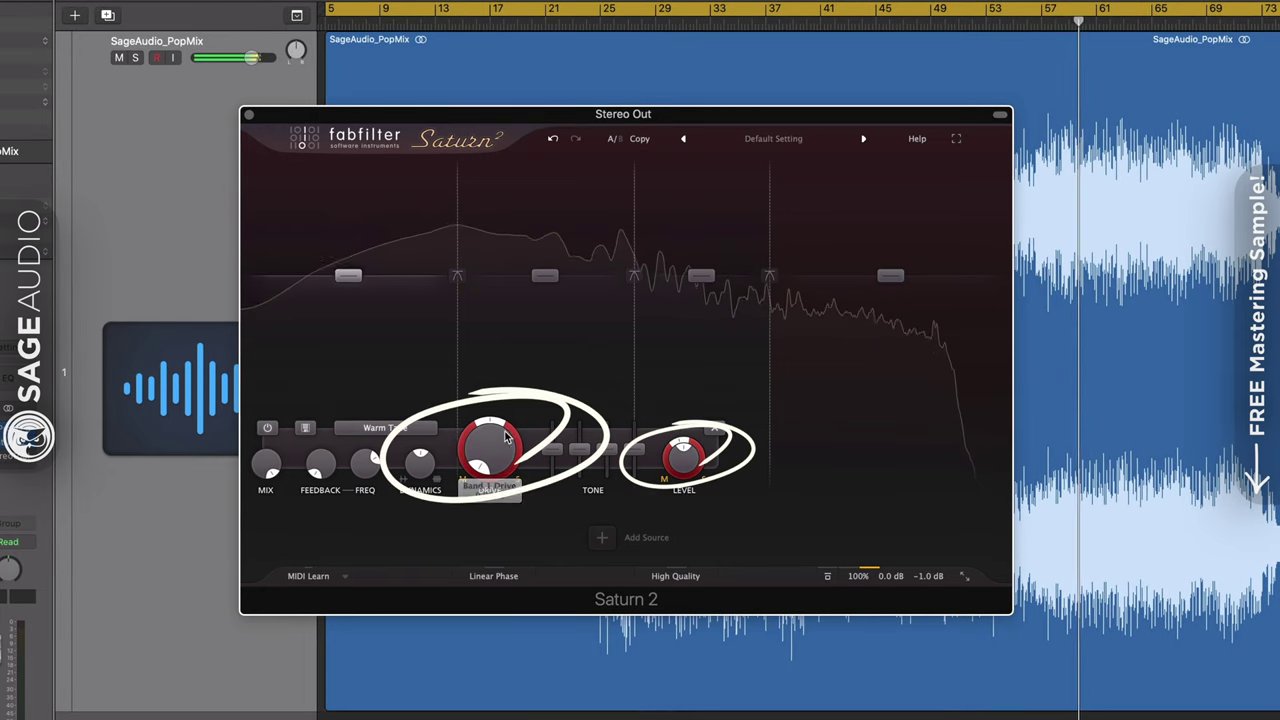
mouse_move(517, 430)
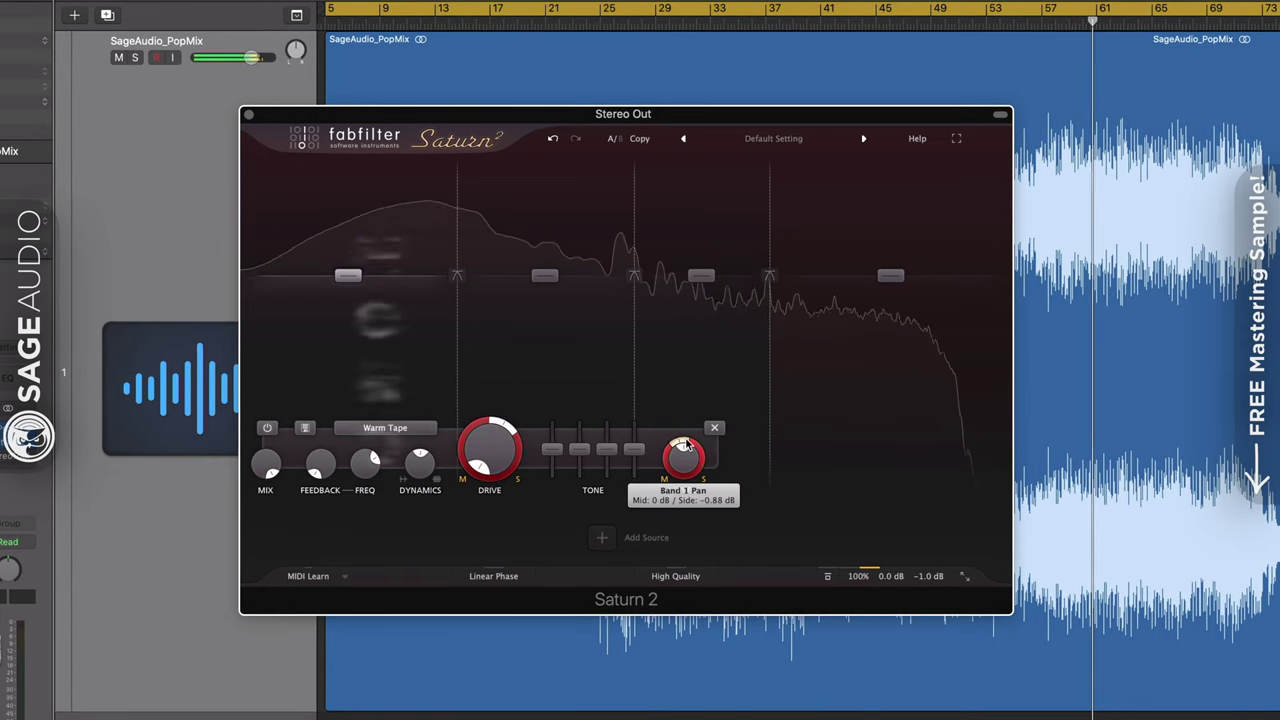
click(560, 317)
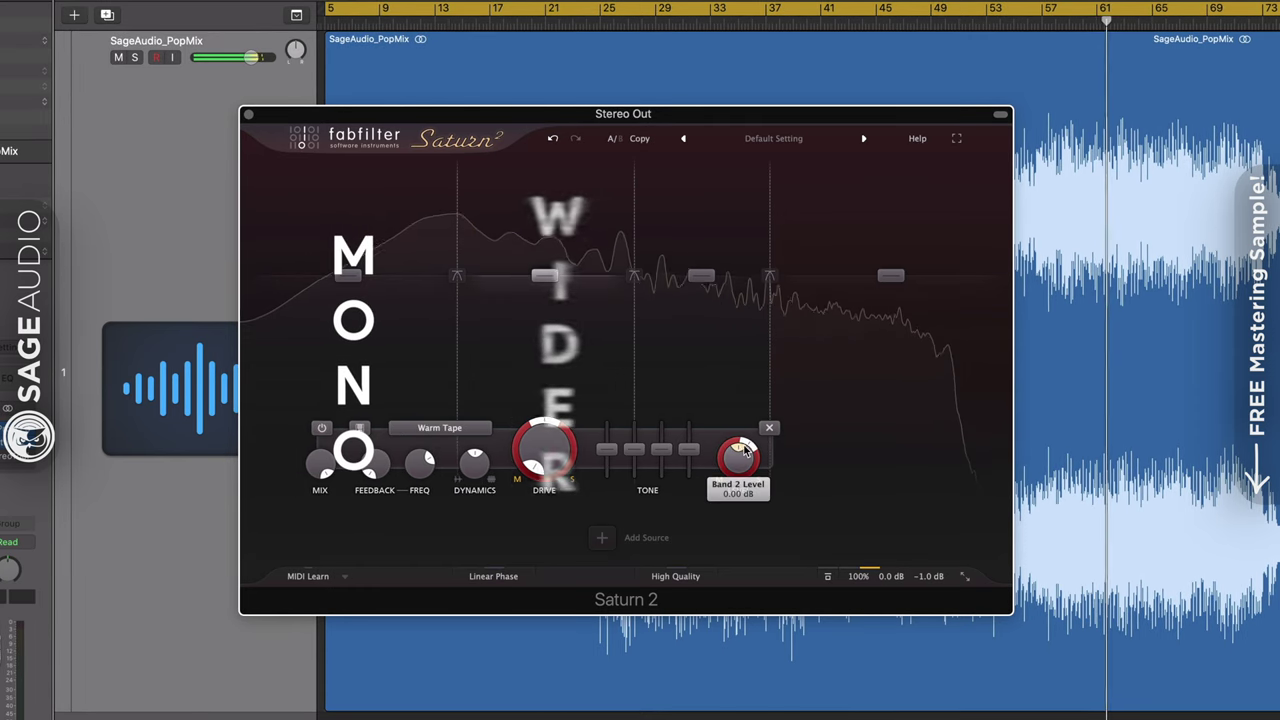
mouse_move(752, 444)
click(743, 314)
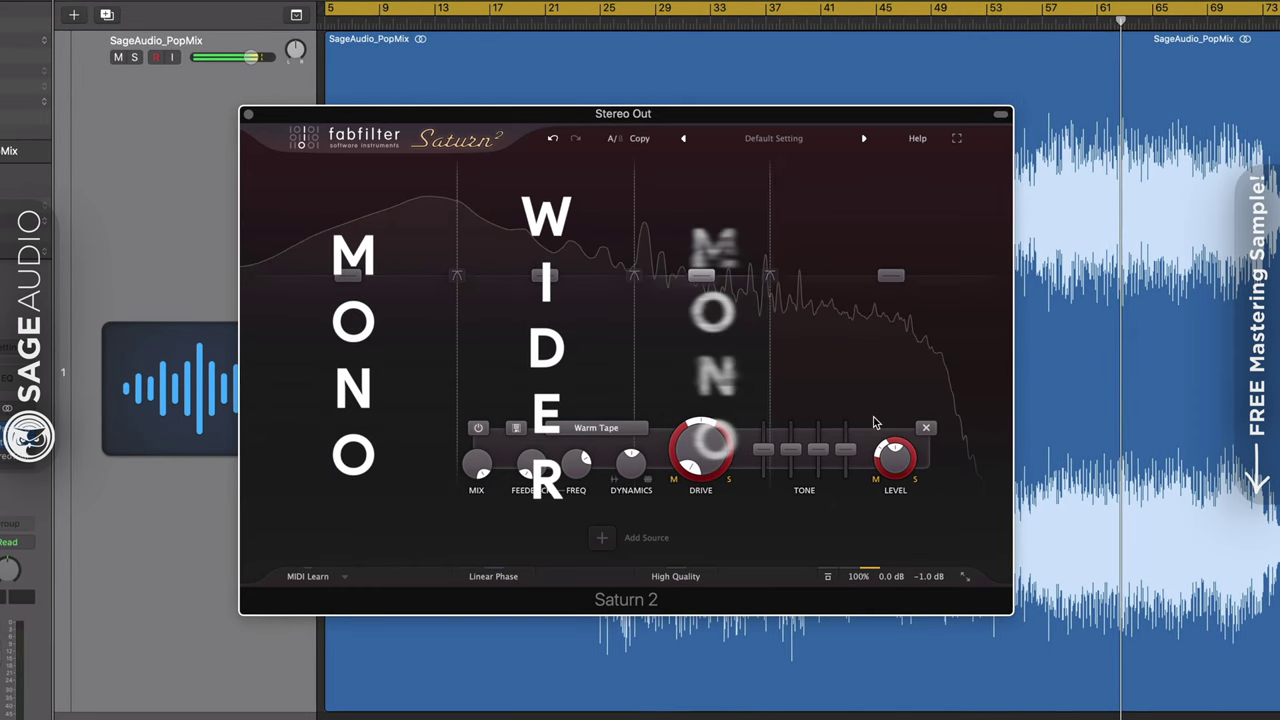
mouse_move(893, 438)
click(891, 276)
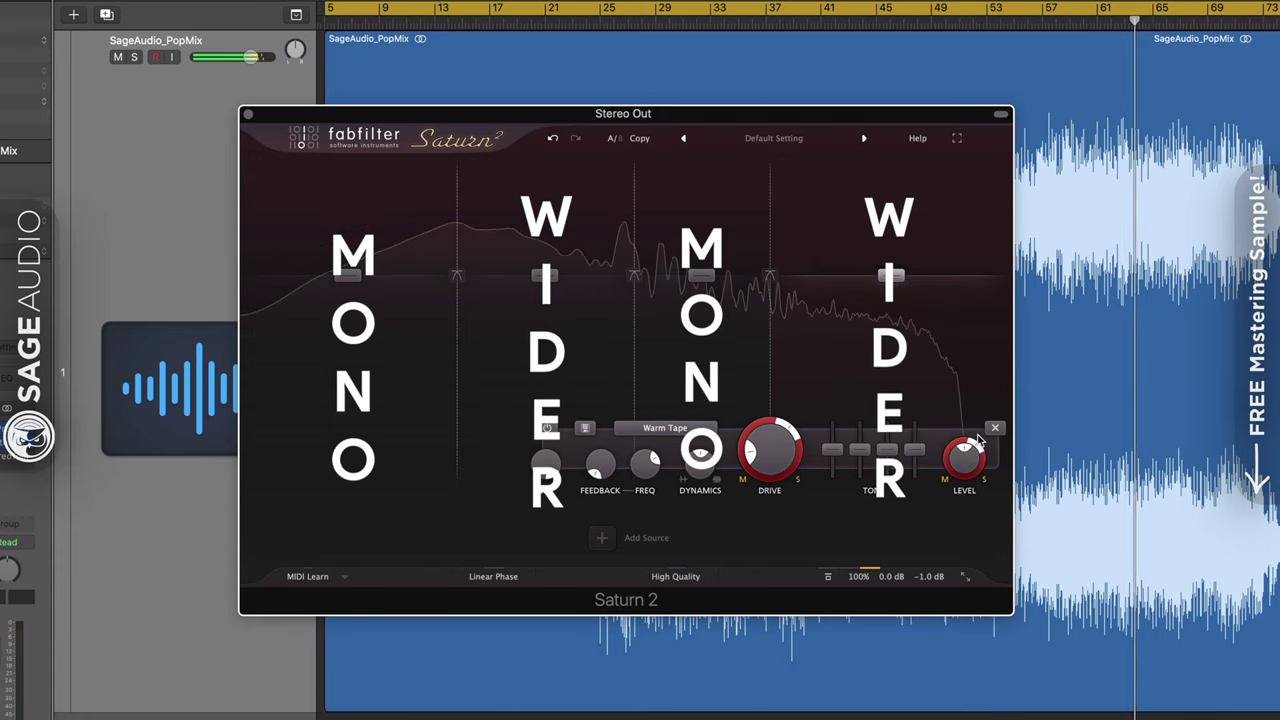
mouse_move(970, 450)
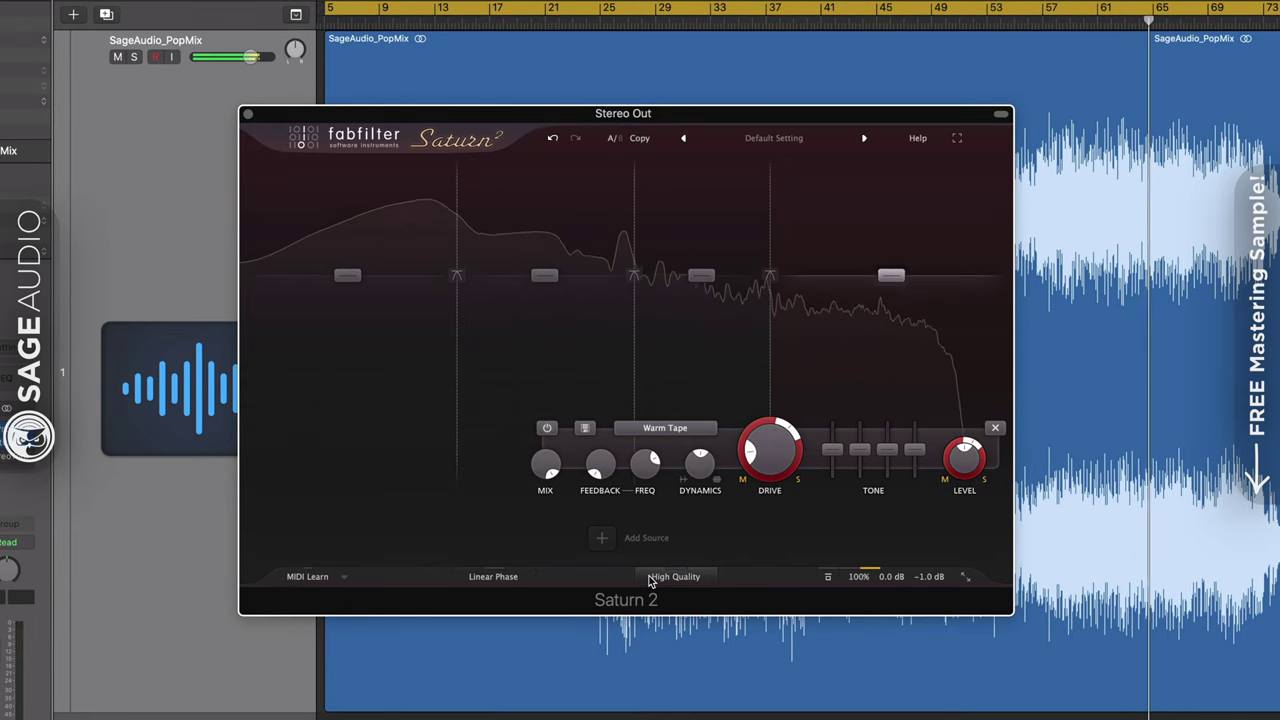
click(710, 430)
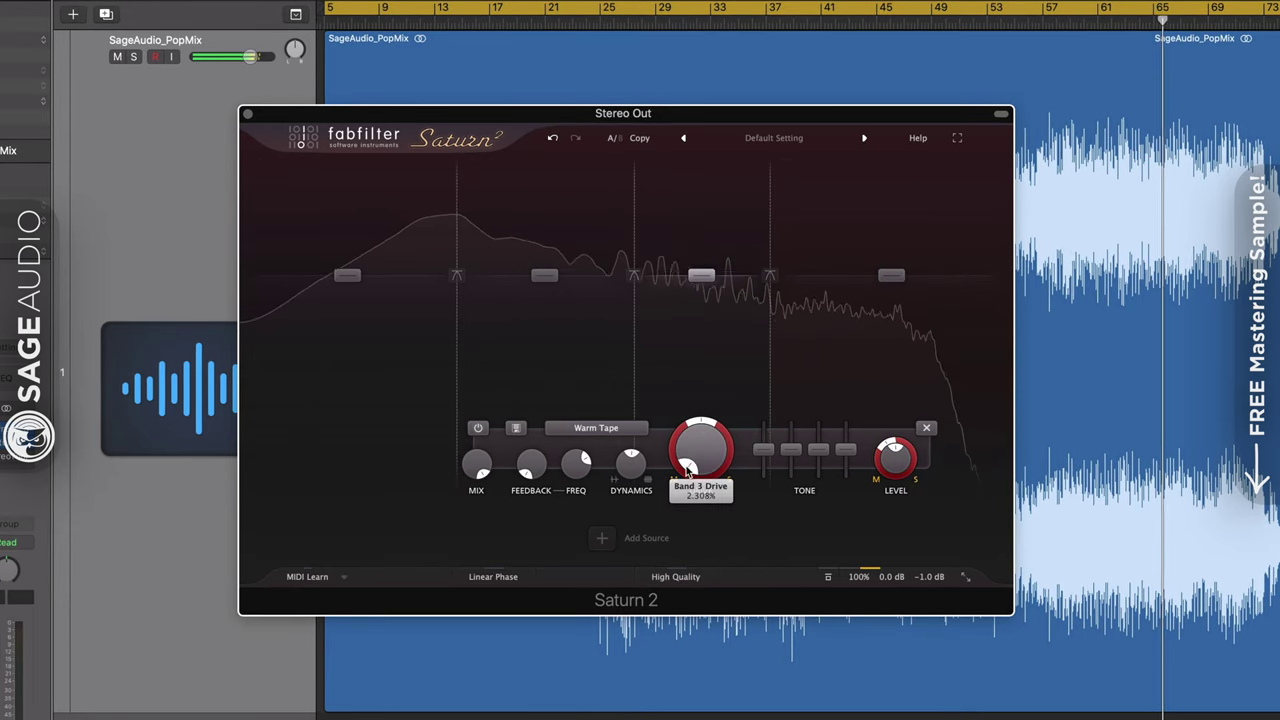
mouse_move(907, 468)
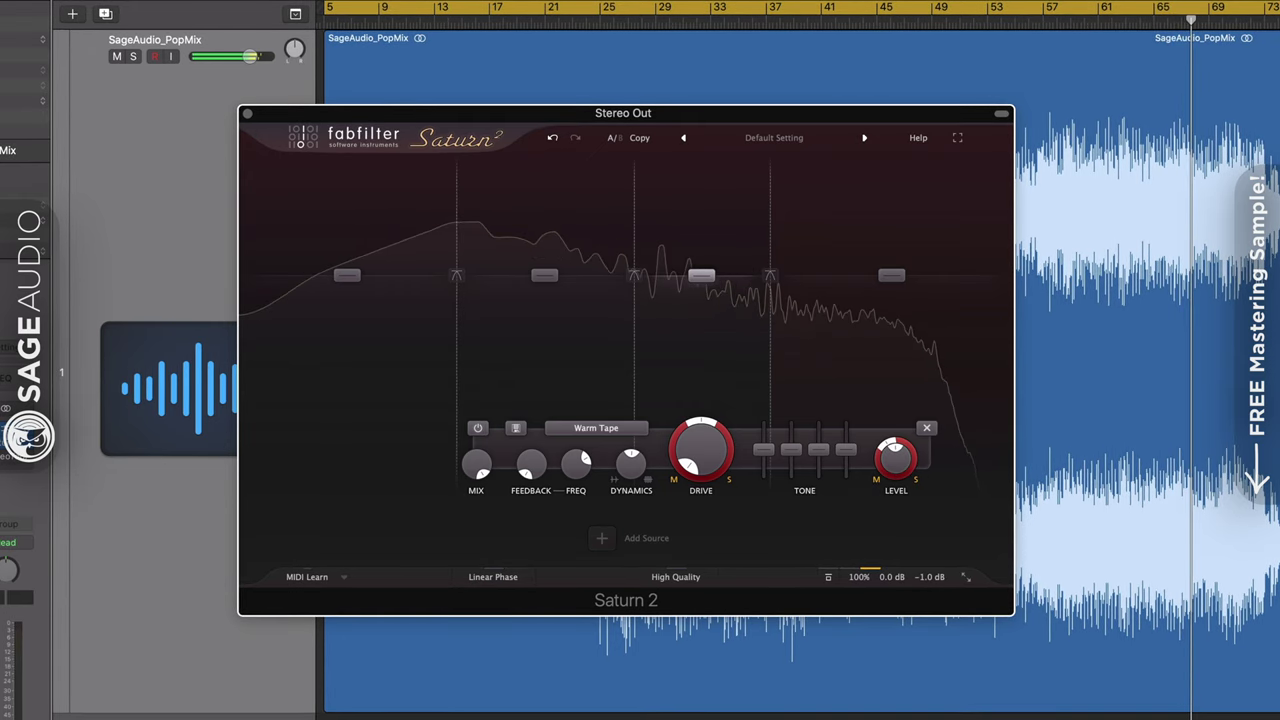
Bring the Pro-Q 3 equalizer back up and slightly raise the side high shelf.
key(v)
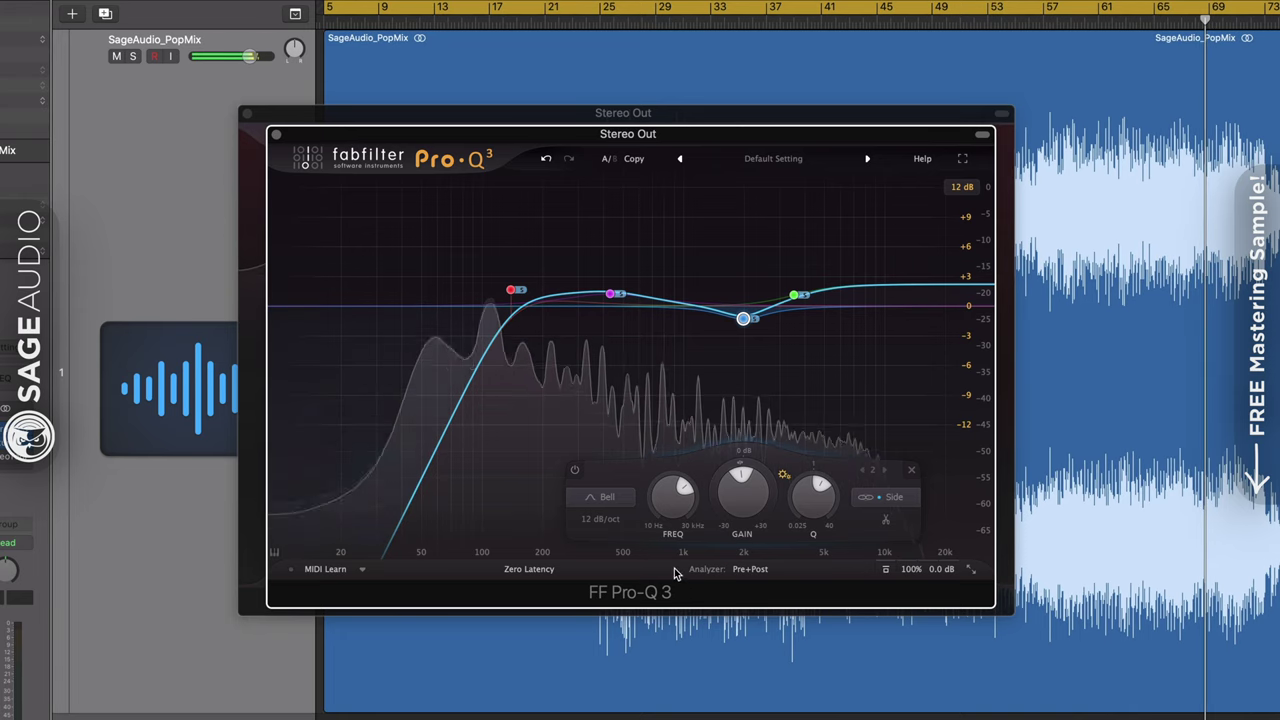
click(789, 290)
mouse_move(791, 300)
mouse_down()
mouse_move(790, 228)
mouse_move(786, 286)
mouse_up()
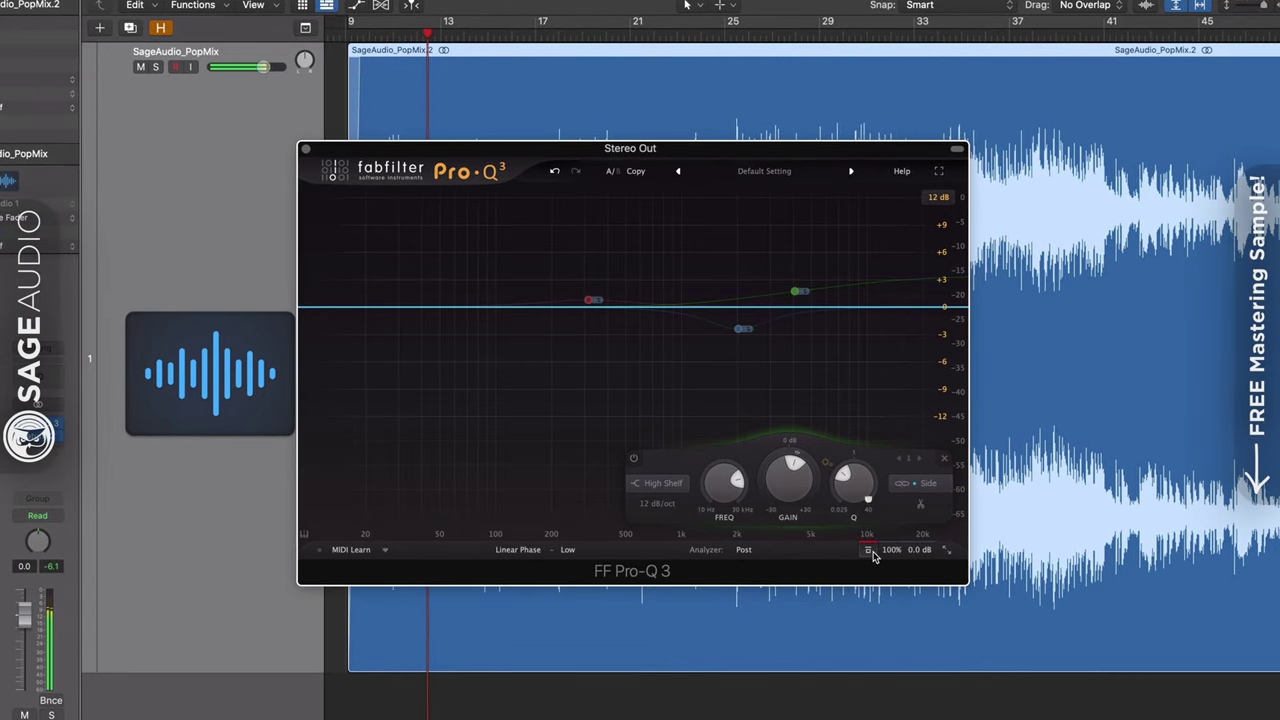
Toggle the equalizer's bypass to compare the processed mix with the original.
click(870, 551)
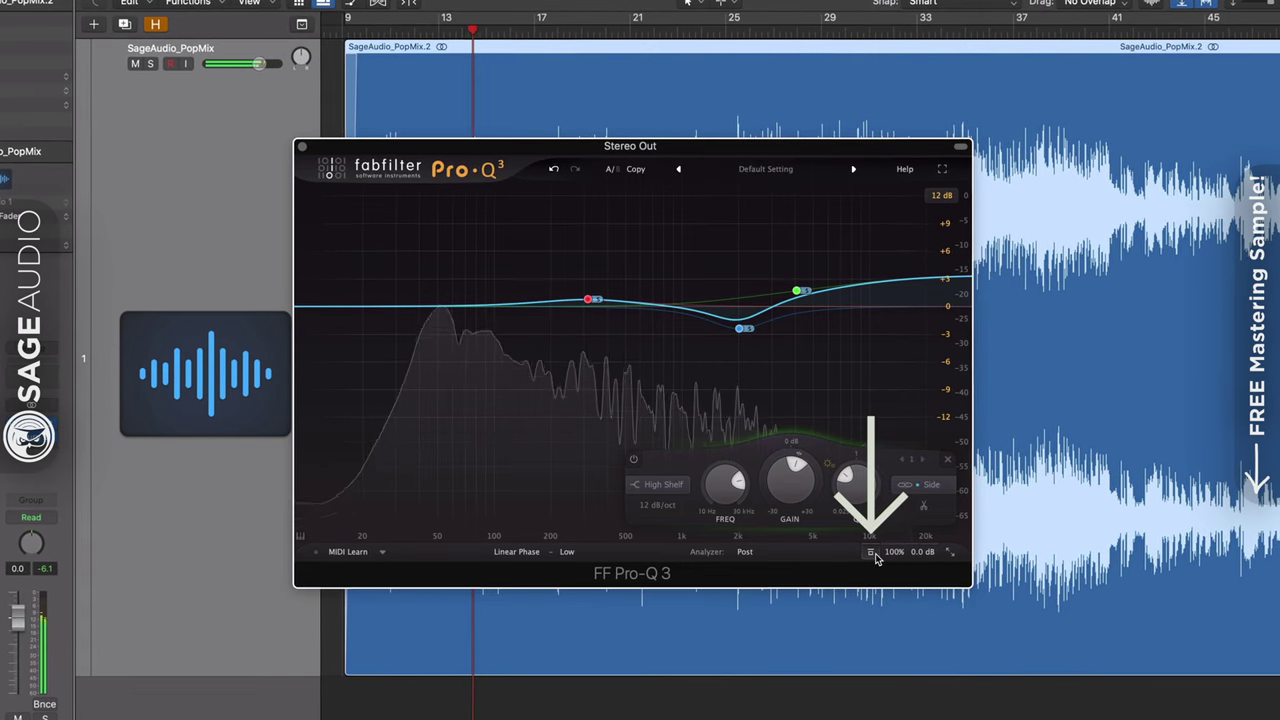
click(872, 553)
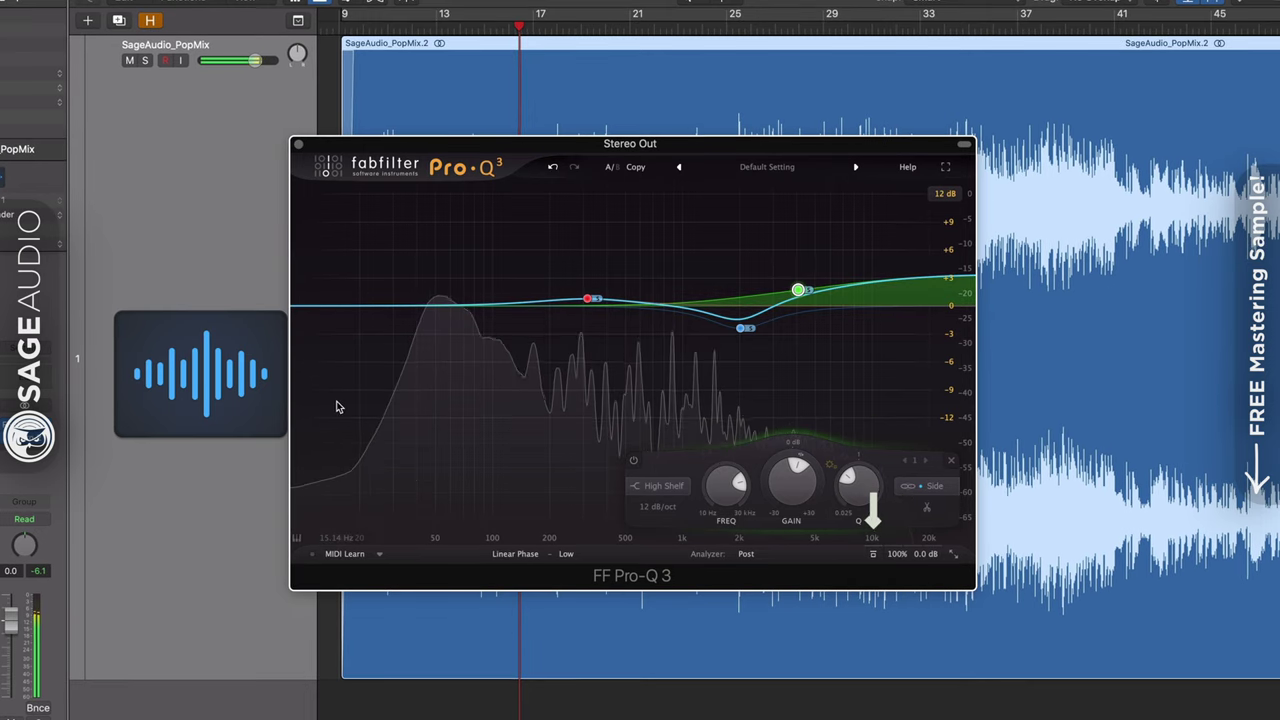
Audition the side high shelf, set it to about 3343 Hz and +3.77 dB, and audition the side cut near 2 kHz.
click(820, 247)
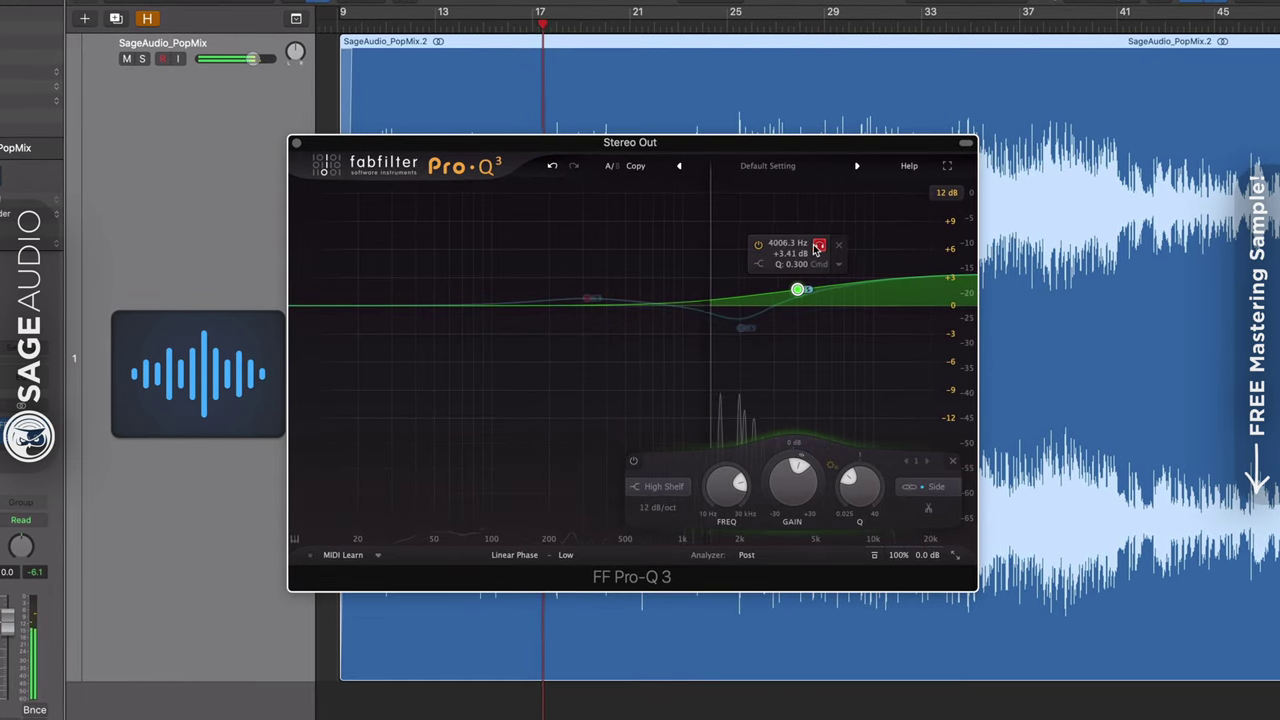
drag(816, 250, 787, 290)
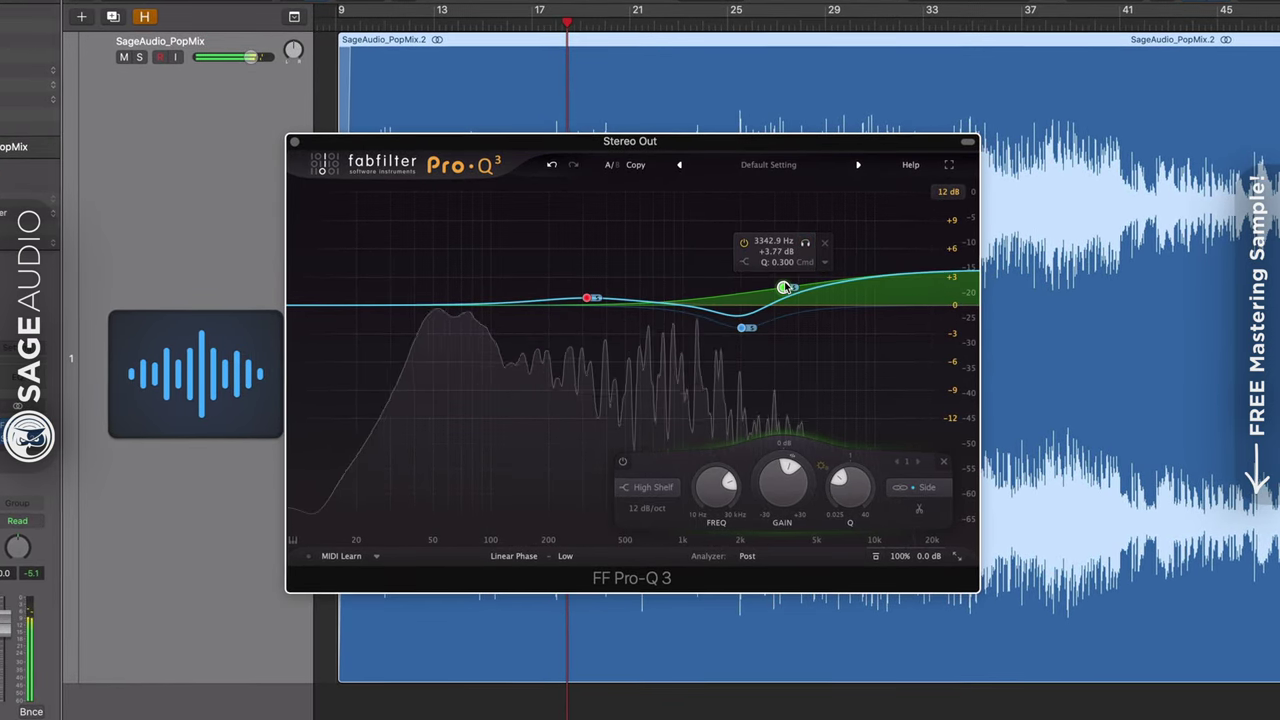
mouse_move(748, 335)
drag(763, 356, 758, 359)
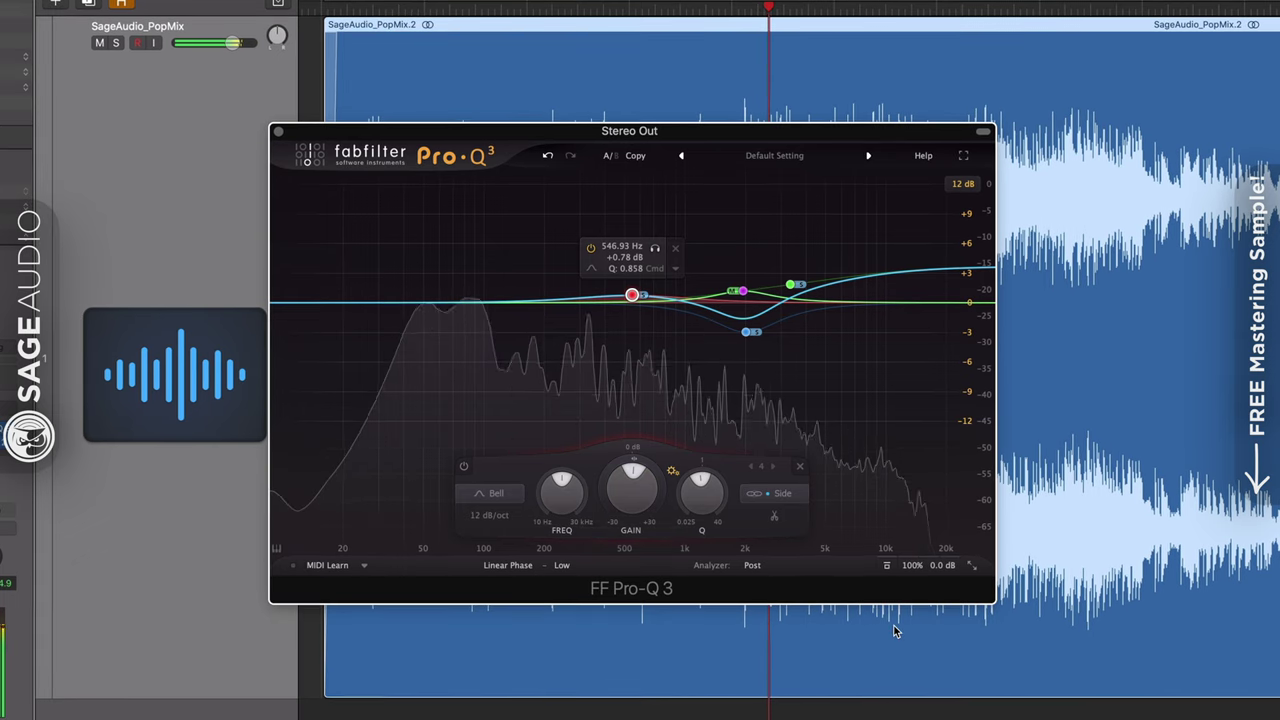
Bypass the equalizer and re-engage it to compare the curve that includes the mid boost near 2 kHz.
click(887, 565)
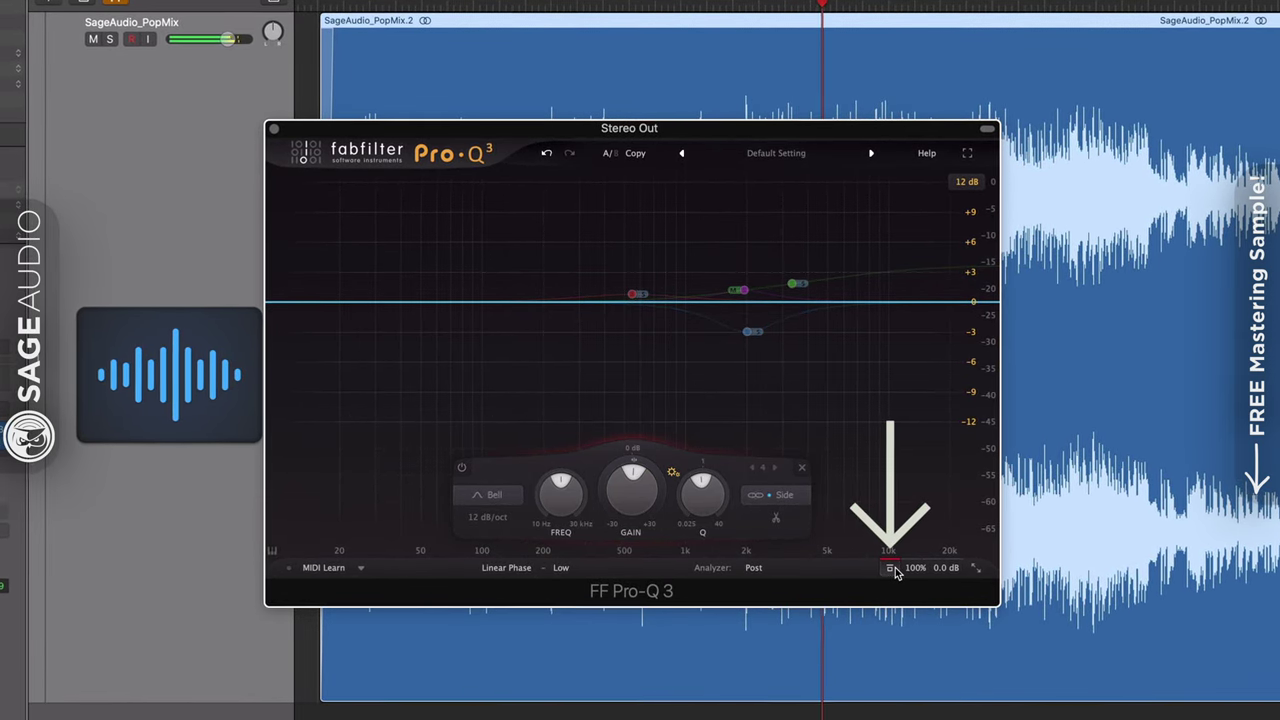
click(891, 569)
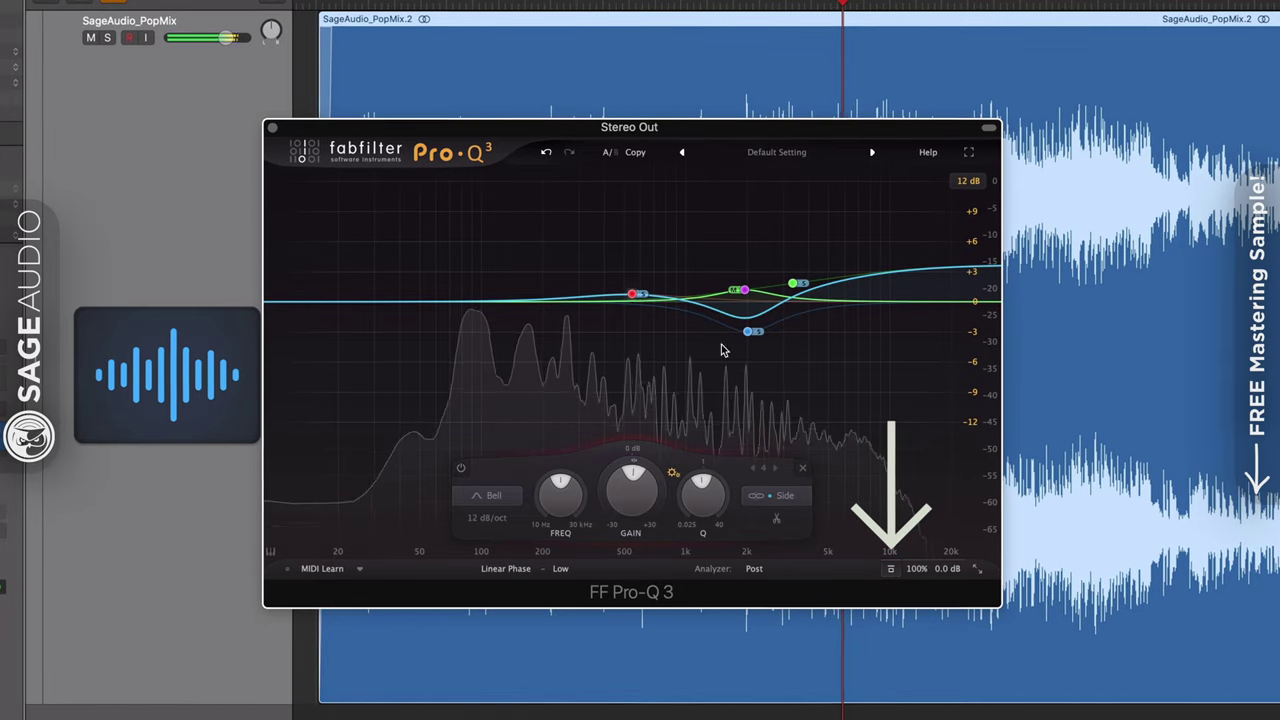
Close the equalizer and re-engage the bypassed Saturn 2 saturator on the stereo output.
click(276, 133)
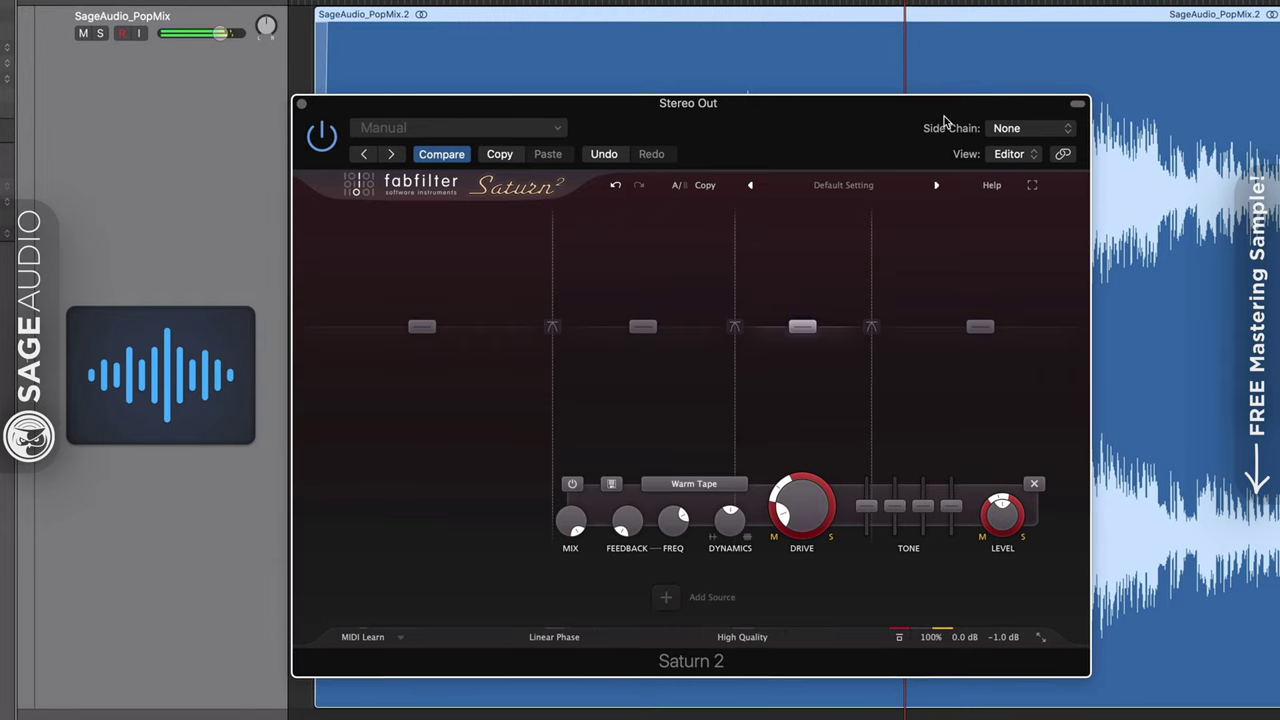
drag(946, 126, 863, 97)
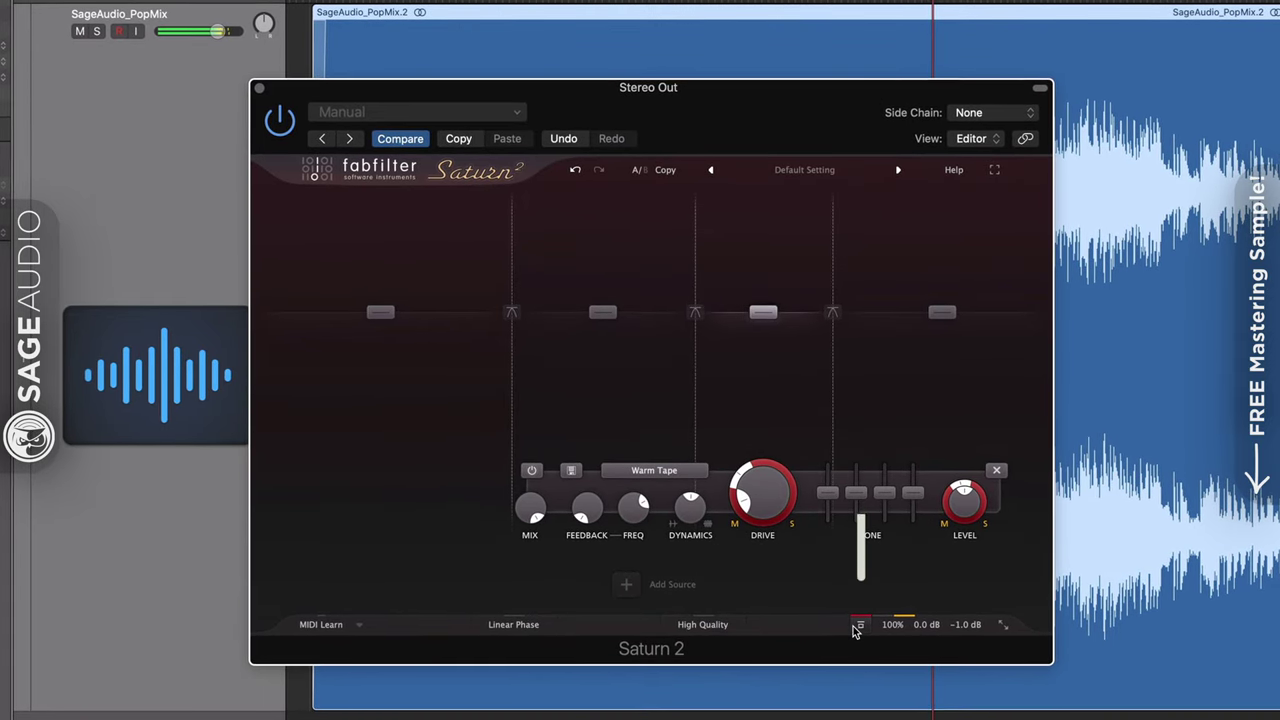
click(860, 624)
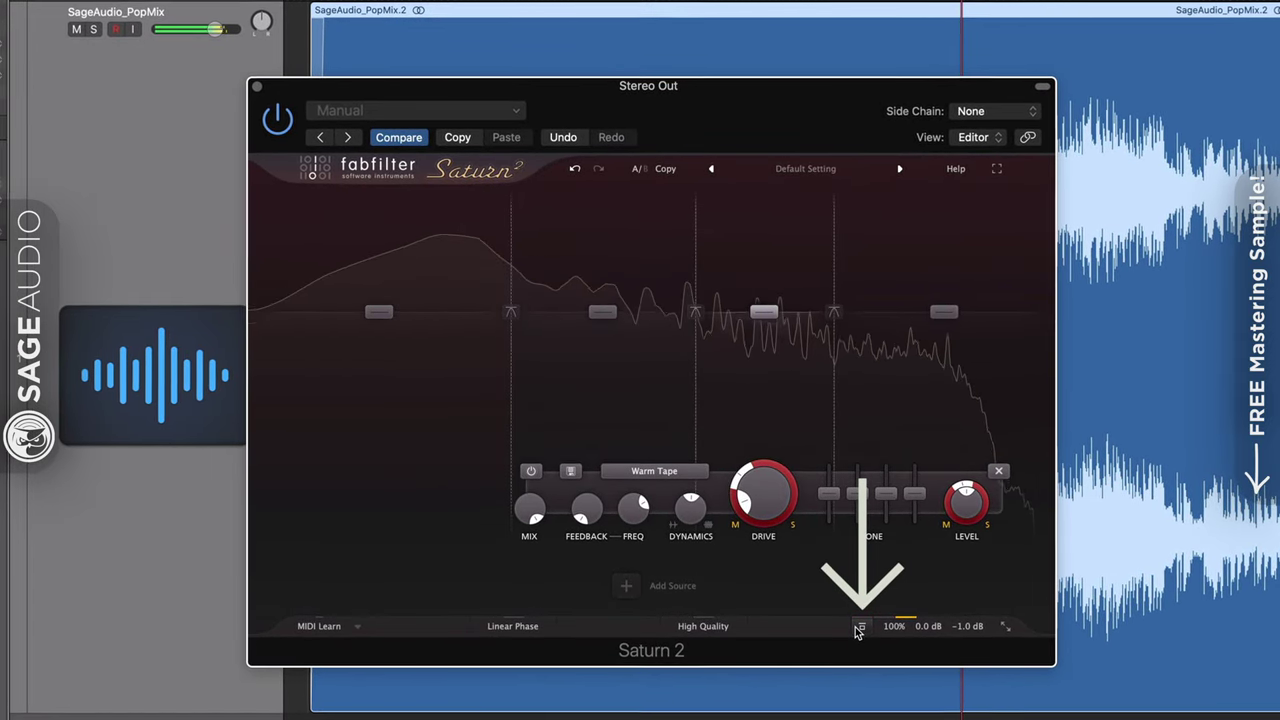
Solo Saturn 2's highest band to audition its side-panned drive, and clear the solo.
click(943, 314)
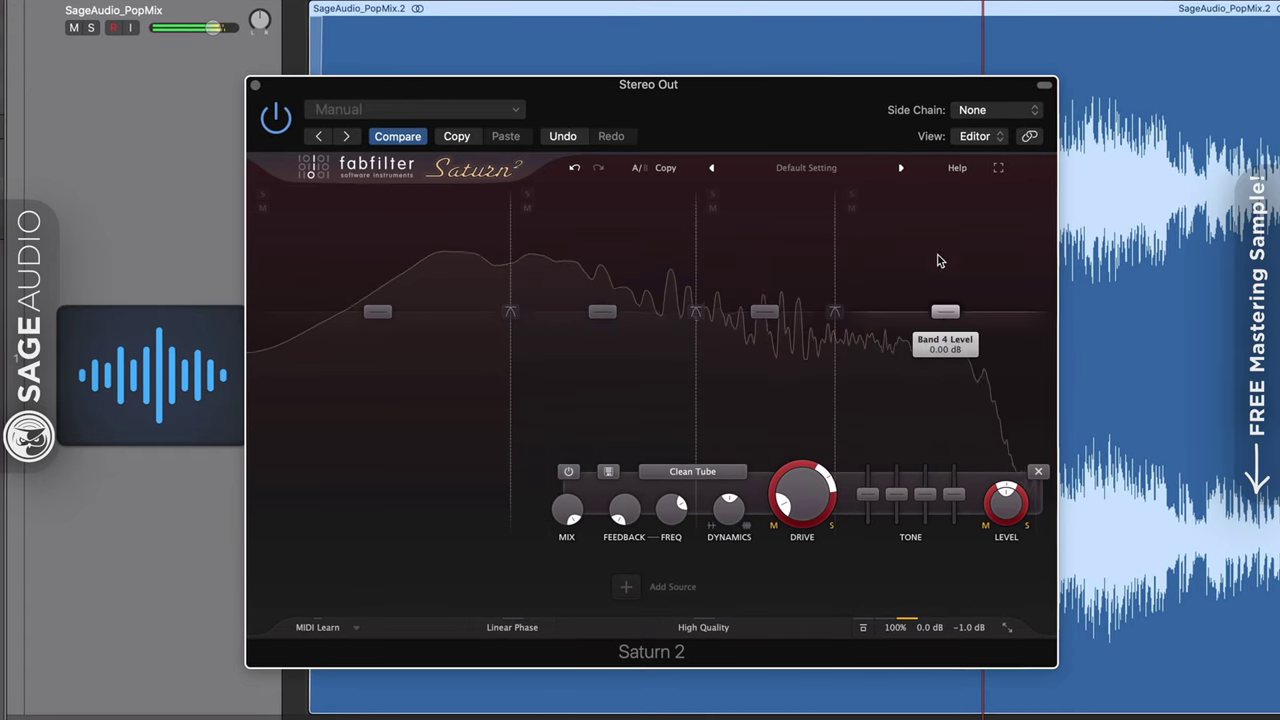
click(852, 193)
mouse_move(812, 488)
mouse_down()
mouse_move(767, 542)
mouse_move(795, 432)
mouse_move(846, 420)
mouse_move(860, 400)
mouse_up()
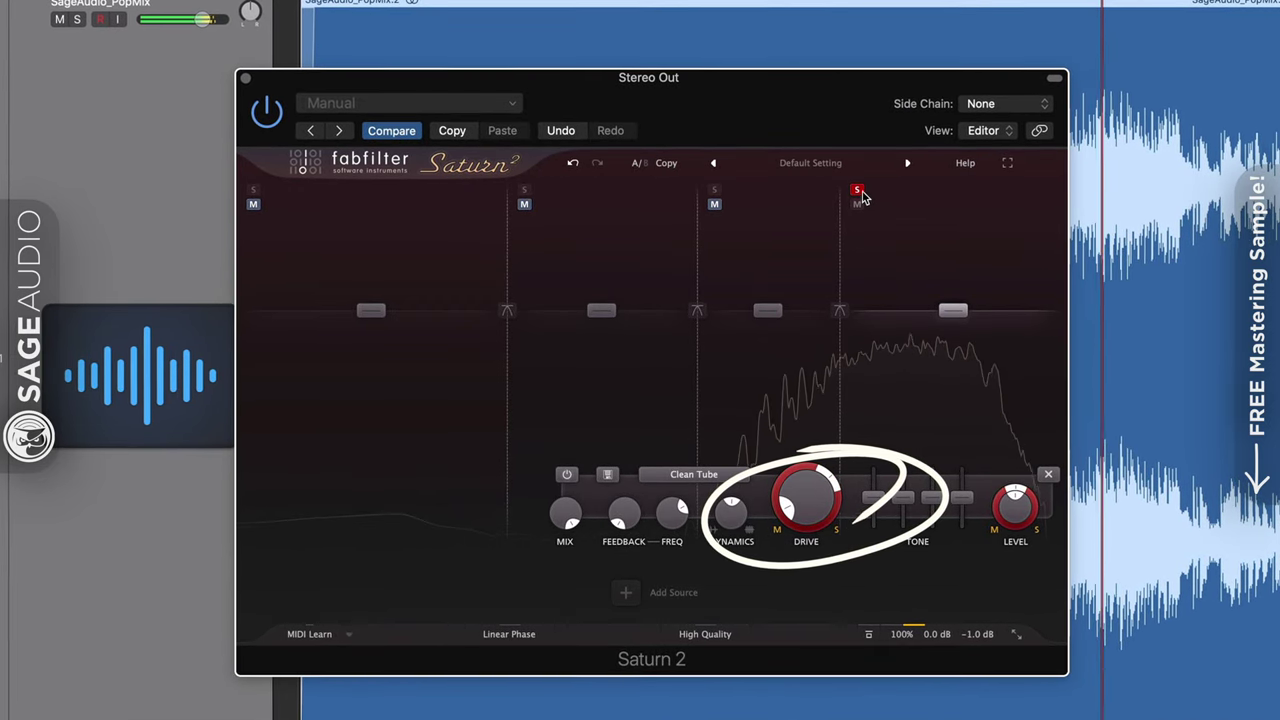
click(857, 190)
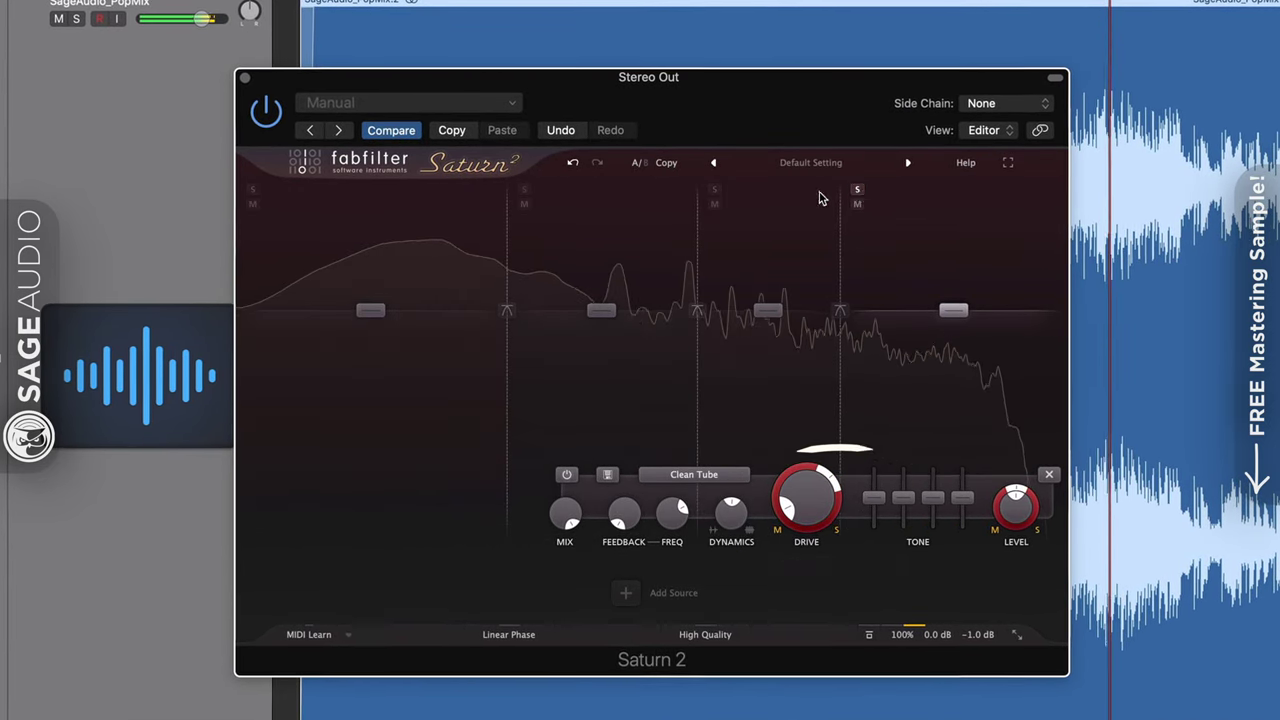
With the second band soloed, pan band 4's drive toward the mid to -0.603, and clear the solo.
click(523, 189)
mouse_move(828, 497)
drag(790, 527, 775, 548)
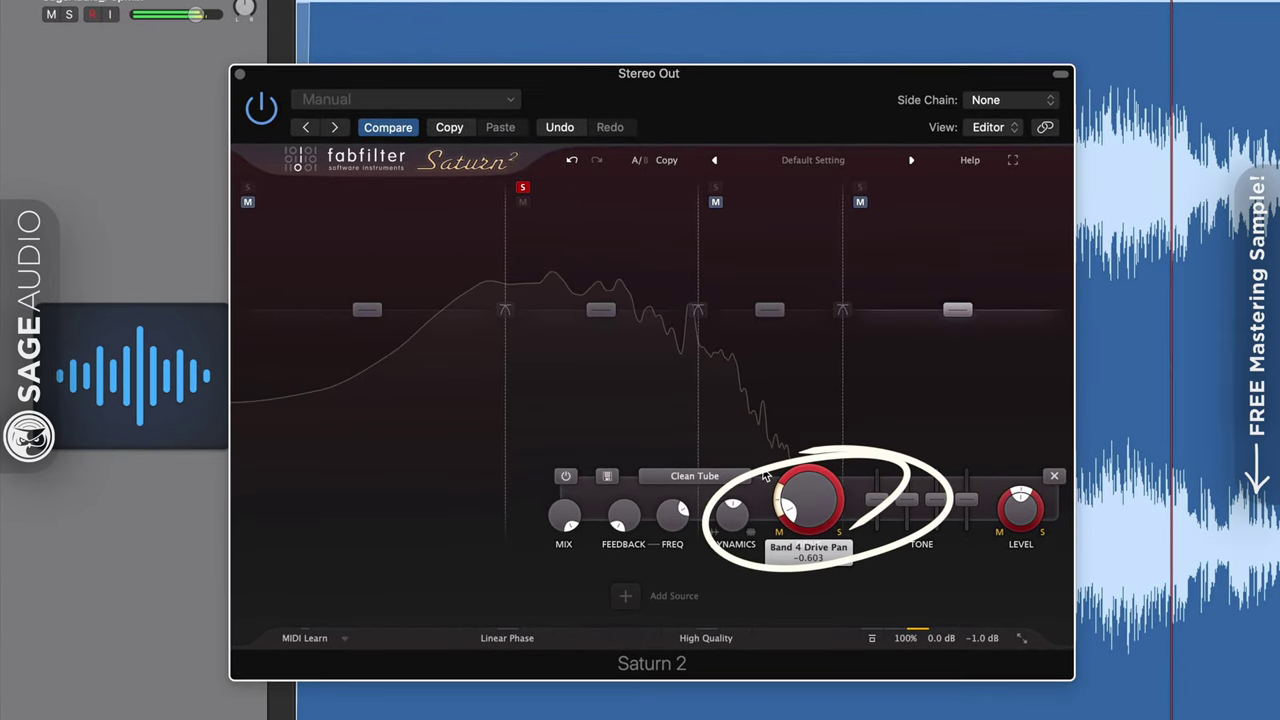
click(523, 189)
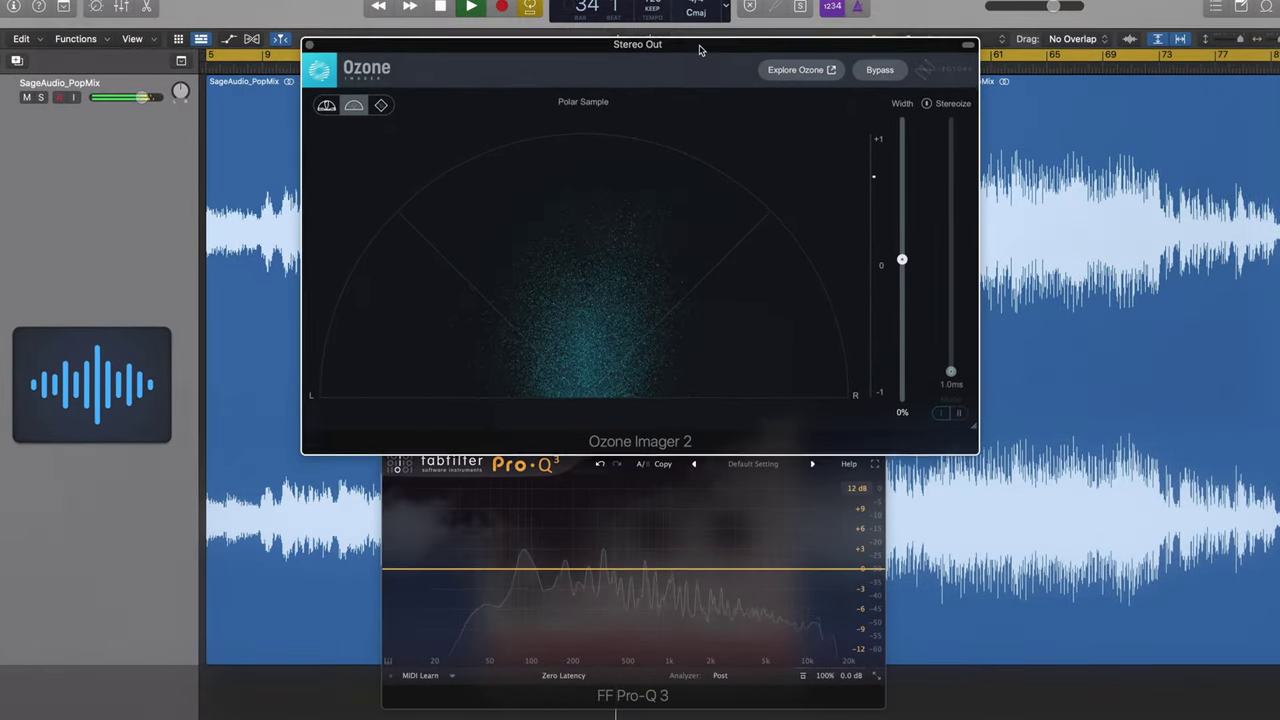
Enable Stereoize in Ozone Imager 2 at 14.6 ms and raise the width to 43%.
drag(700, 50, 701, 28)
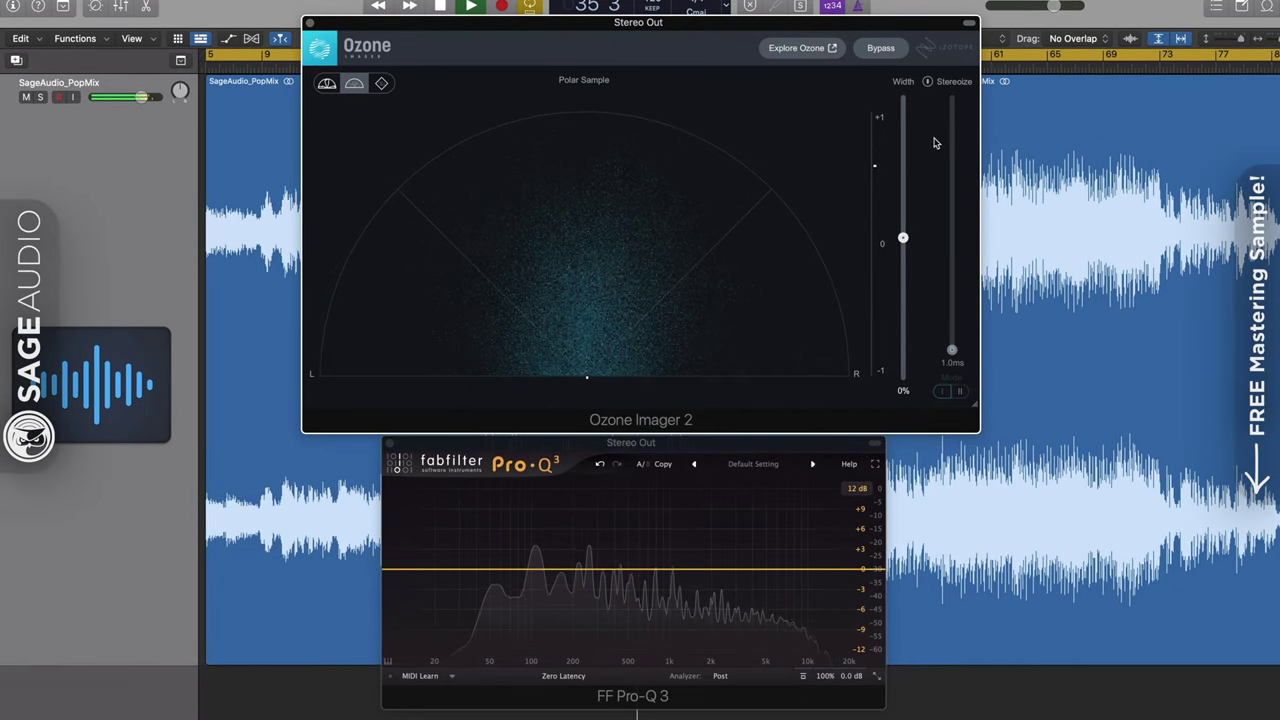
click(928, 82)
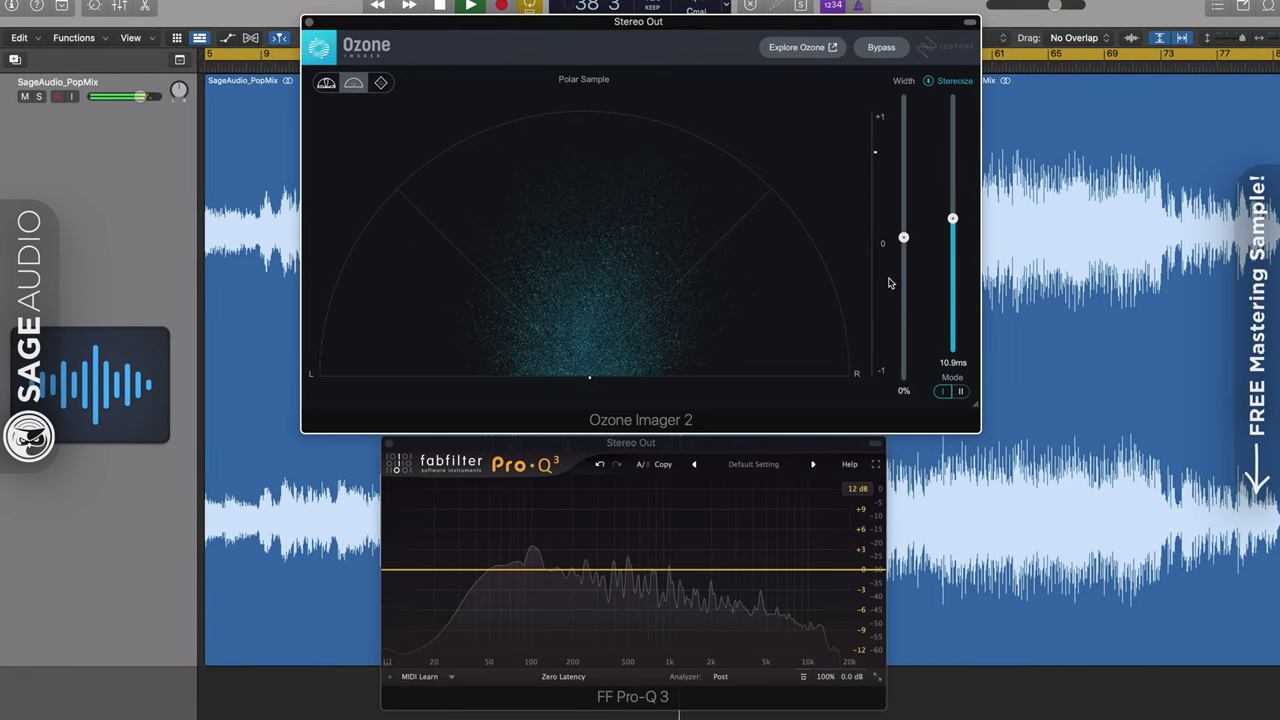
drag(903, 237, 907, 240)
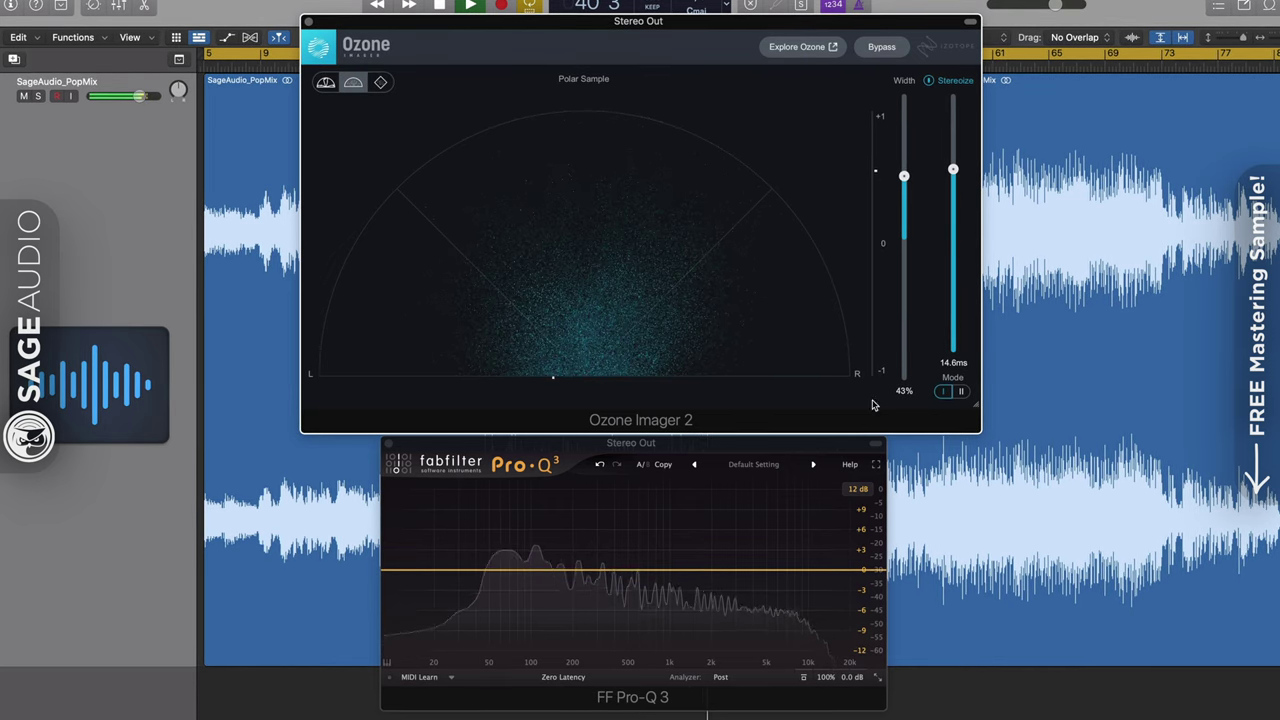
click(762, 517)
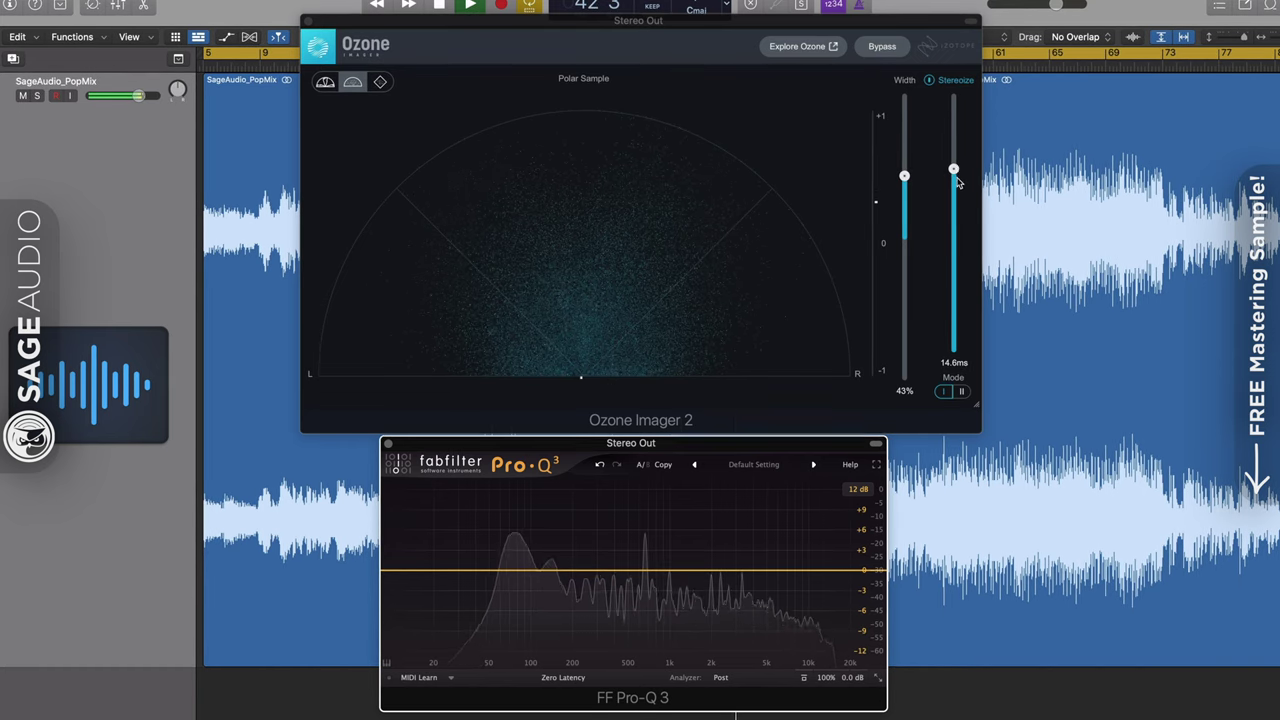
Lower Stereoize to 1.0 ms and the width to -1%, and switch Stereoize off and on again.
drag(955, 180, 960, 300)
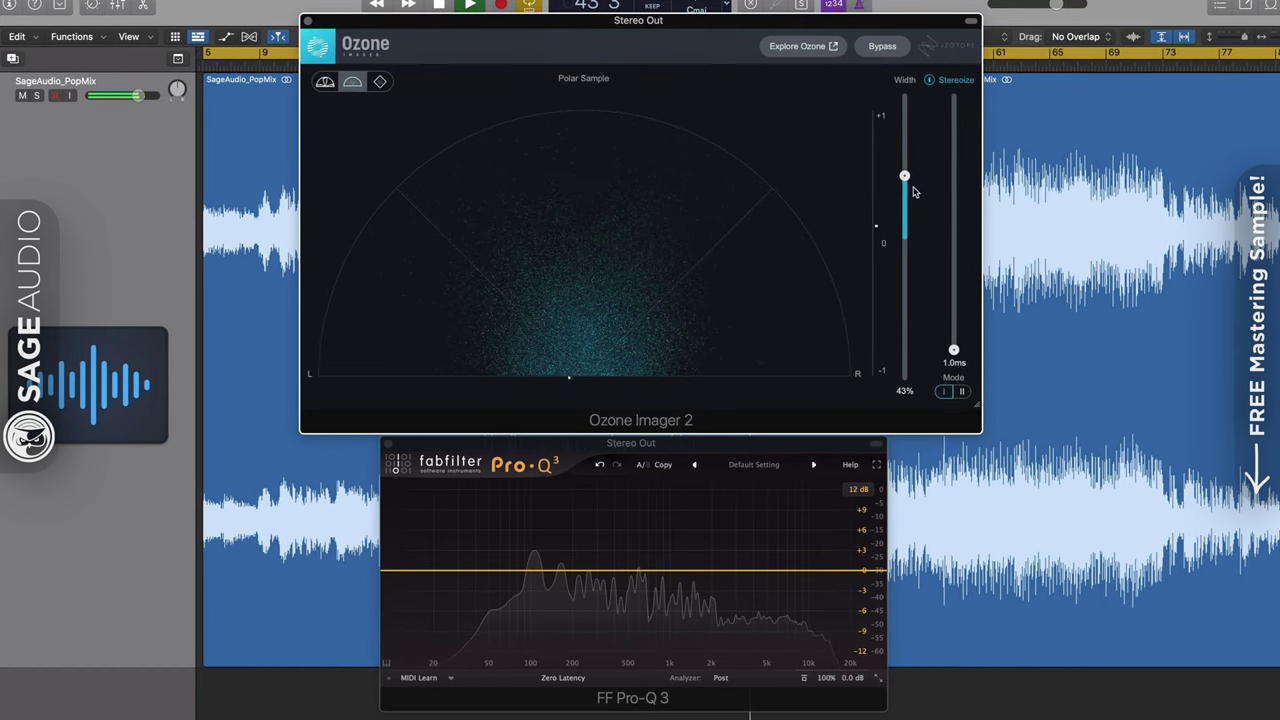
drag(904, 200, 904, 239)
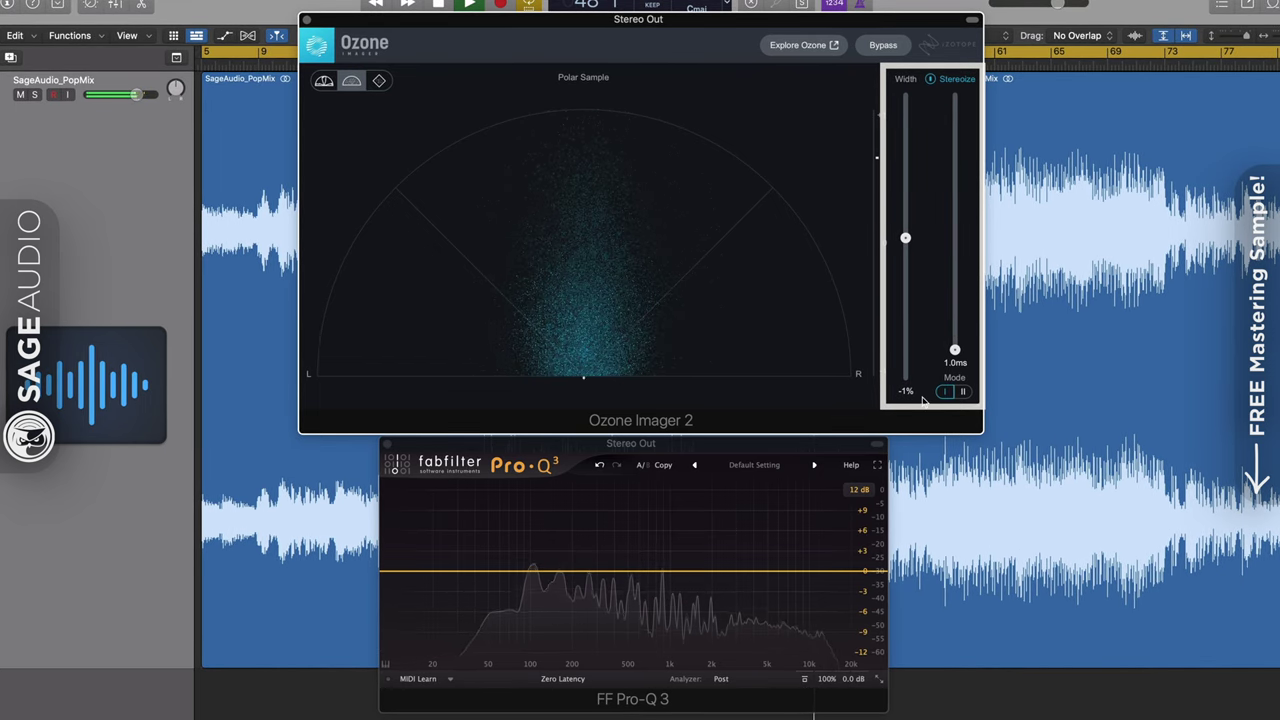
click(957, 80)
click(957, 80)
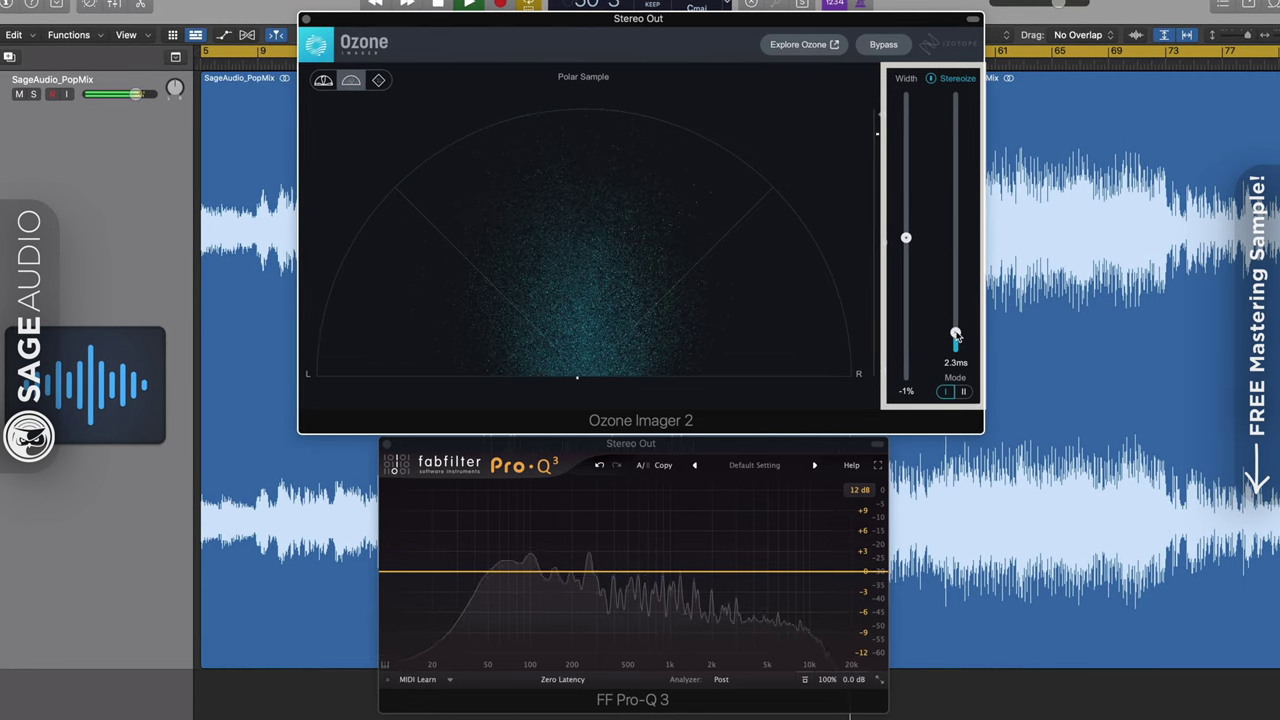
Raise the imager's width to 58% and Stereoize to 8.9 ms.
drag(956, 312, 955, 306)
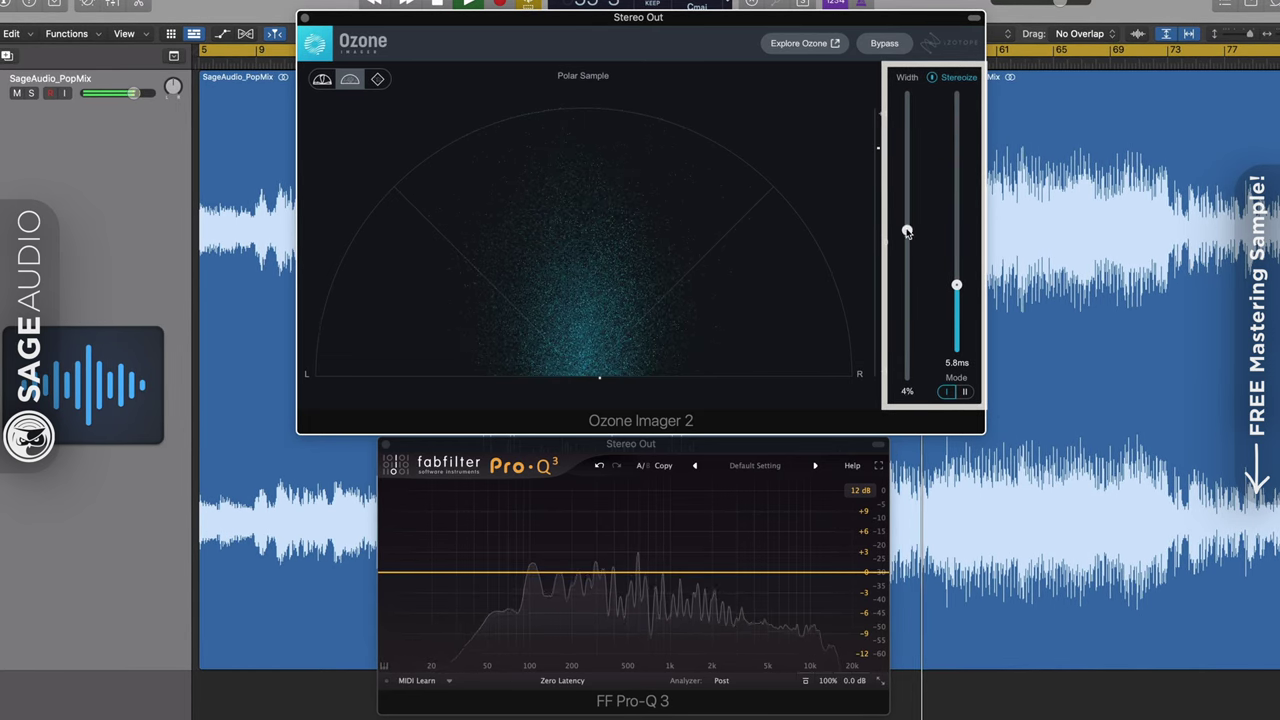
drag(907, 203, 908, 177)
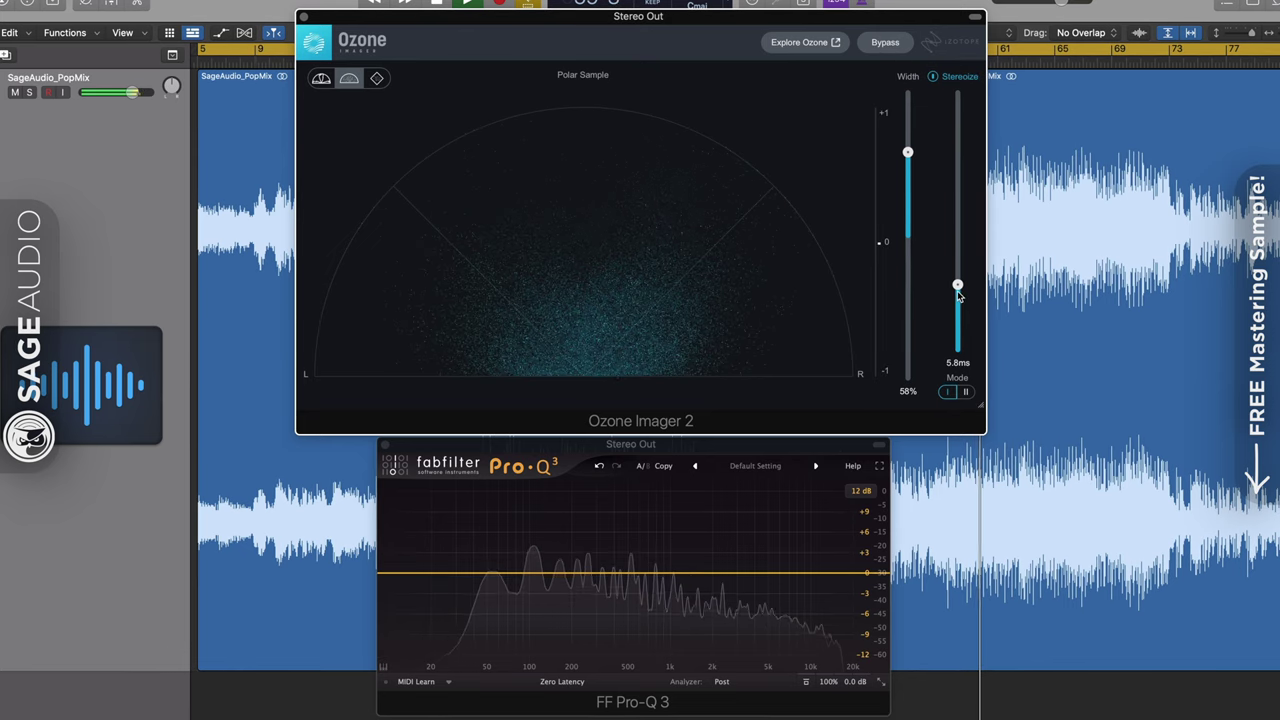
drag(958, 272, 958, 243)
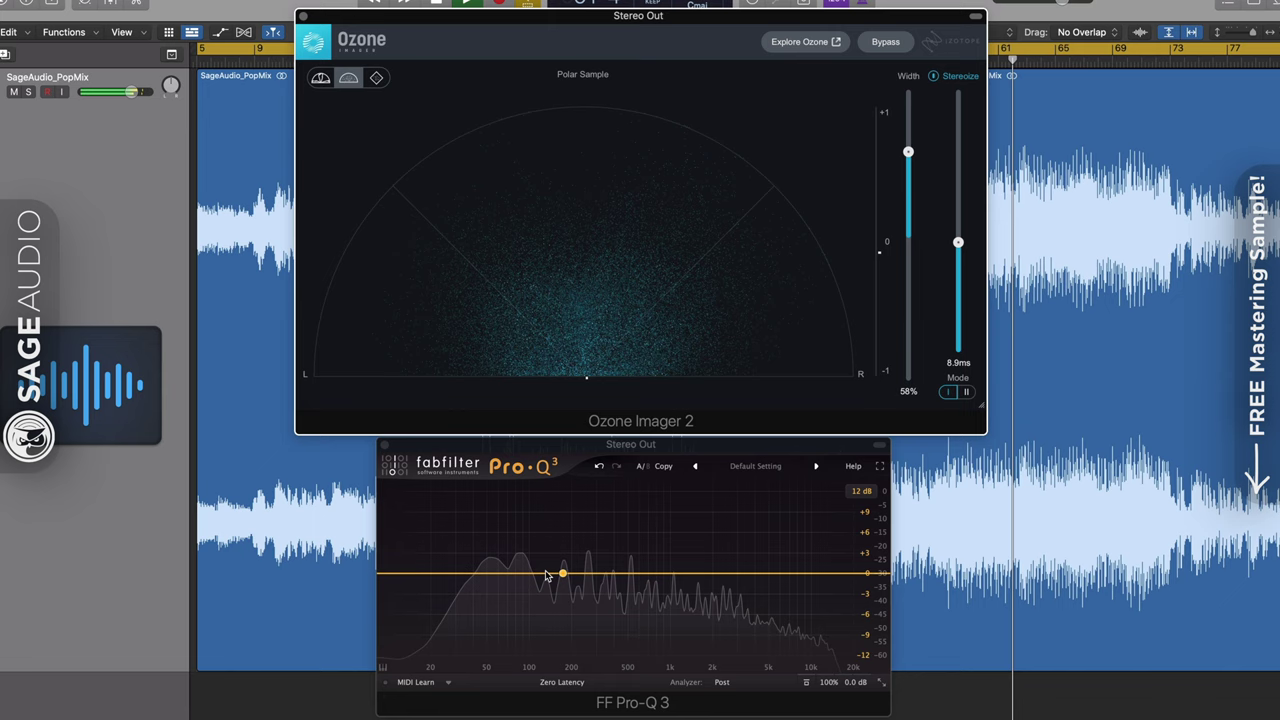
Add three gentle Pro-Q 3 bell cuts near 110 Hz, 608.85 Hz (-1.25 dB) and 2460.9 Hz (-1.26 dB).
click(725, 581)
click(639, 581)
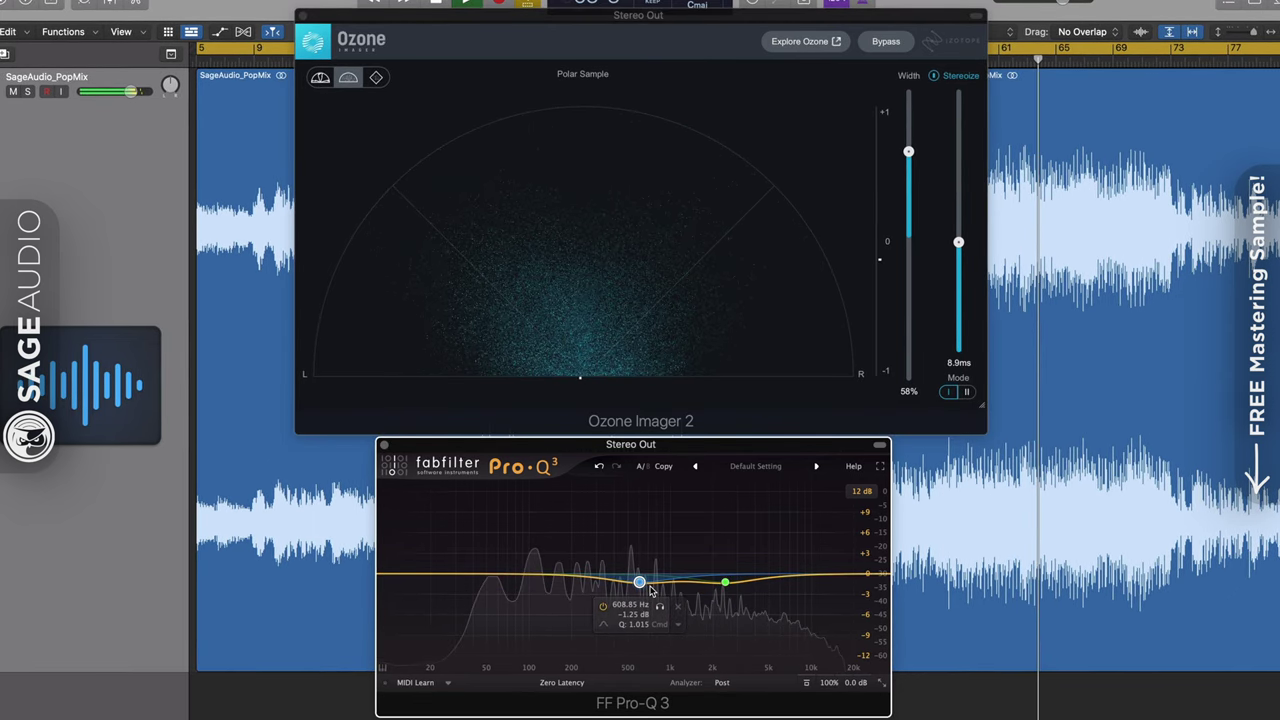
drag(556, 580, 535, 587)
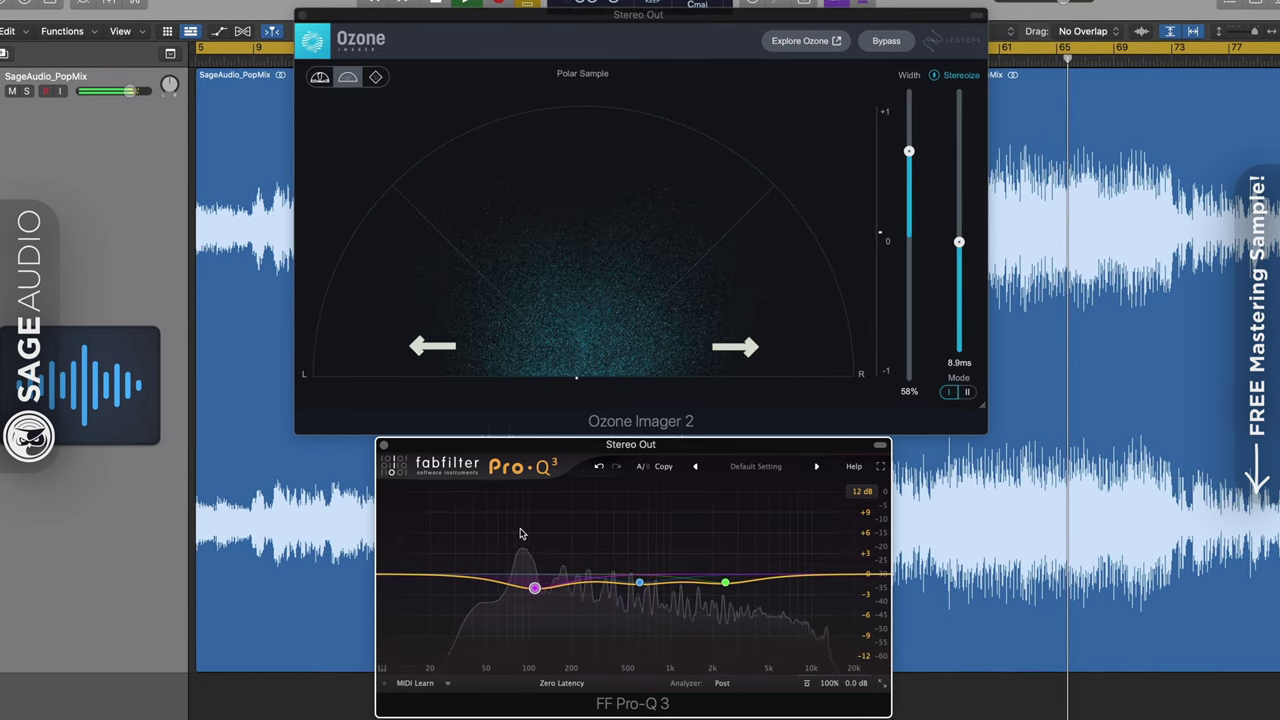
mouse_move(533, 610)
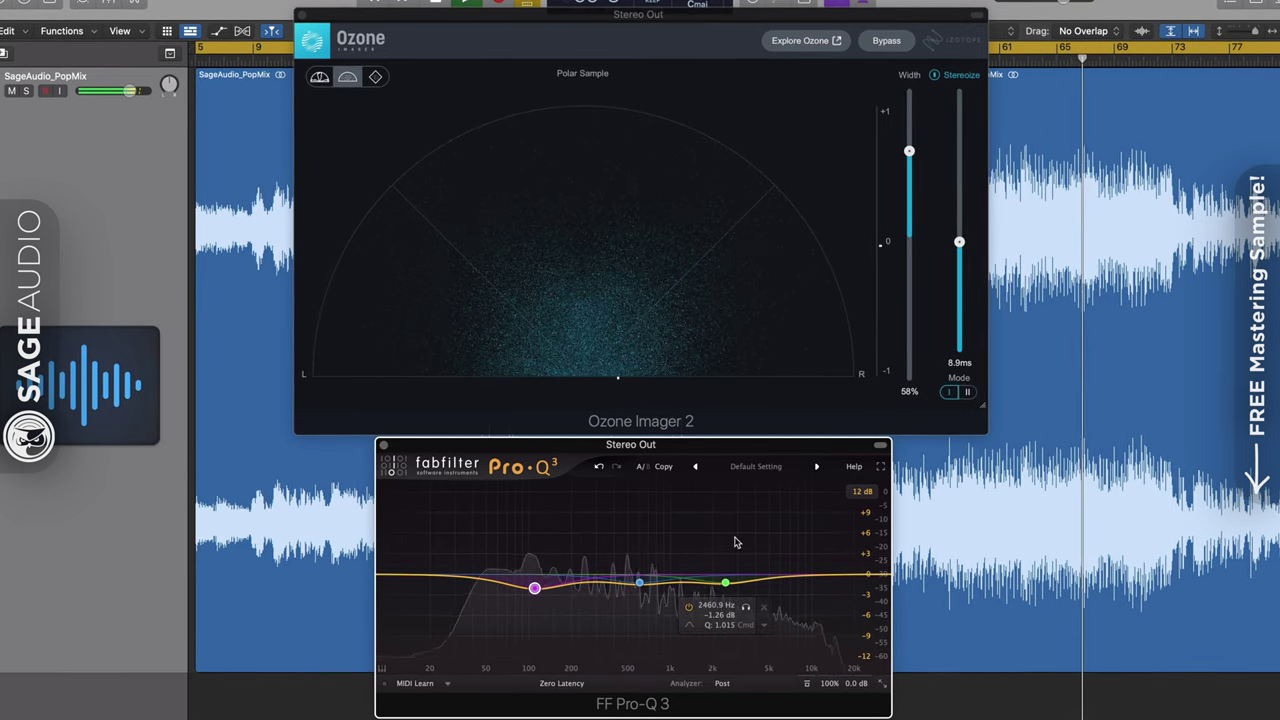
mouse_move(718, 594)
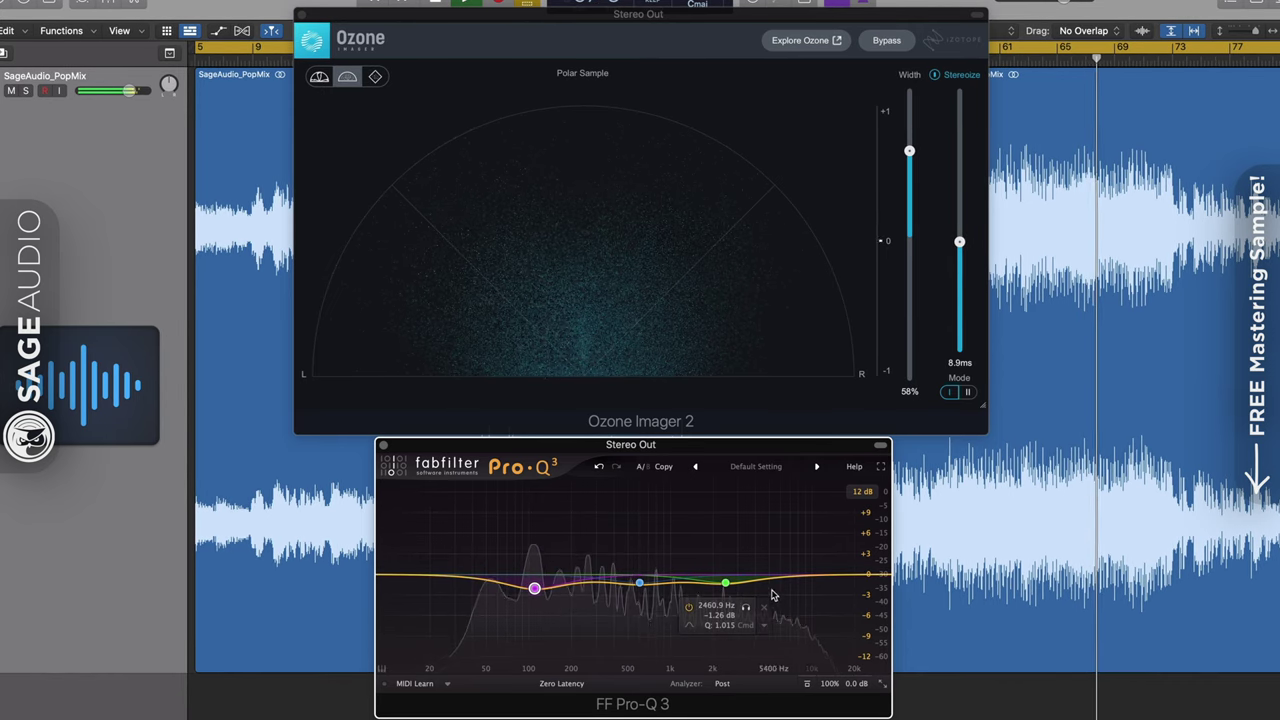
Select all three equalizer cuts, shift them together, and delete them.
drag(481, 541, 757, 643)
drag(640, 582, 659, 562)
key(BackSpace)
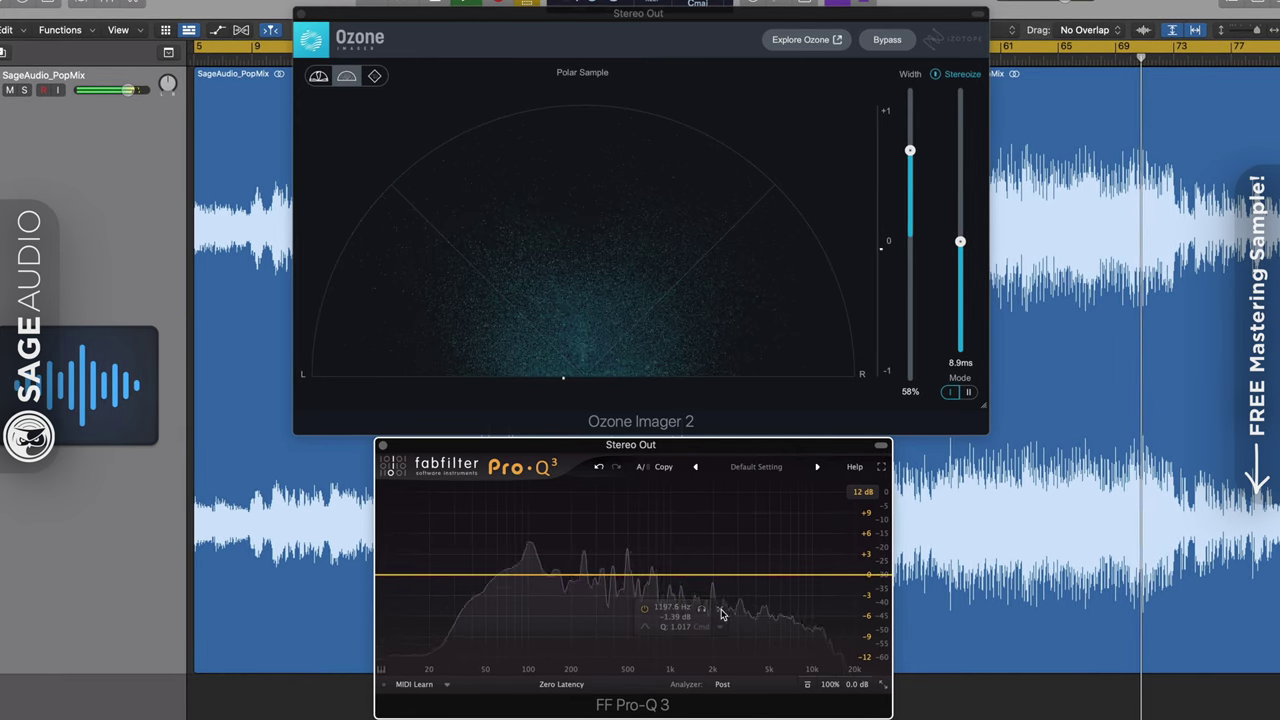
Reduce Ozone Imager 2's width to 28% and Stereoize to 5.7 ms.
click(663, 386)
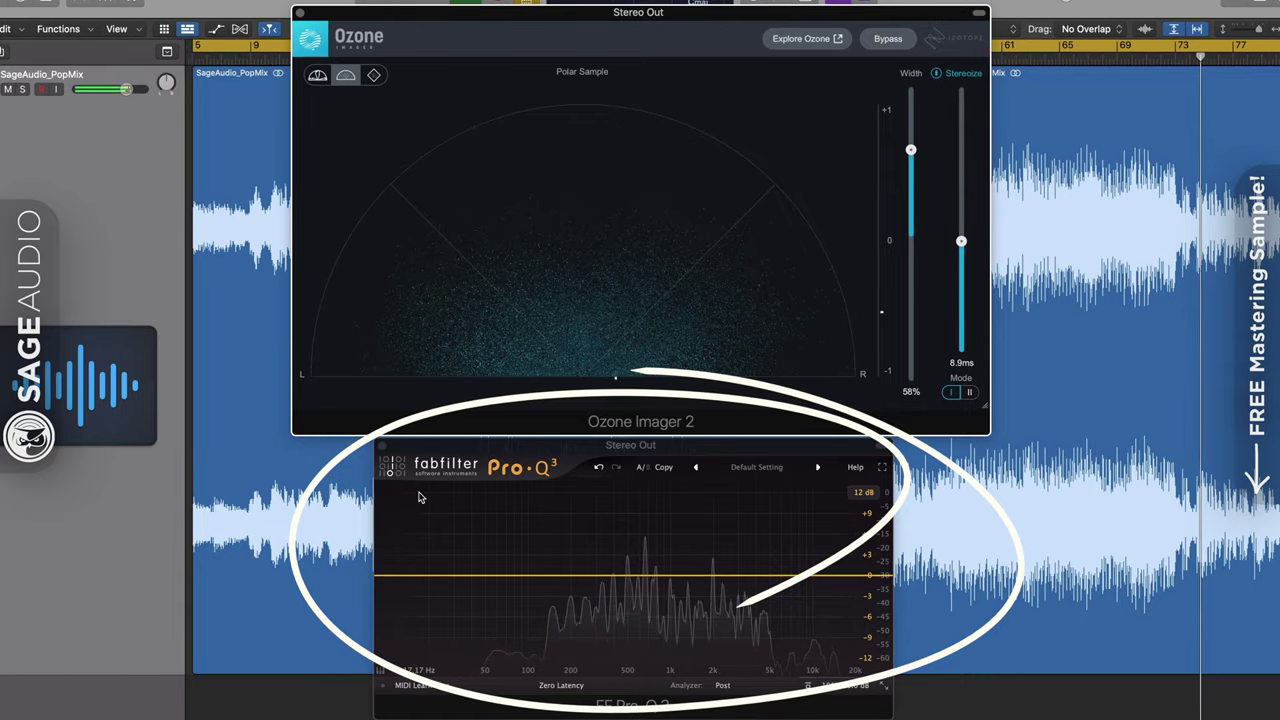
drag(911, 148, 911, 192)
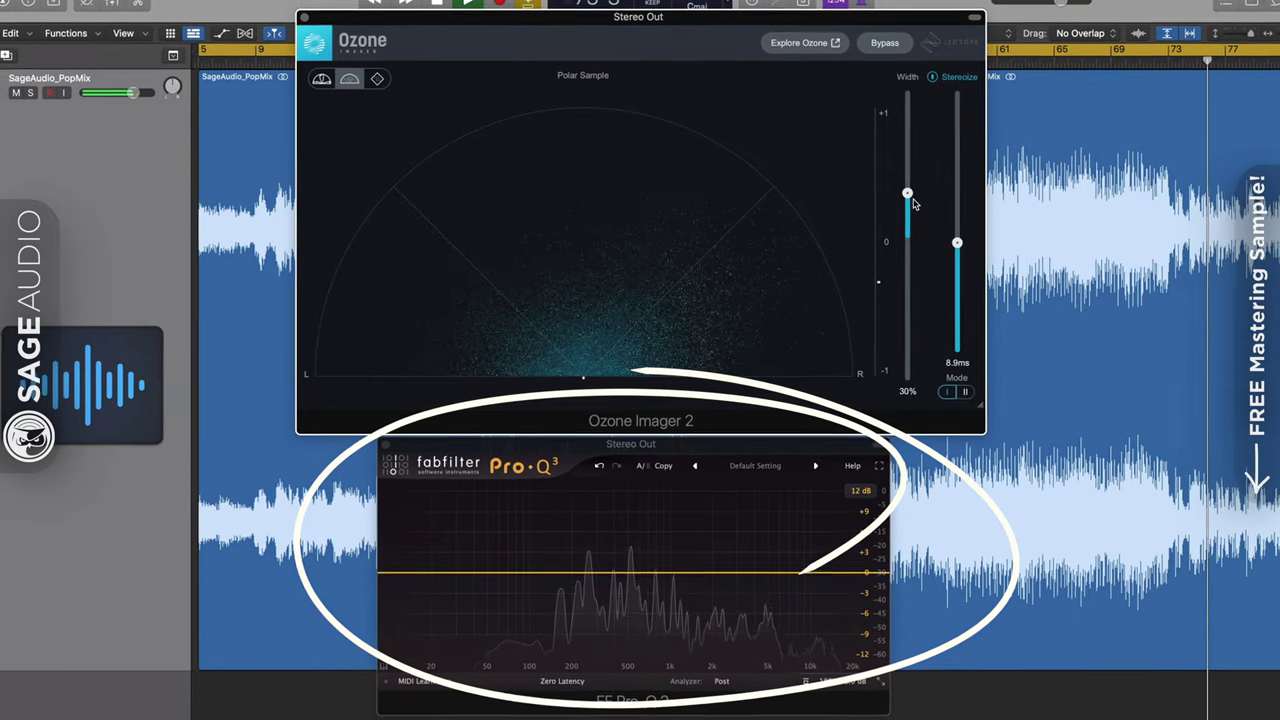
mouse_move(961, 242)
mouse_down()
mouse_move(962, 253)
mouse_move(975, 232)
mouse_up()
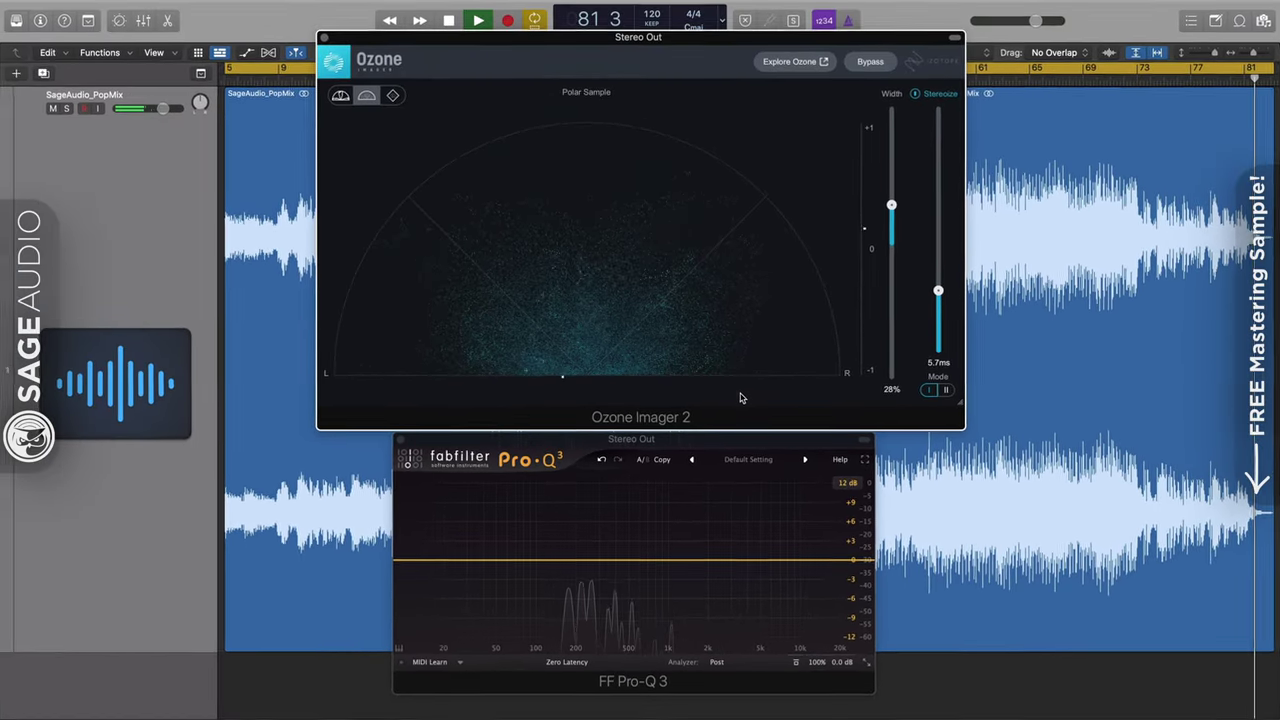
Reposition and enlarge the Ozone Imager 2 window, set Stereoize to 2.4 ms, and lower the width further.
drag(700, 34, 700, 125)
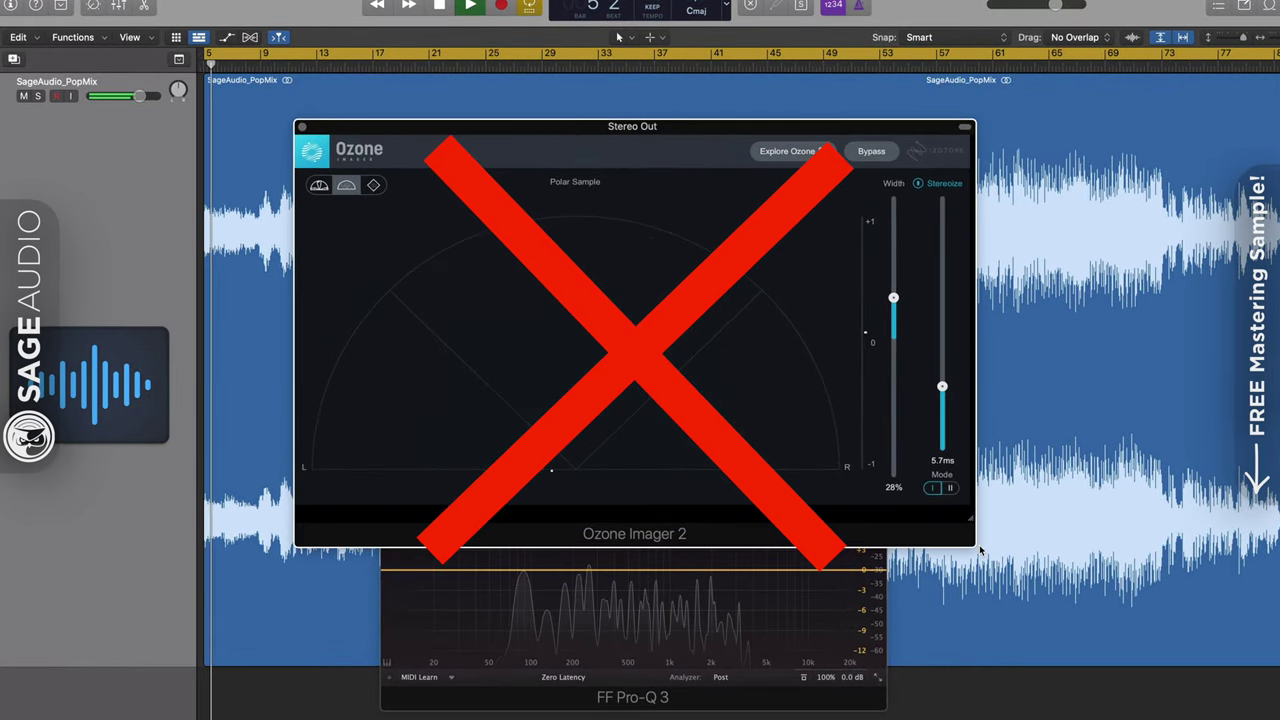
drag(980, 550, 985, 575)
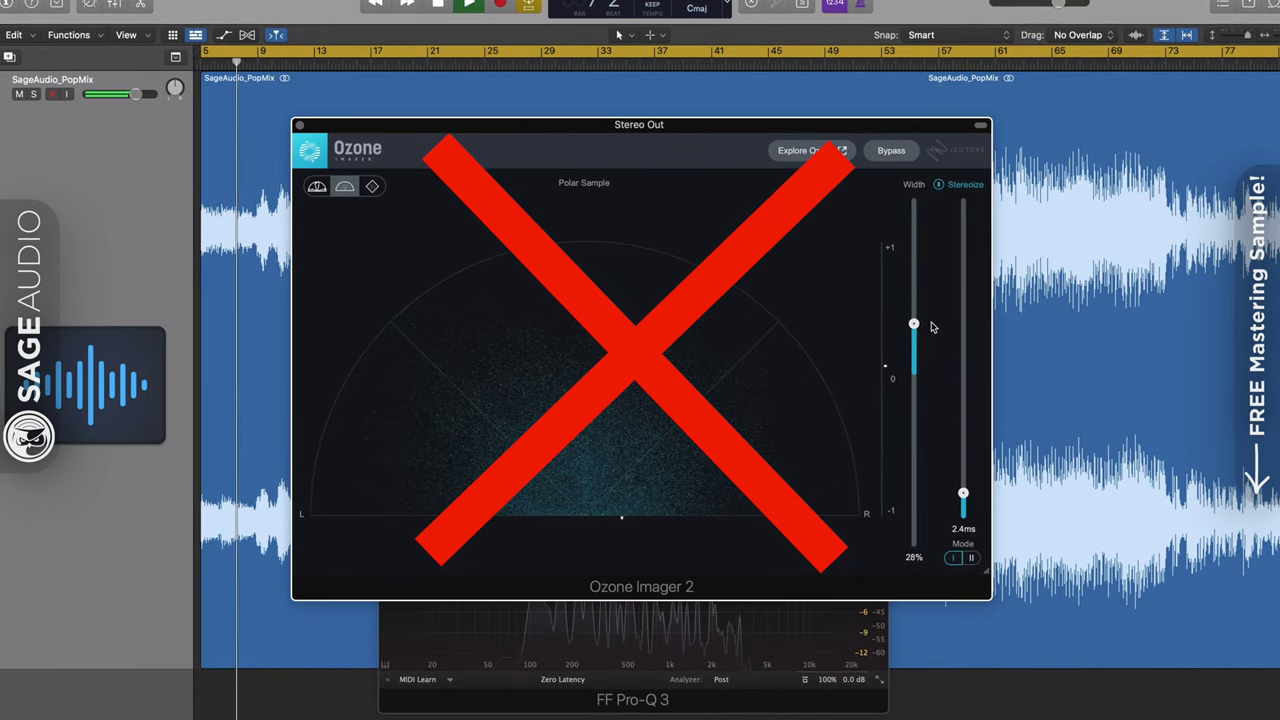
drag(914, 328, 914, 363)
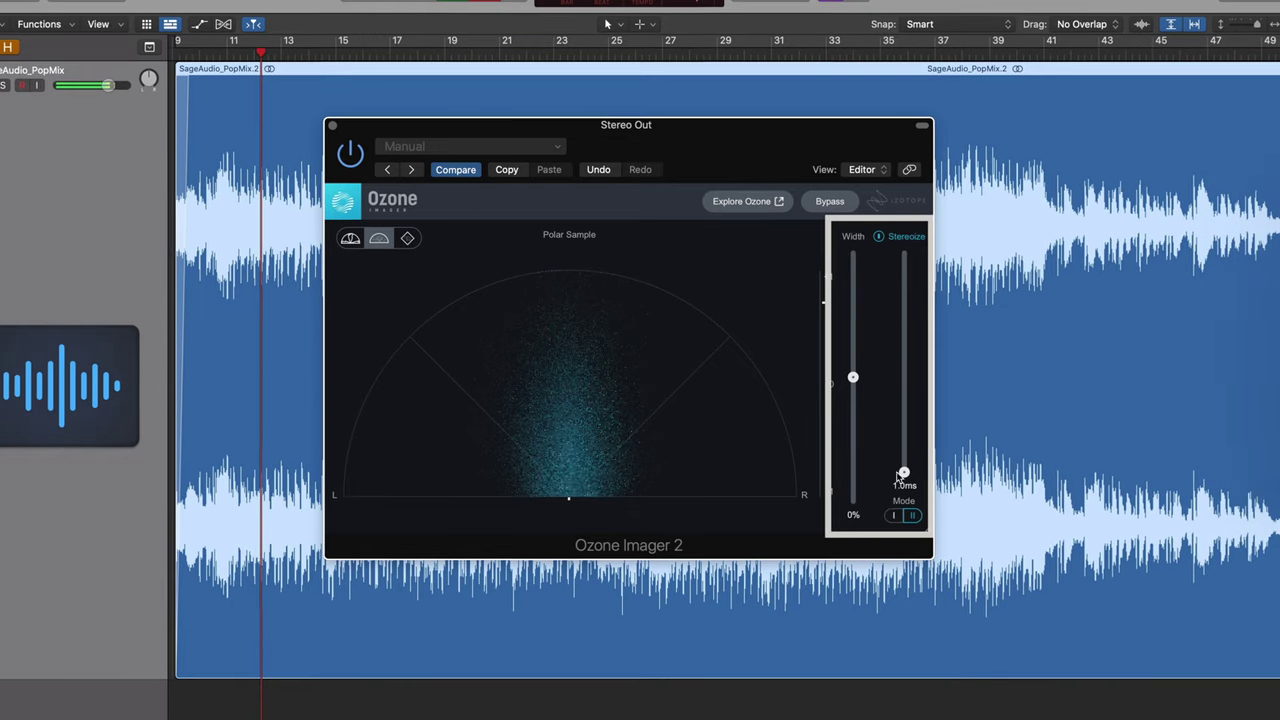
Audition the imager's width up to 100%, and settle on 17% width and 10.8 ms Stereoize in mode I.
drag(904, 473, 904, 469)
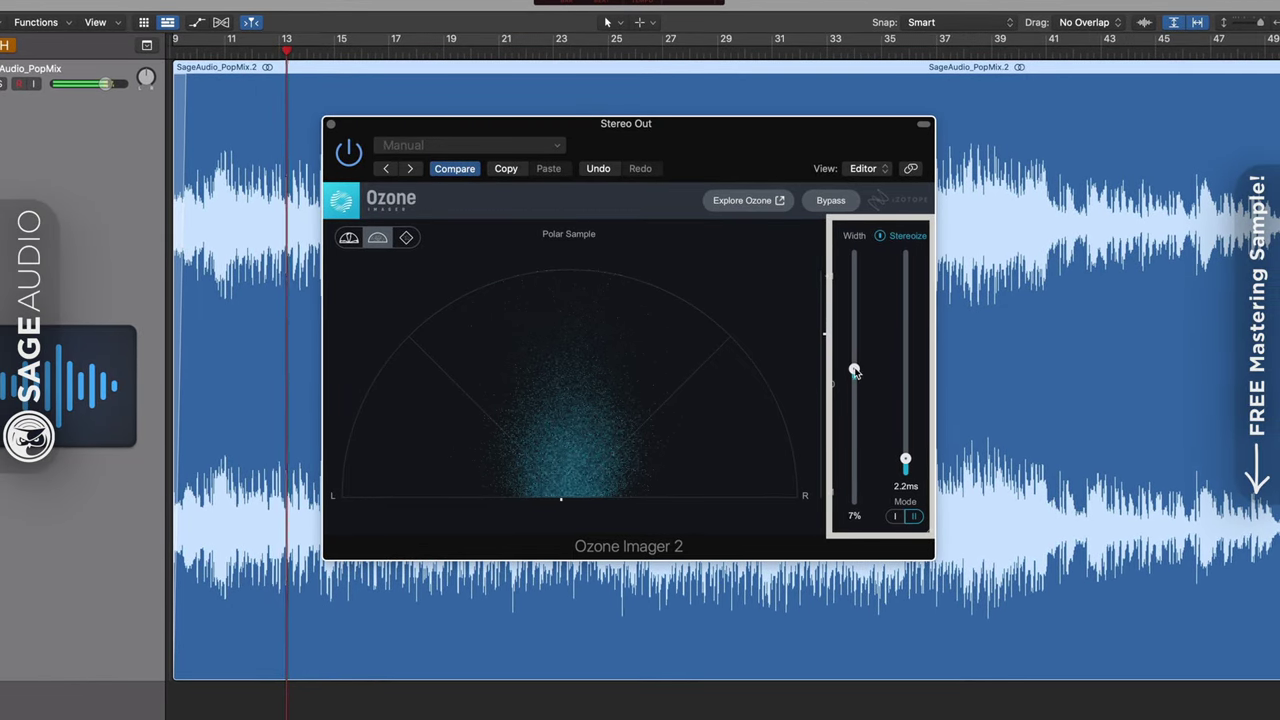
drag(854, 370, 860, 253)
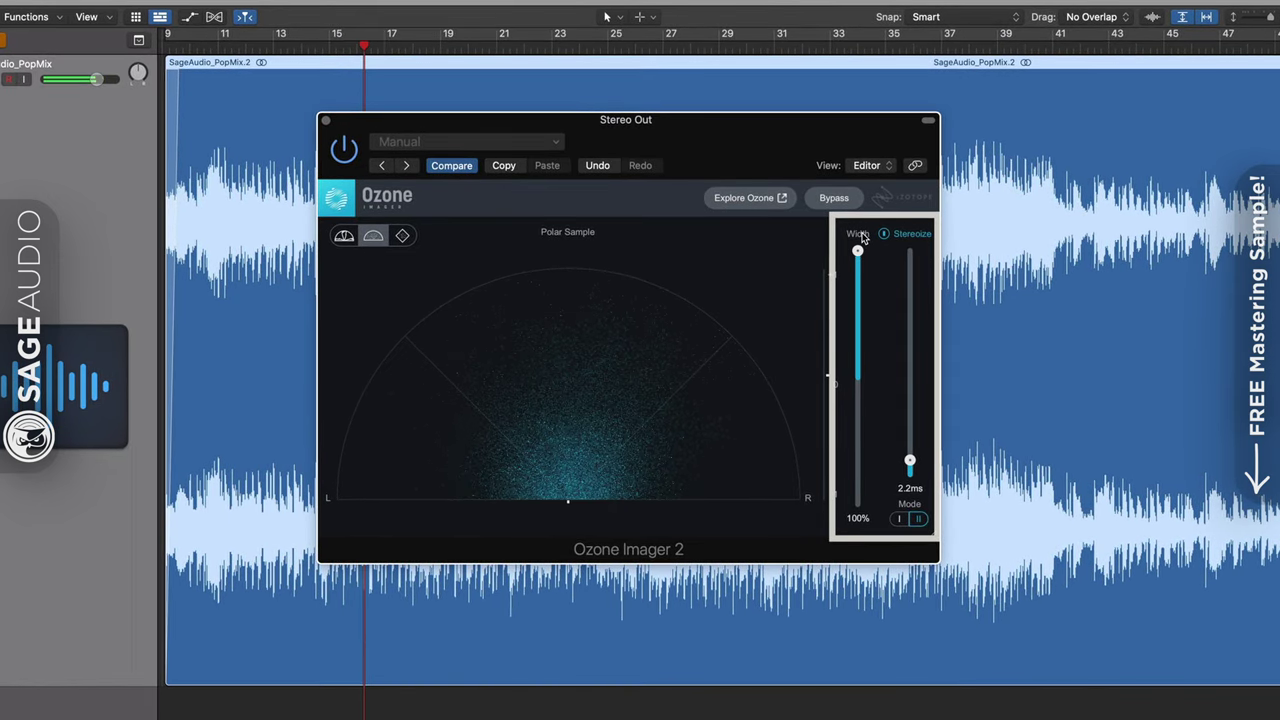
drag(853, 346, 856, 362)
drag(909, 463, 913, 367)
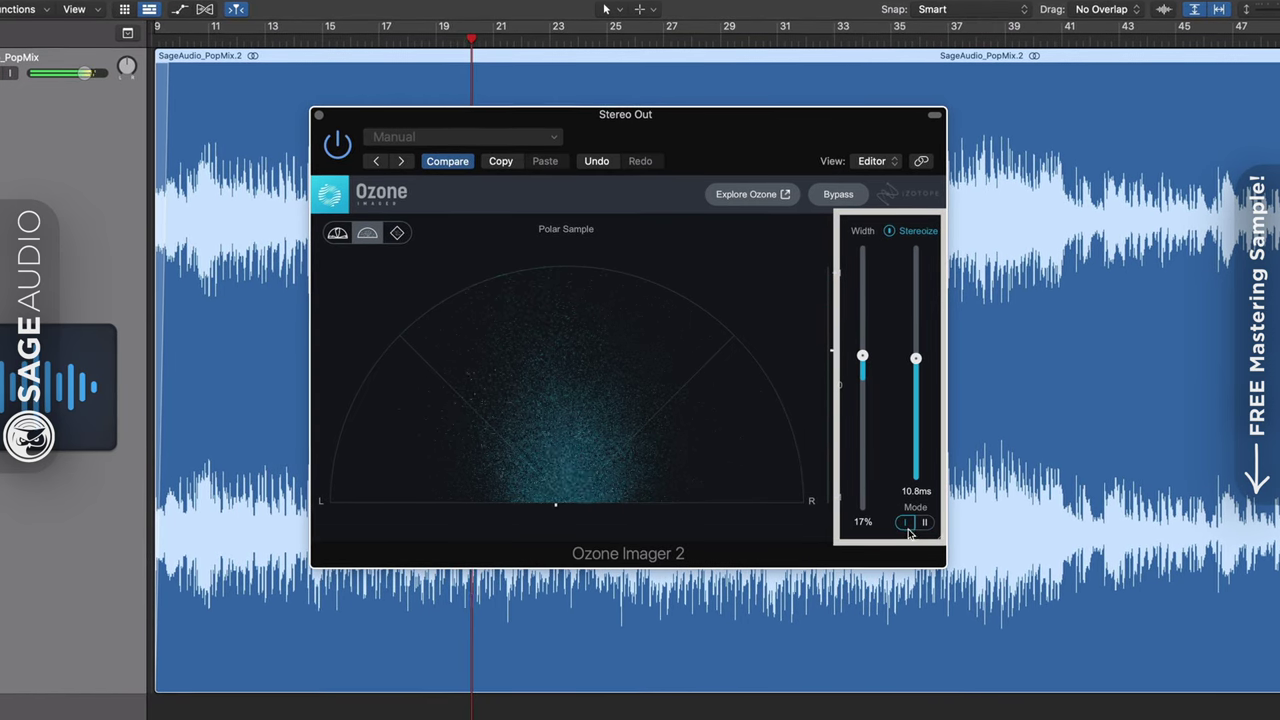
Bypass and re-engage Ozone Imager 2 to compare the stereo image, and bring up the Pro-Q 3 equalizer.
click(842, 192)
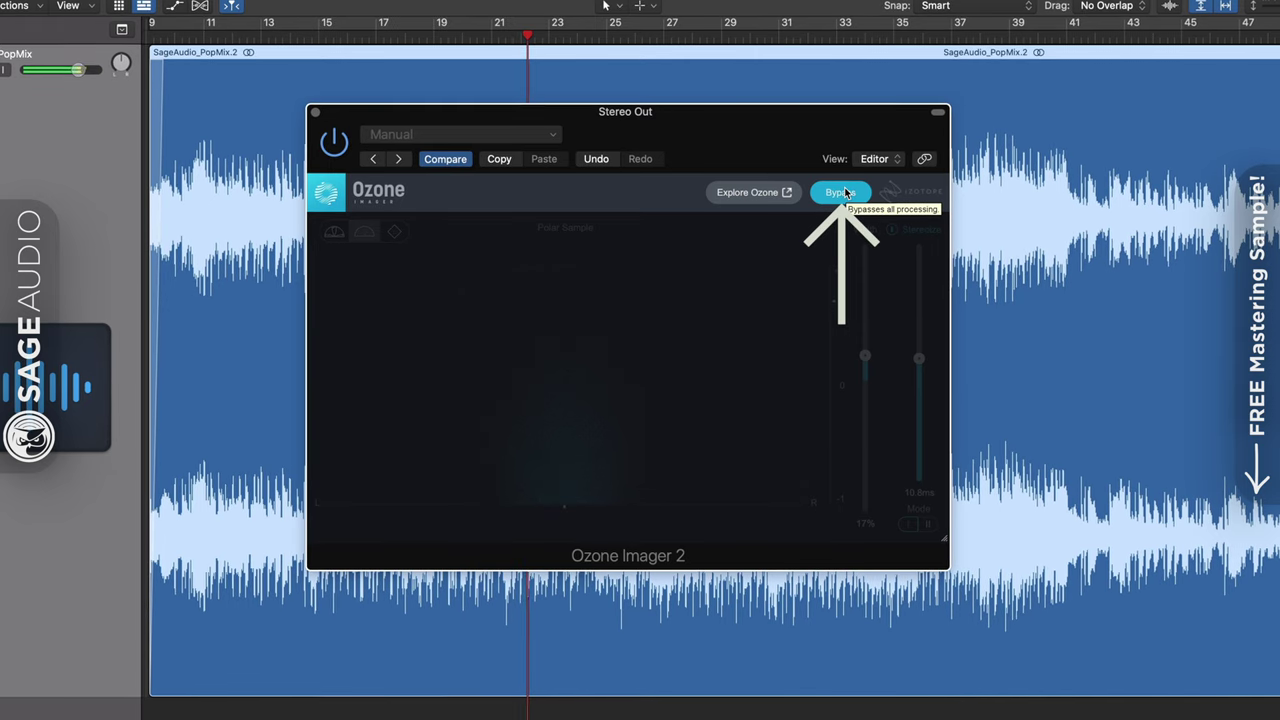
click(843, 193)
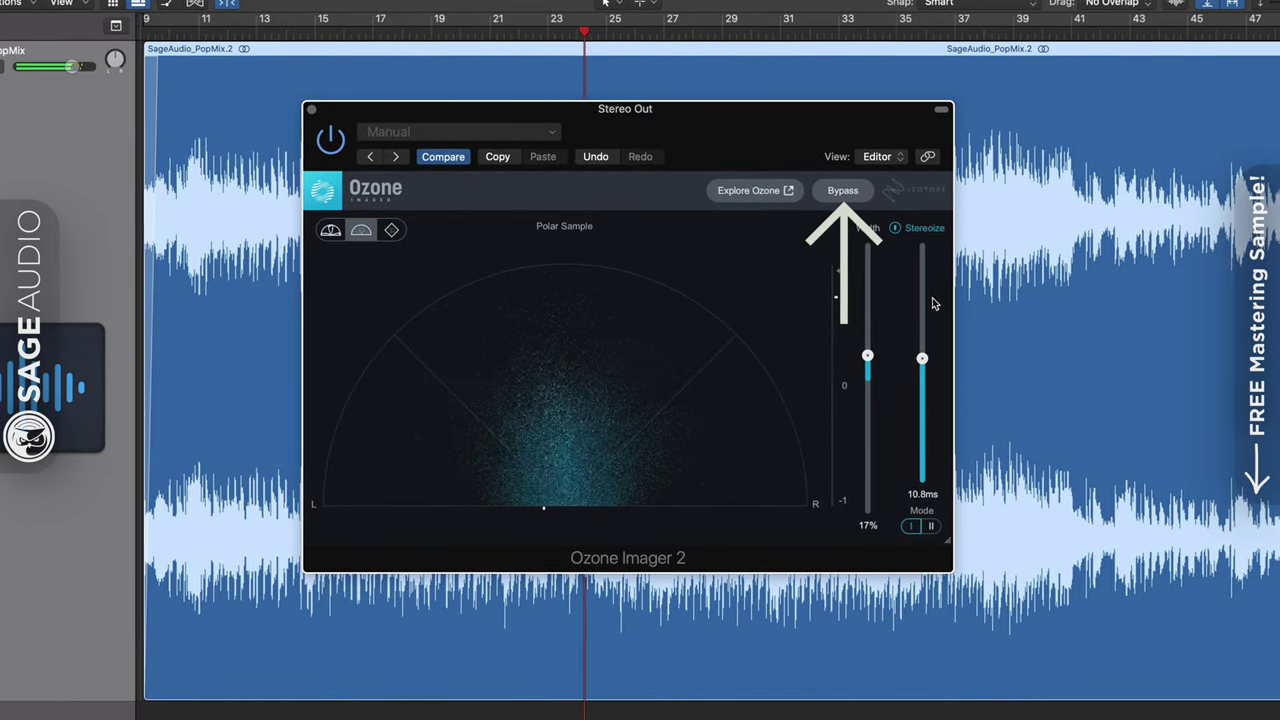
key(i)
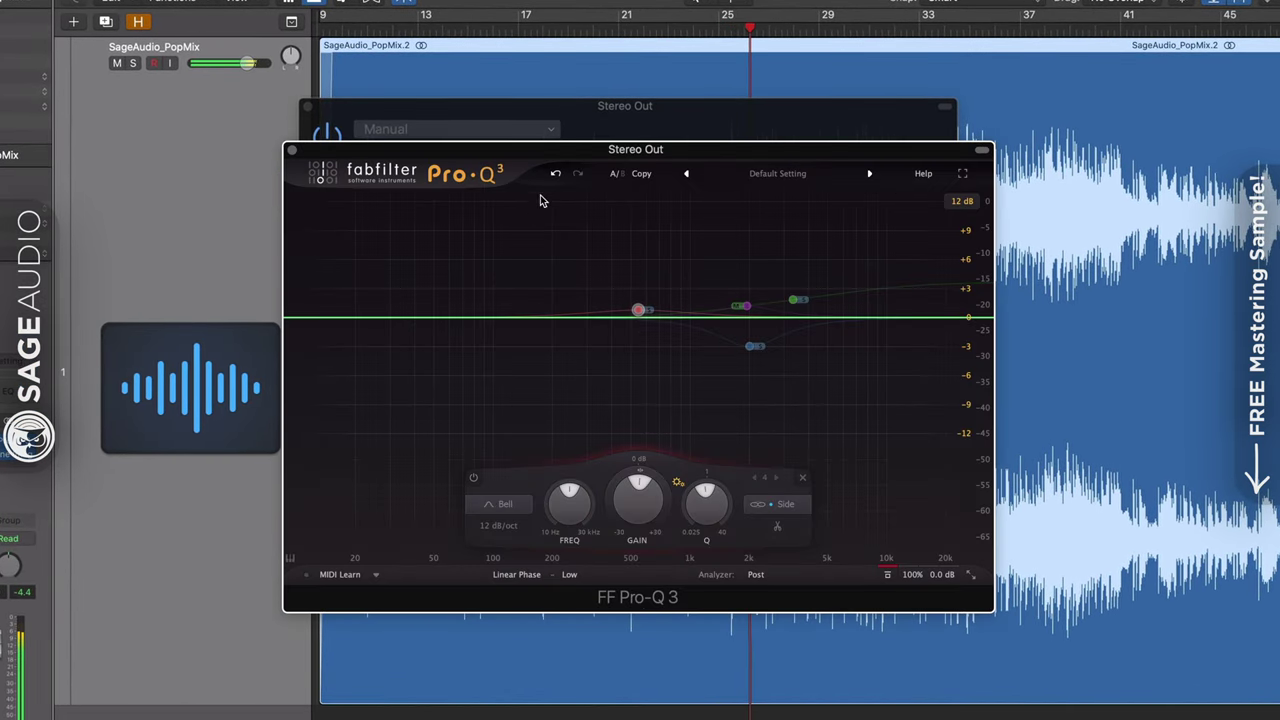
Compare Ozone Imager 2 against the Pro-Q 3 mid/side EQ by alternately bypassing one and engaging the other.
click(720, 134)
click(845, 188)
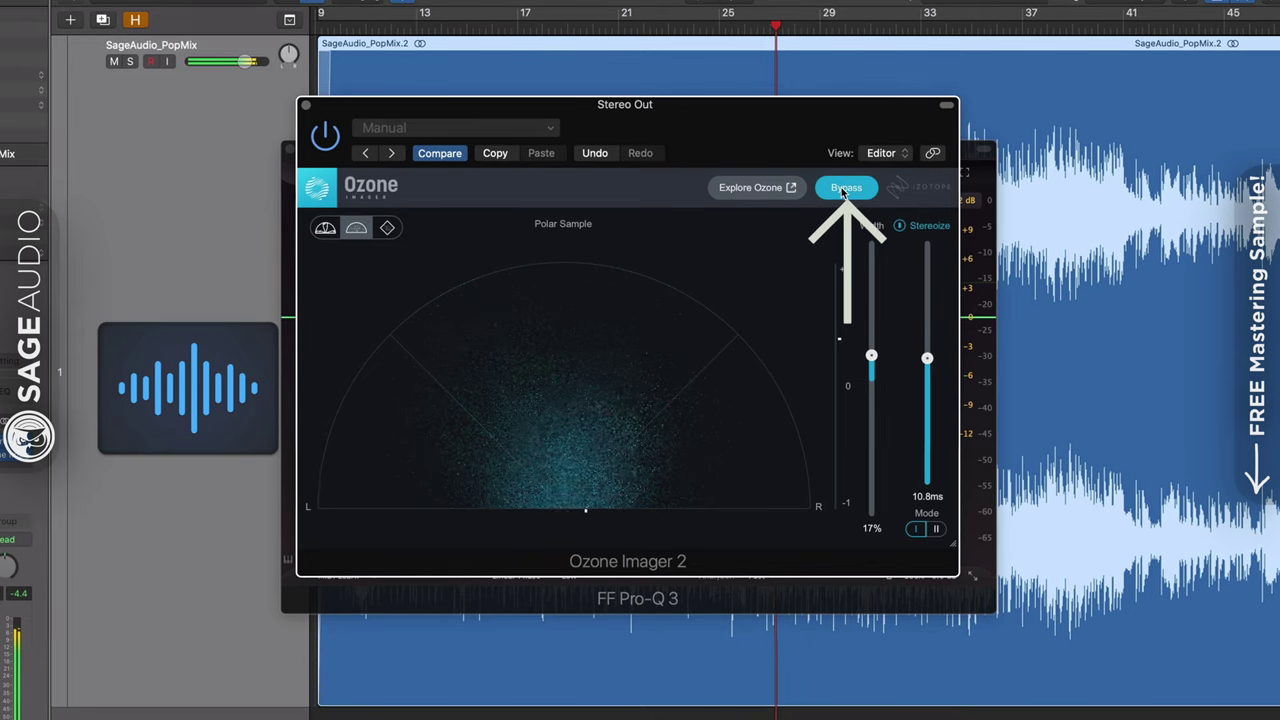
click(967, 152)
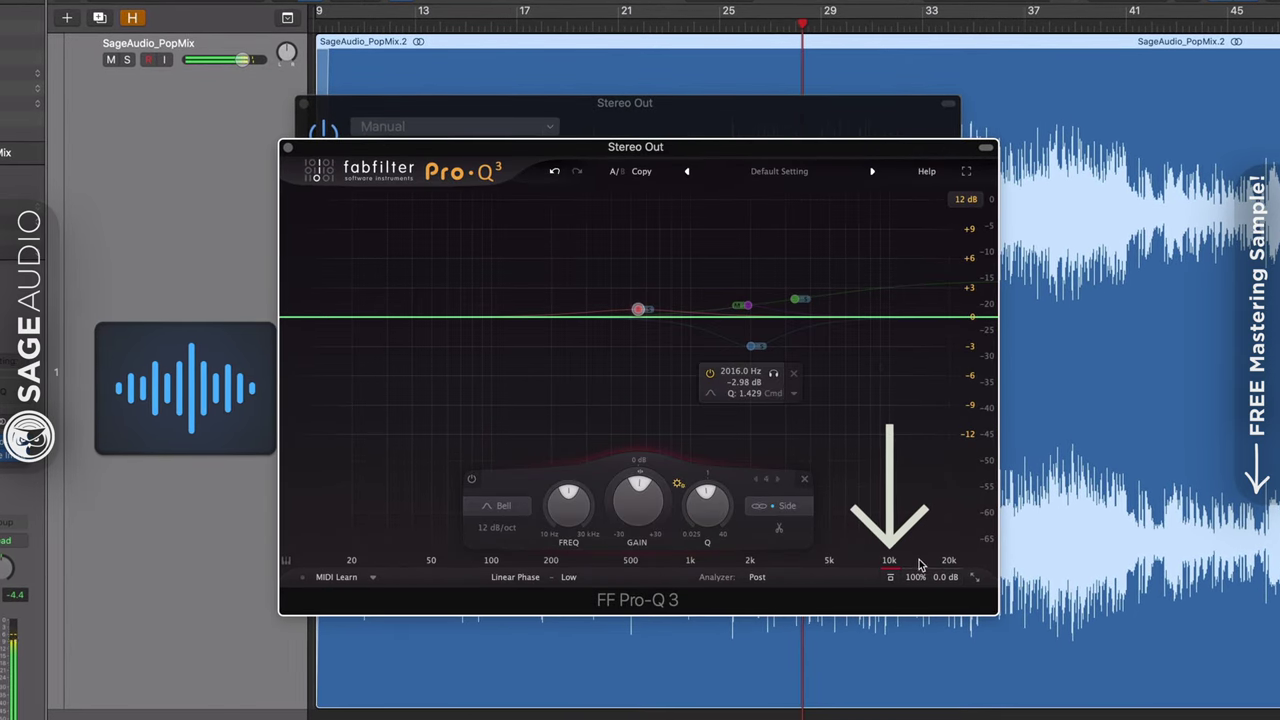
click(893, 579)
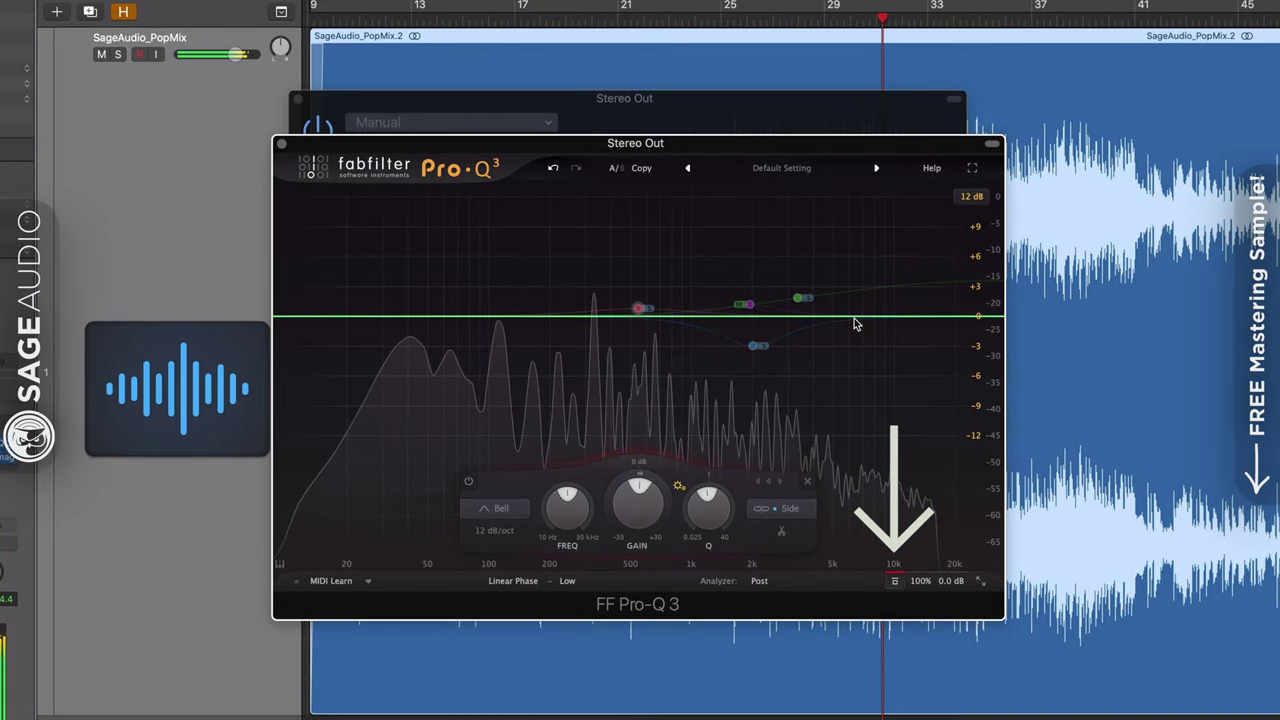
click(711, 126)
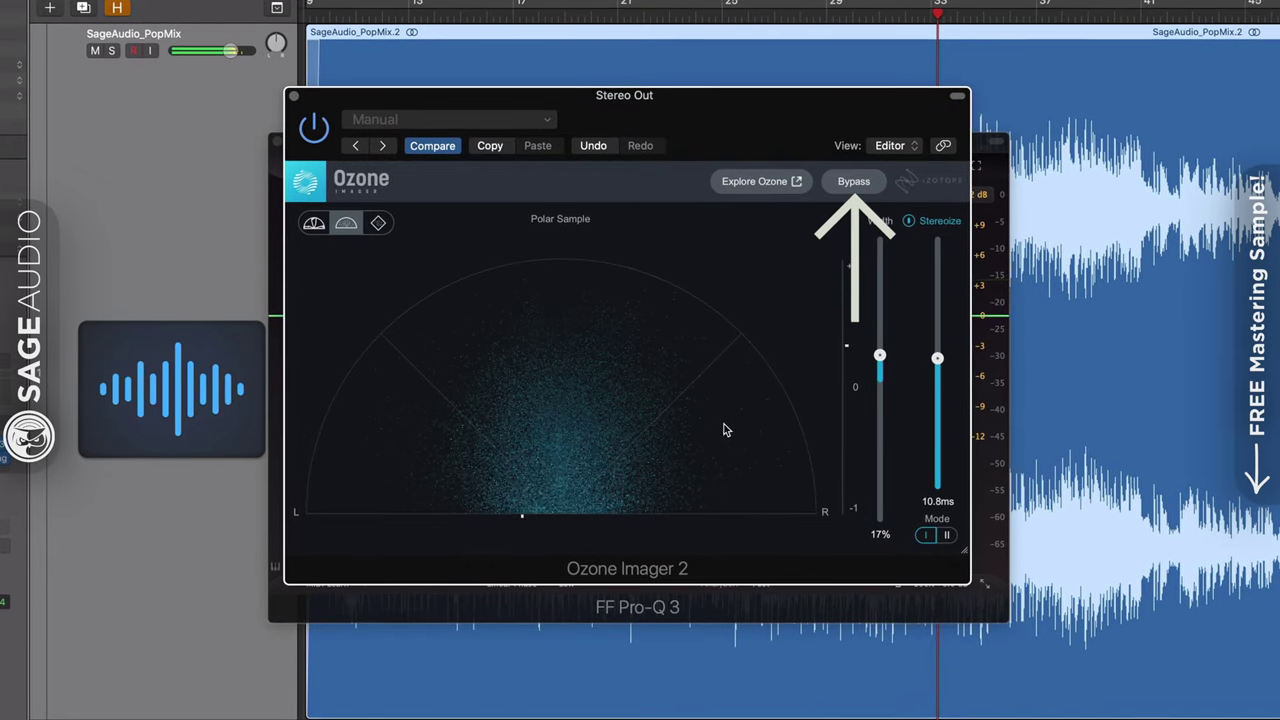
Set Ozone Imager 2's Stereoize to 7.6 ms in mode II and its width to 24%.
drag(938, 358, 938, 398)
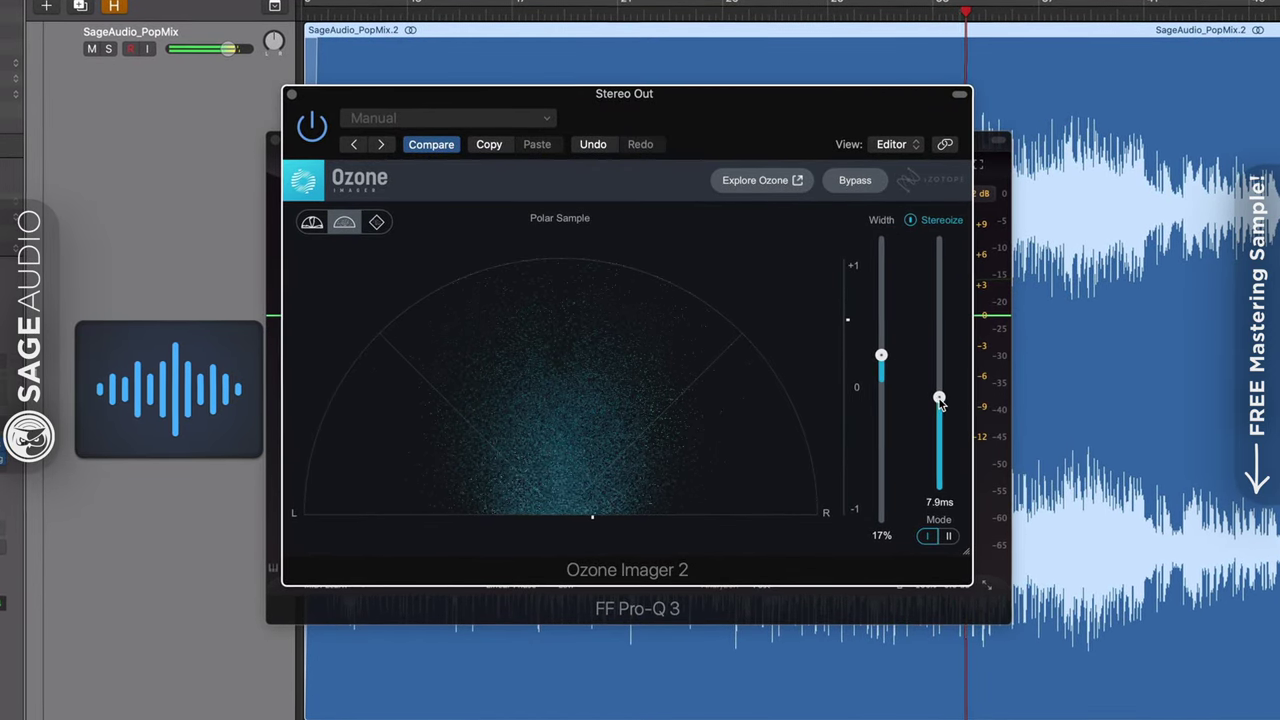
click(950, 538)
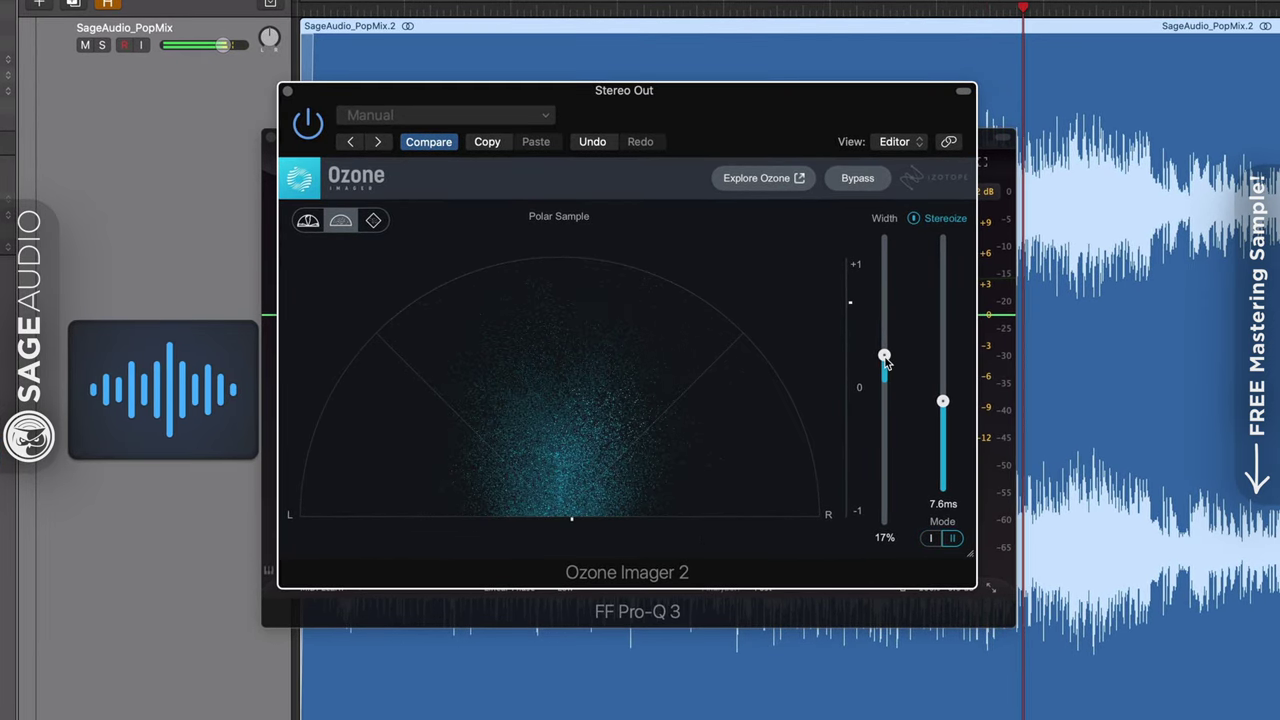
drag(884, 356, 884, 347)
Bypass the readjusted imager, audition the Pro-Q 3 curve on its own, and re-engage the imager to compare their stereo images.
click(858, 178)
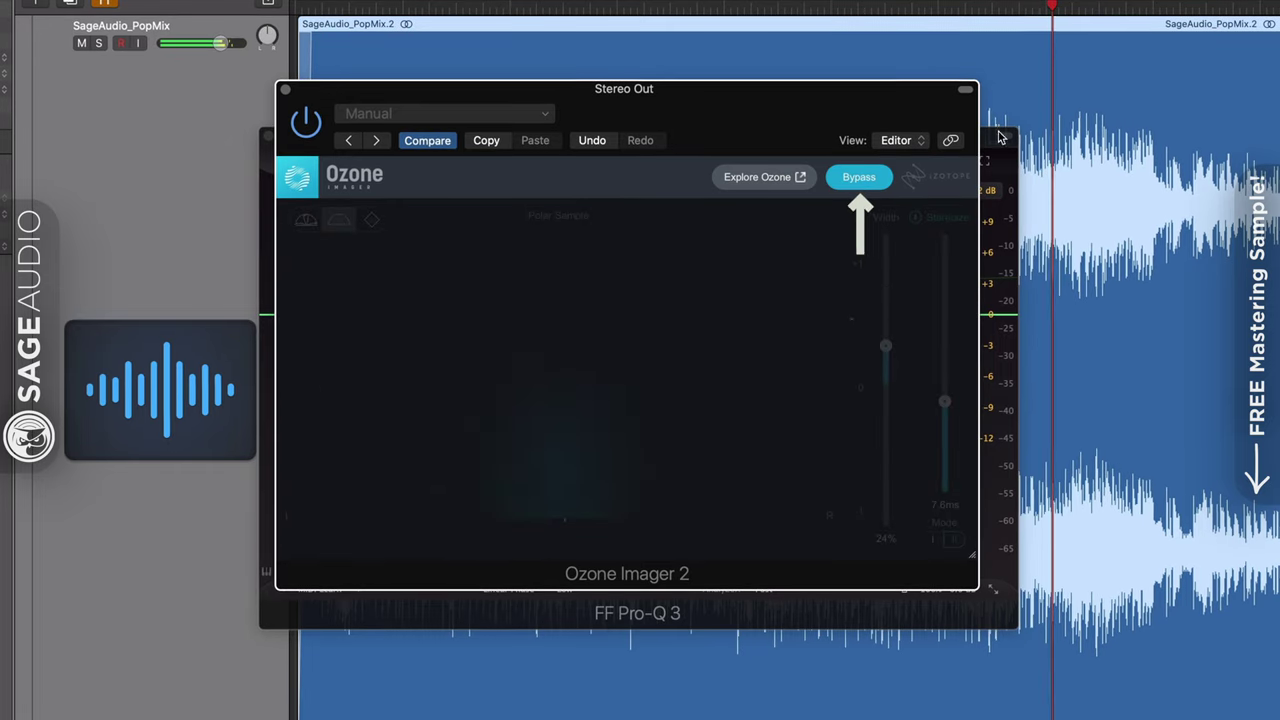
click(913, 605)
click(904, 589)
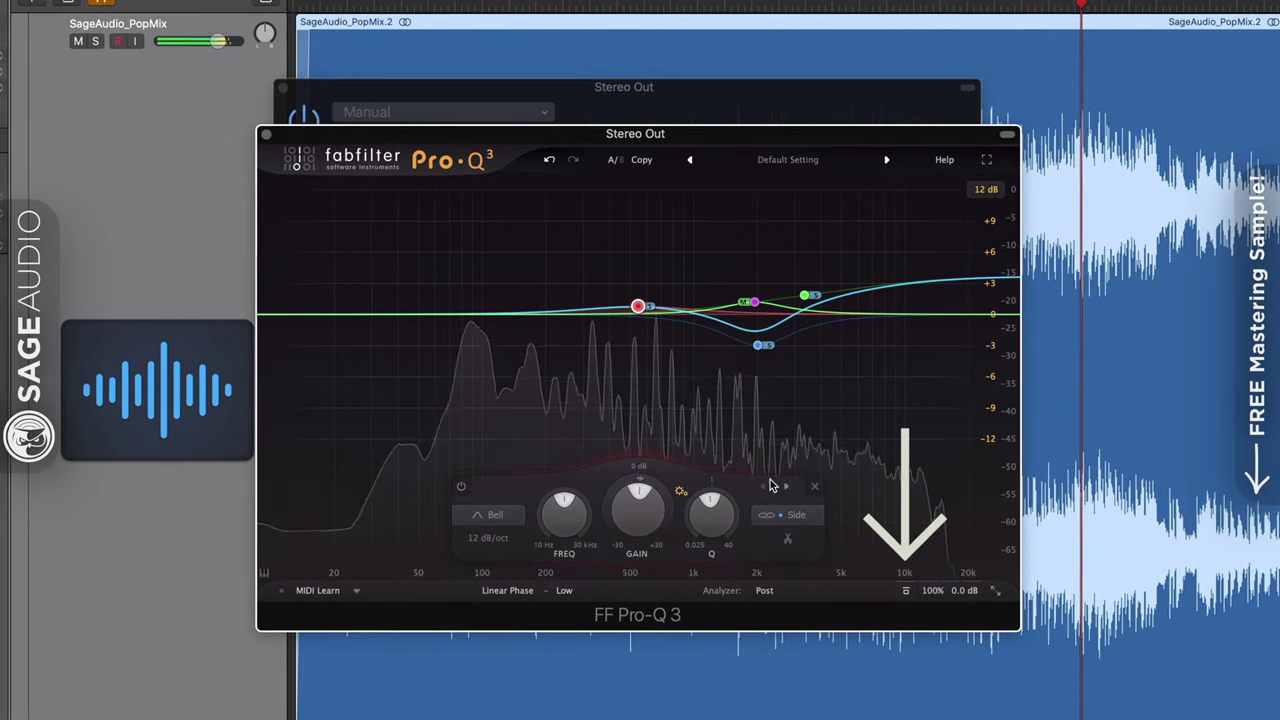
click(835, 90)
click(860, 180)
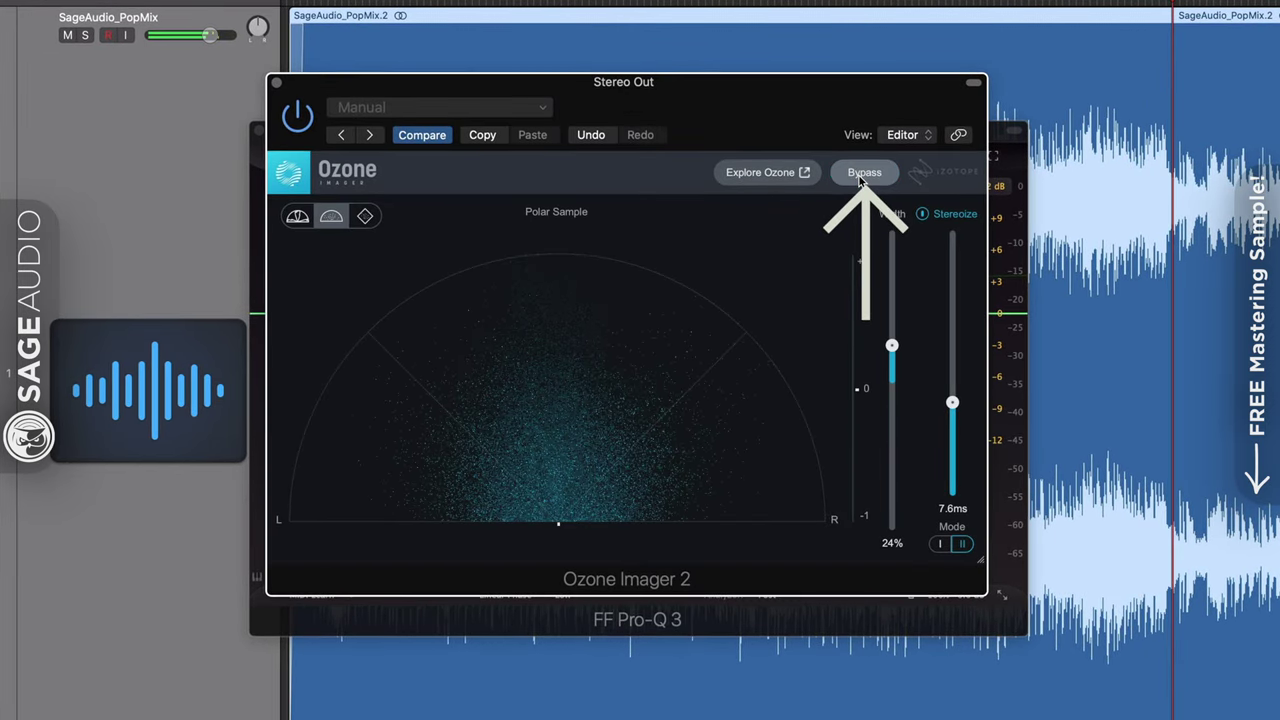
Audition greater width in Ozone Imager 2, settle on 11%, and toggle its bypass to compare.
drag(893, 340, 896, 245)
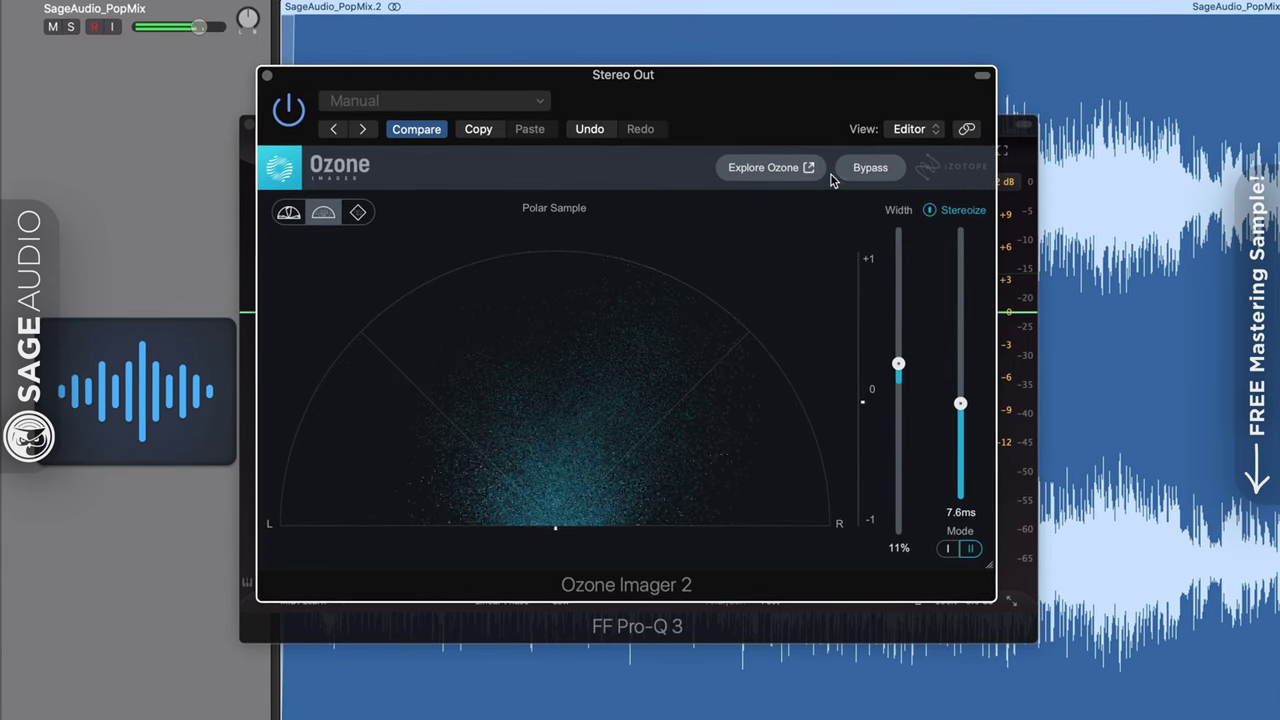
click(862, 175)
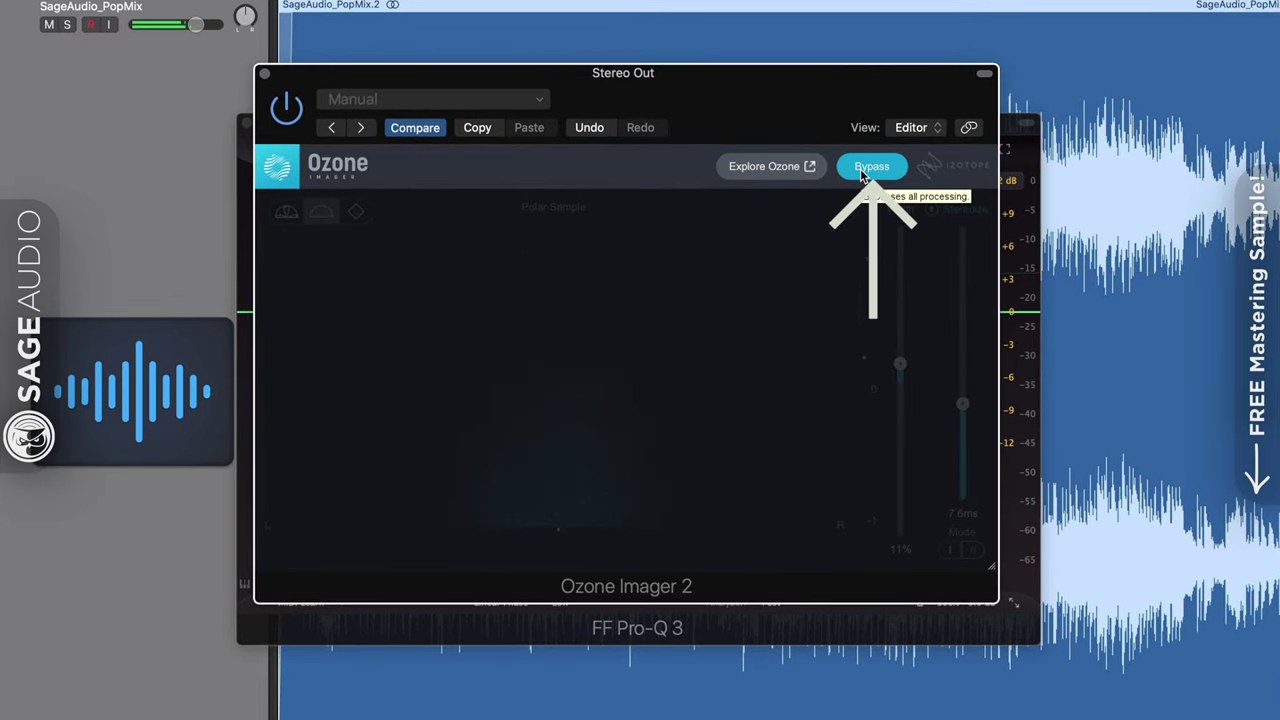
click(862, 168)
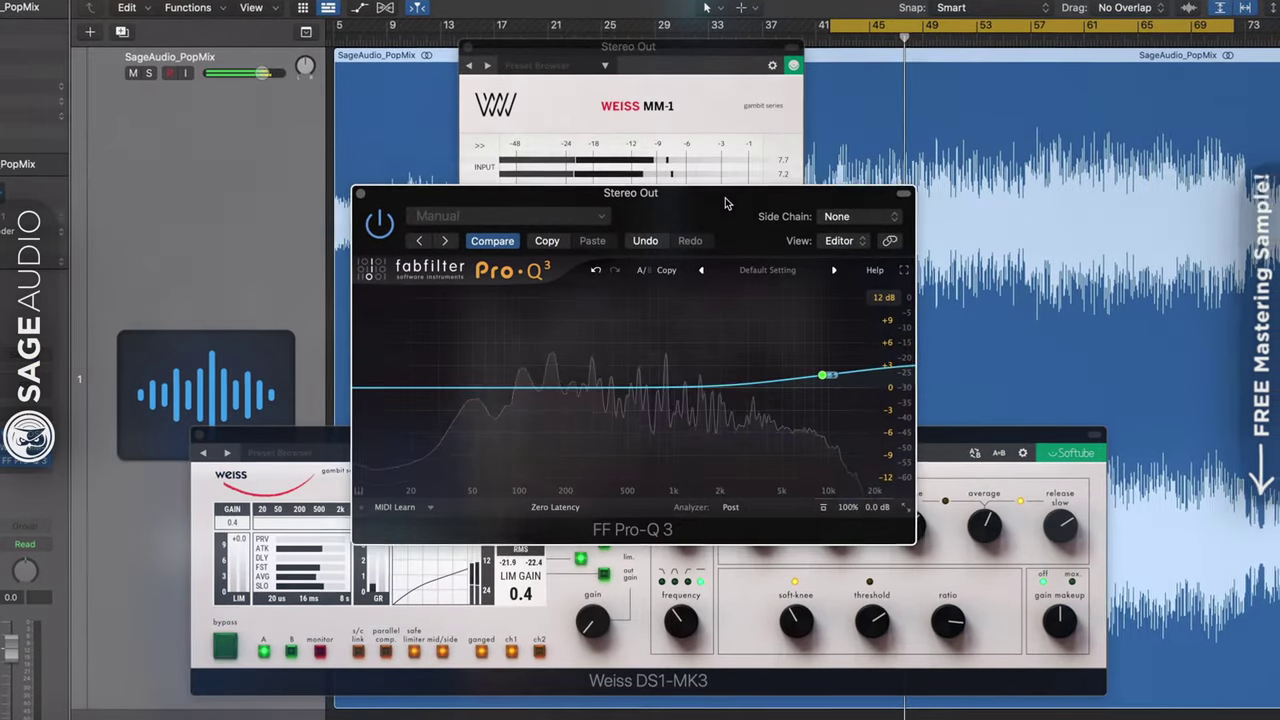
Lower the side high shelf in Pro-Q 3 to +2.38 dB at 8882.4 Hz, and close the equalizer window.
drag(727, 203, 727, 175)
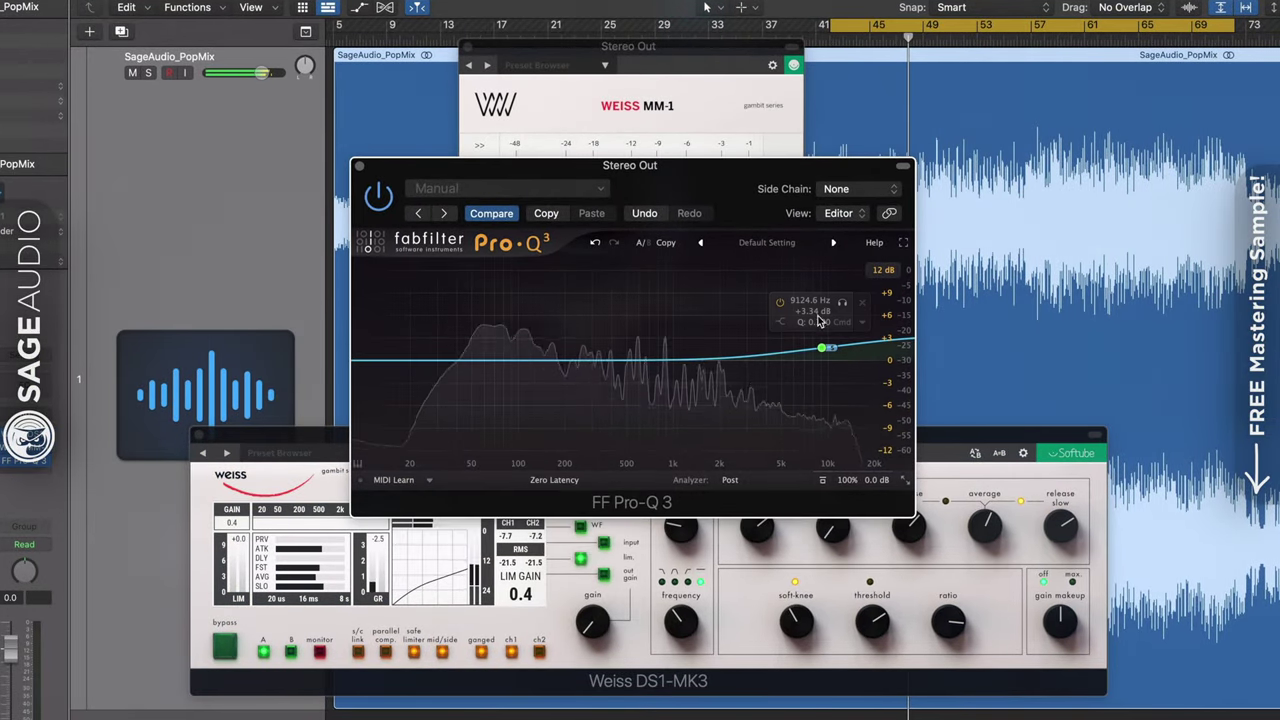
mouse_move(822, 352)
mouse_down()
mouse_move(823, 328)
mouse_move(820, 358)
mouse_up()
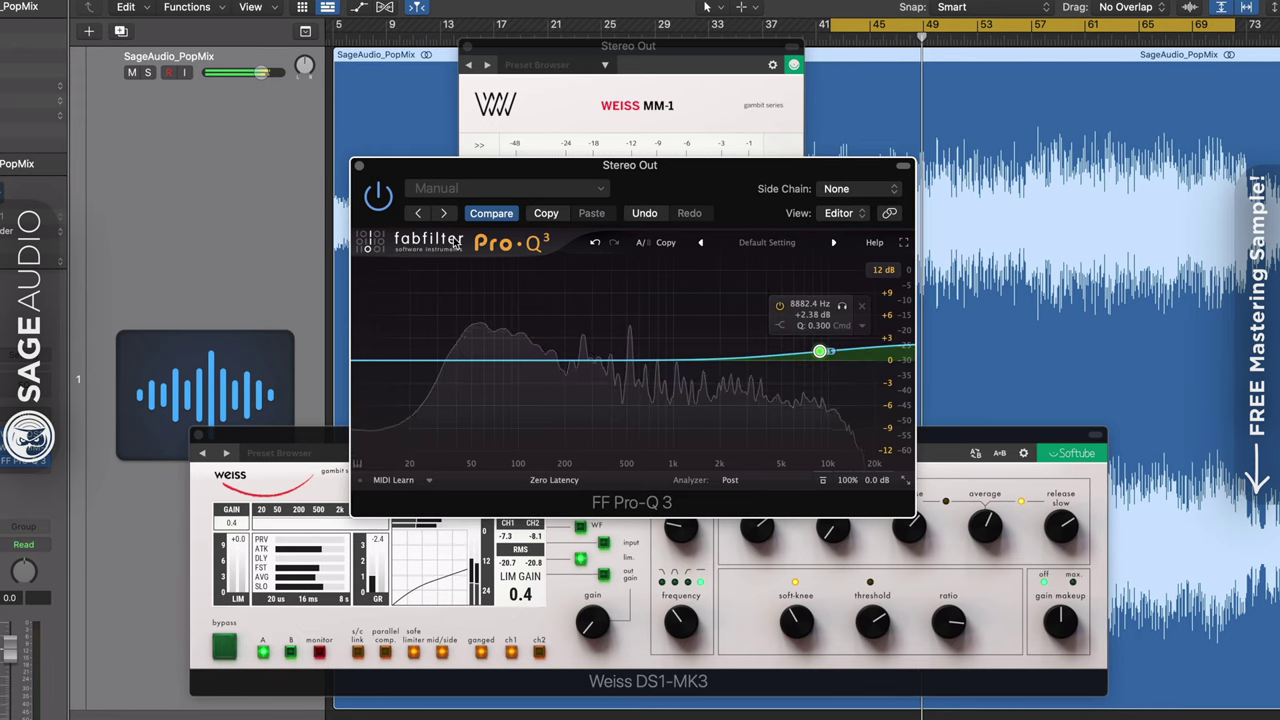
key(super+w)
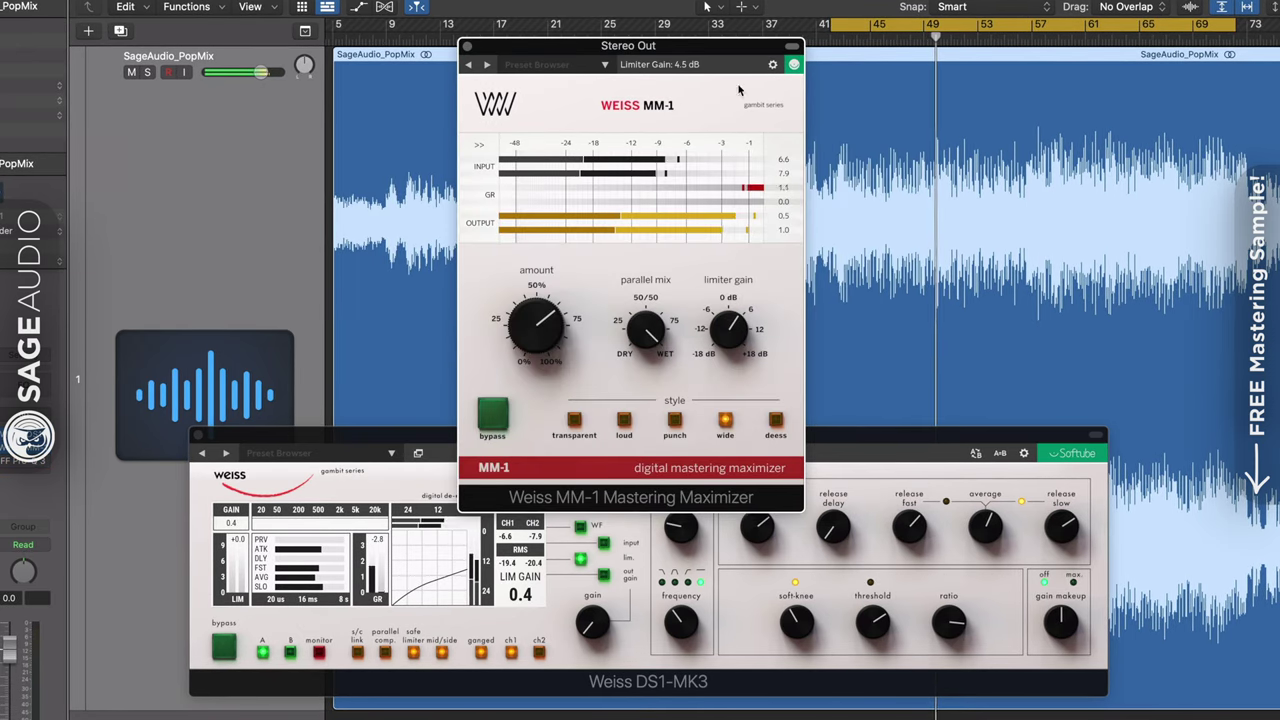
Move the Weiss MM-1 window up slightly, and adjust the compression threshold of the Weiss DS1-MK3.
drag(728, 54, 728, 48)
click(820, 449)
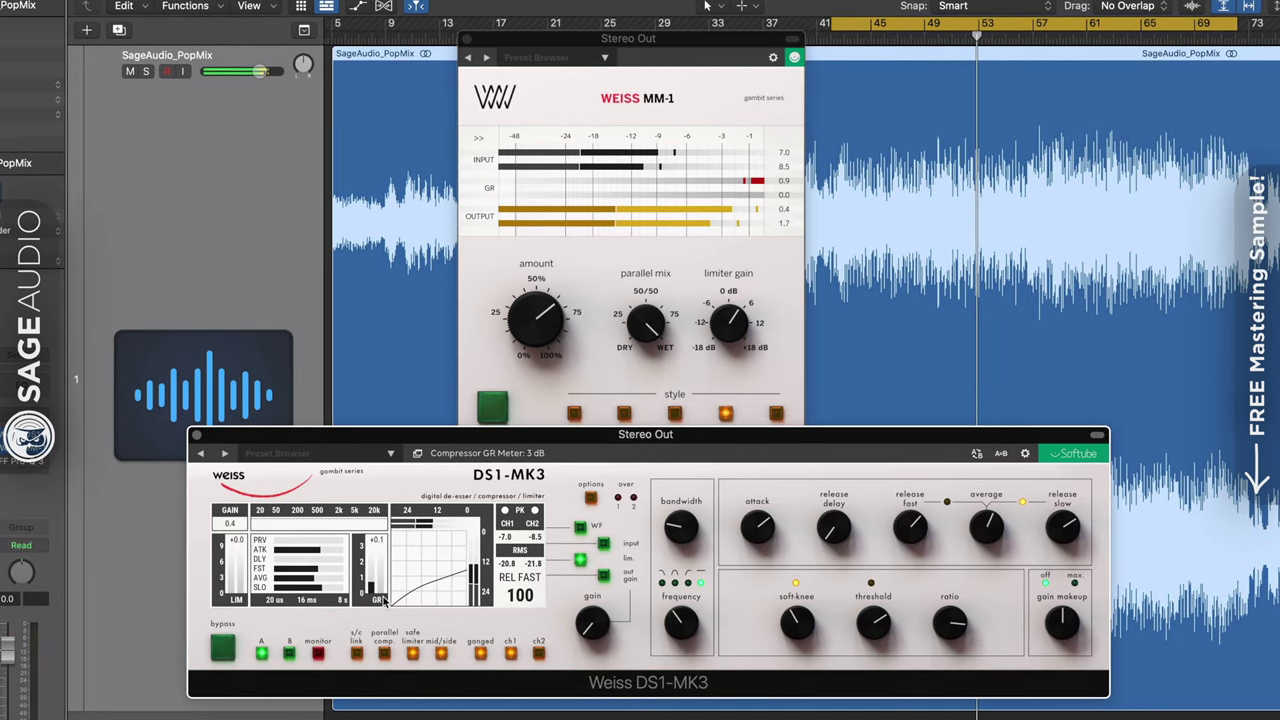
mouse_move(866, 628)
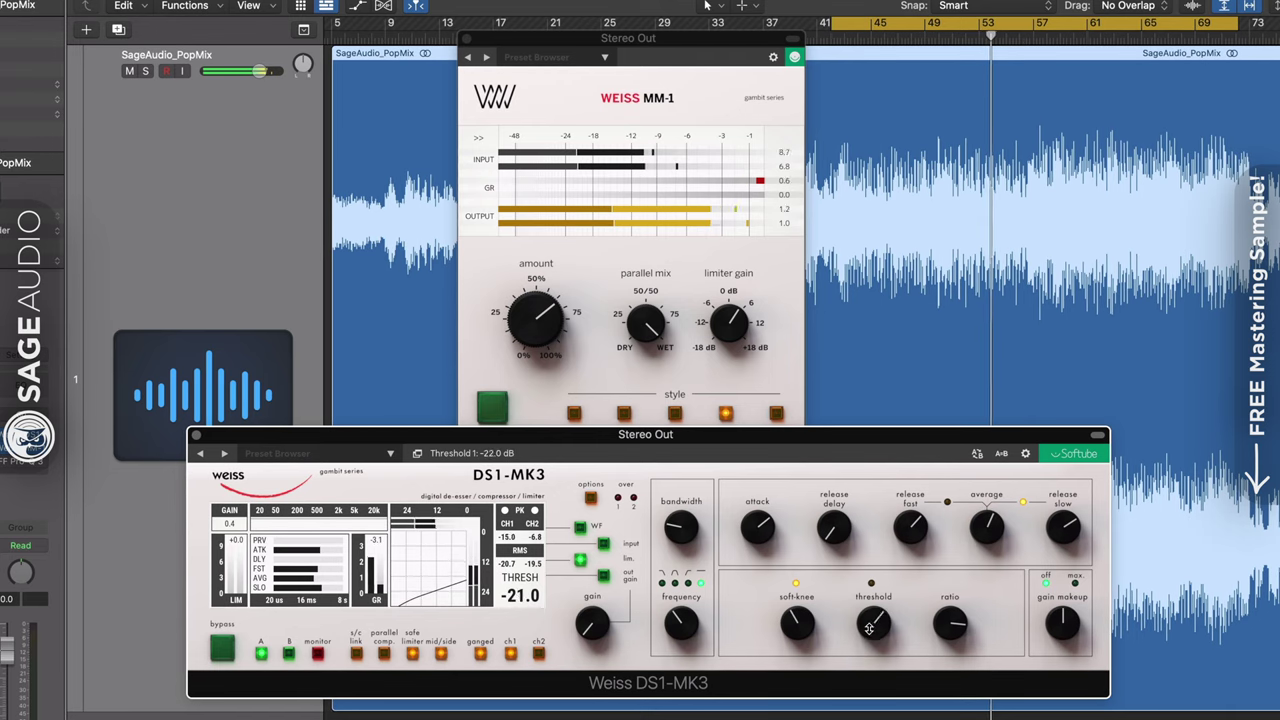
drag(868, 620, 870, 624)
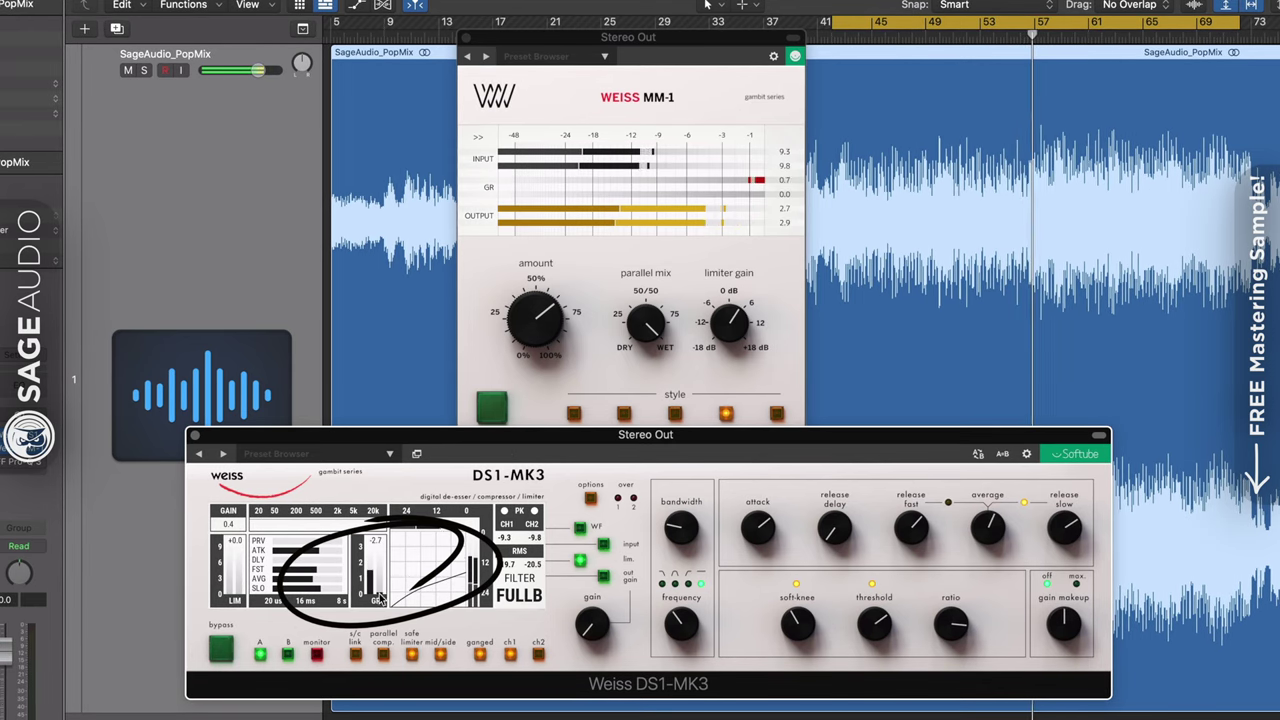
Examine the gain reduction meters of the Weiss MM-1 and the DS1-MK3 while the mix plays.
click(720, 385)
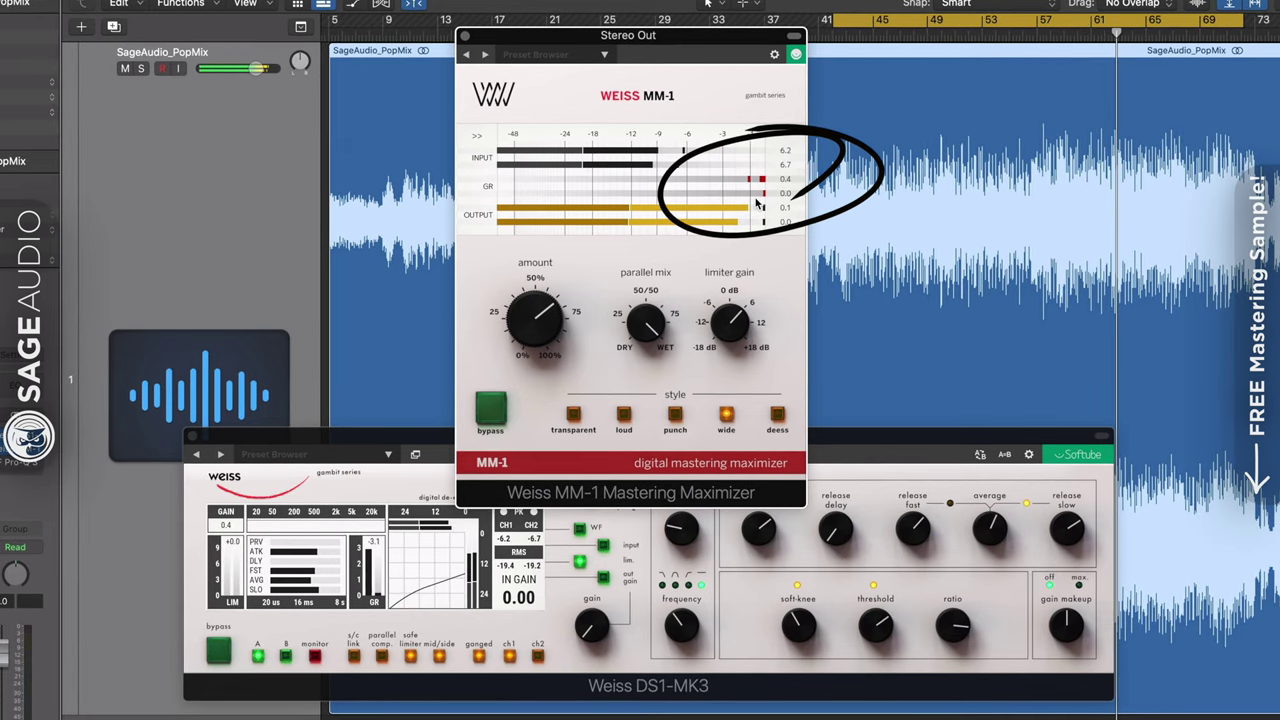
mouse_move(741, 300)
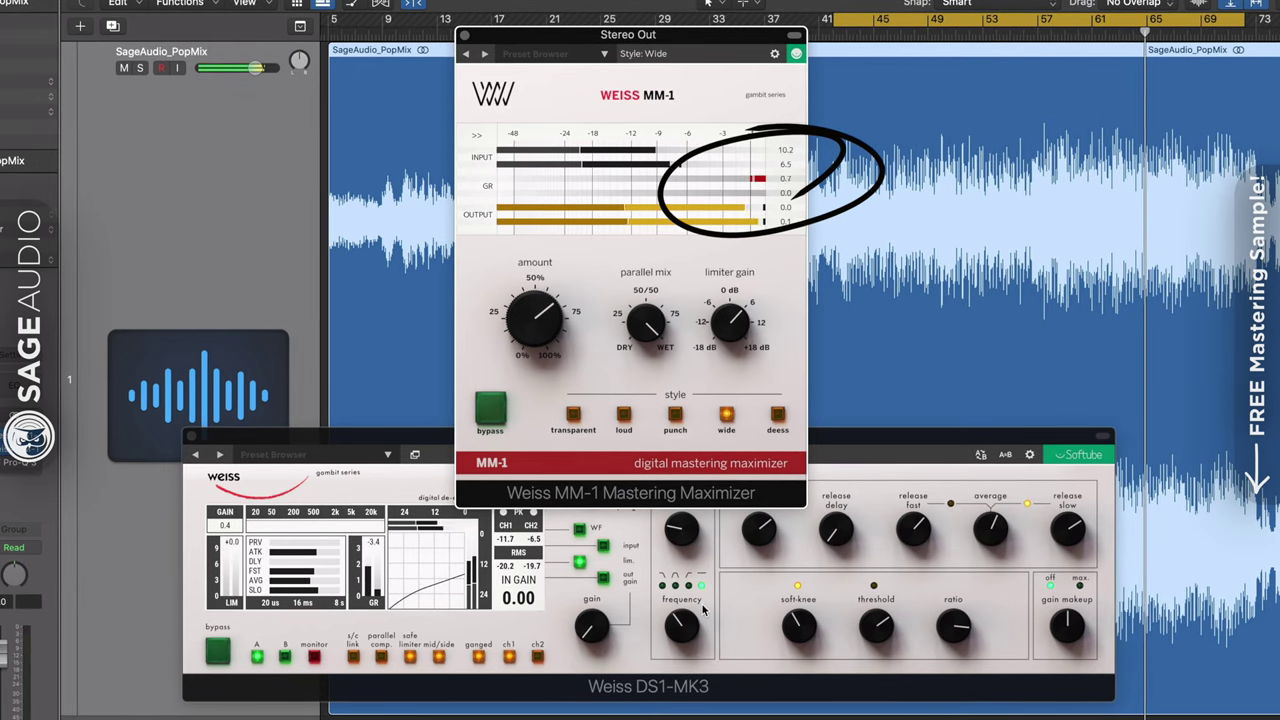
click(376, 588)
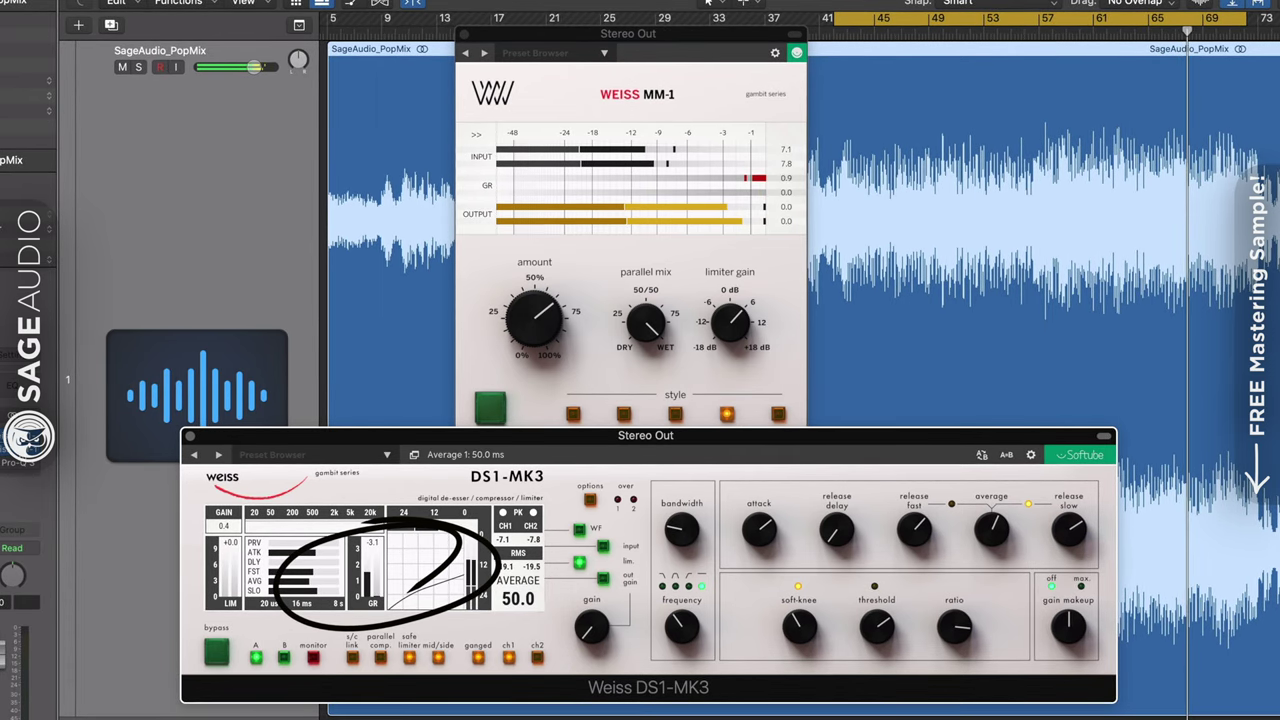
click(15, 463)
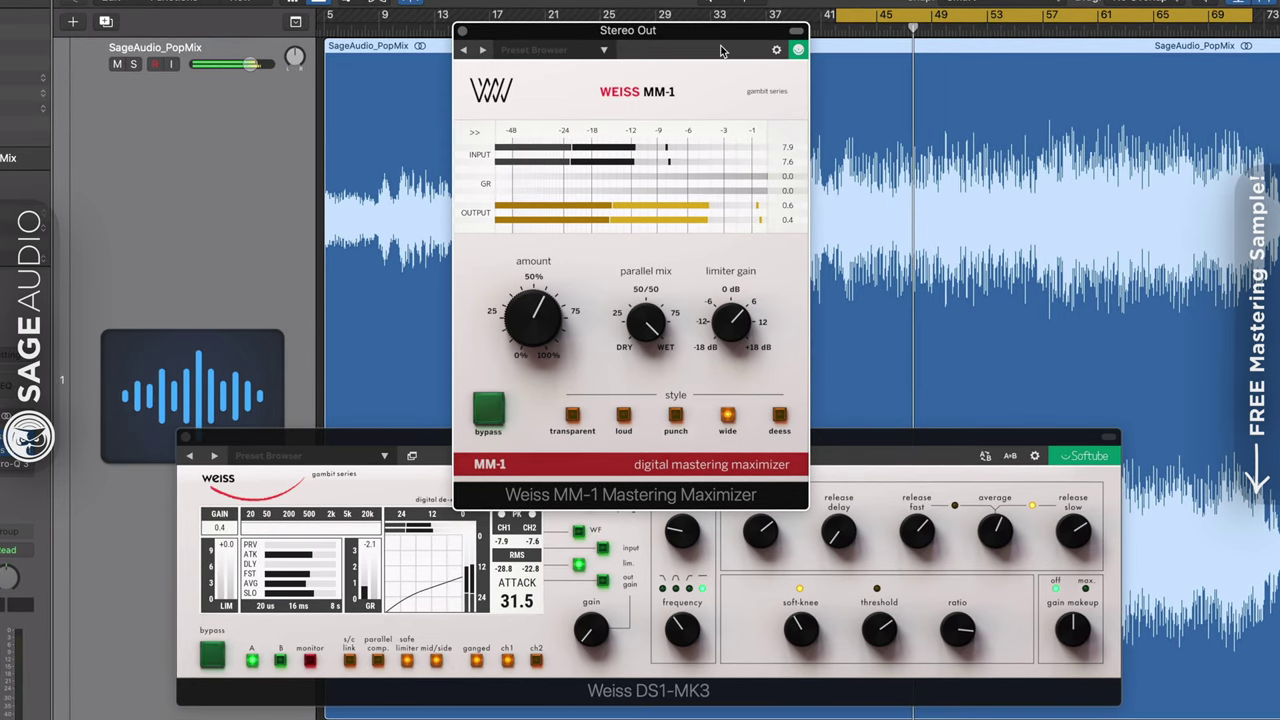
mouse_move(830, 441)
mouse_down()
mouse_move(834, 417)
mouse_move(834, 431)
mouse_up()
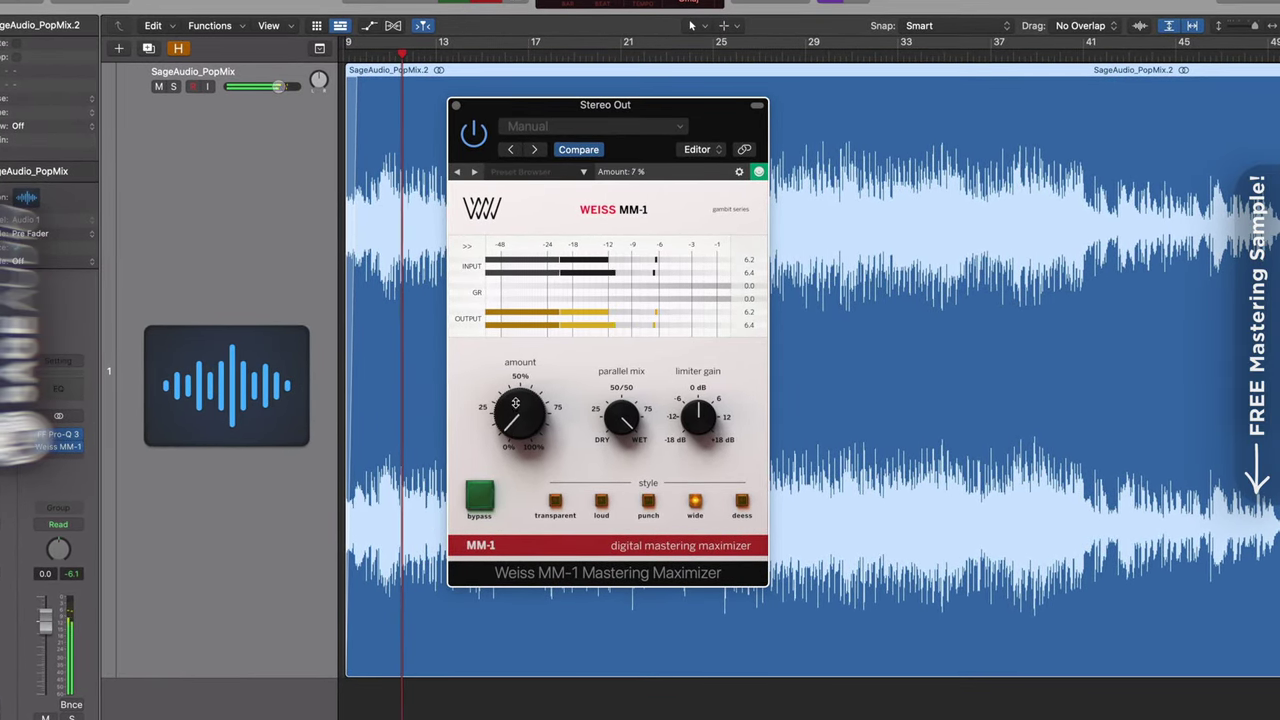
Audition the Weiss MM-1's amount up to 100%, trim its limiter gain slightly below 0 dB, and toggle bypass to compare.
drag(510, 425, 522, 349)
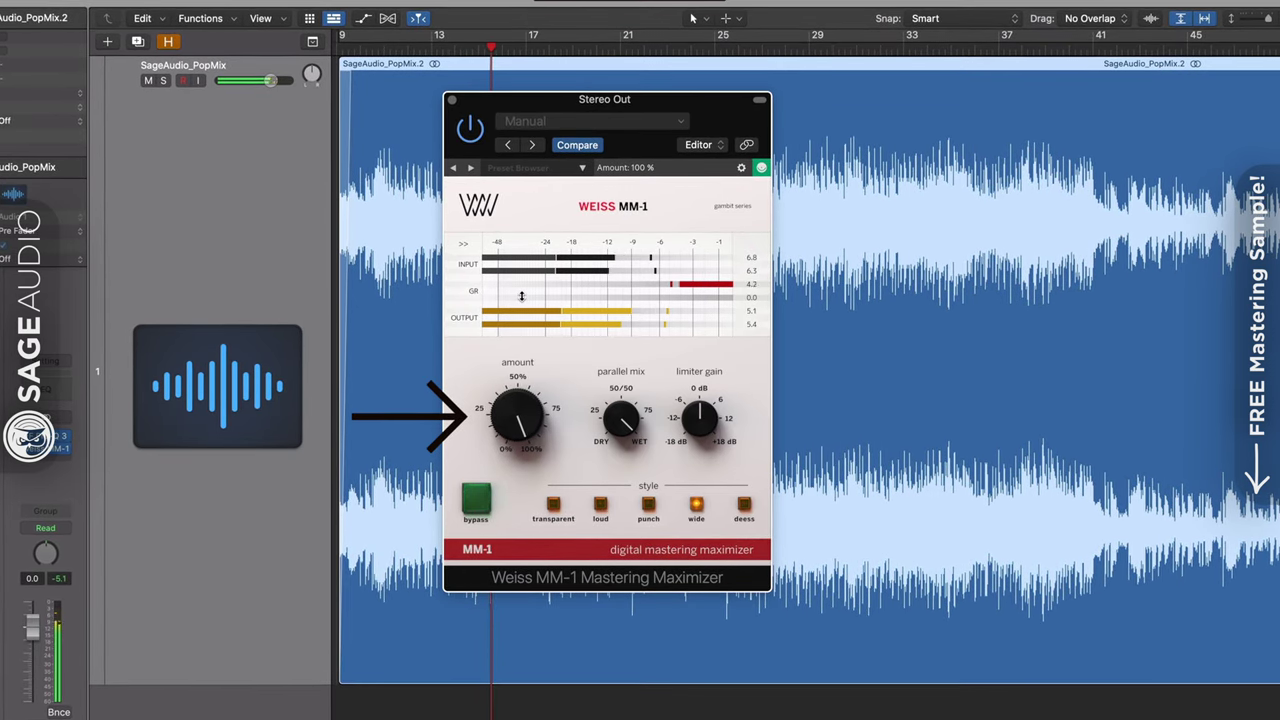
click(474, 501)
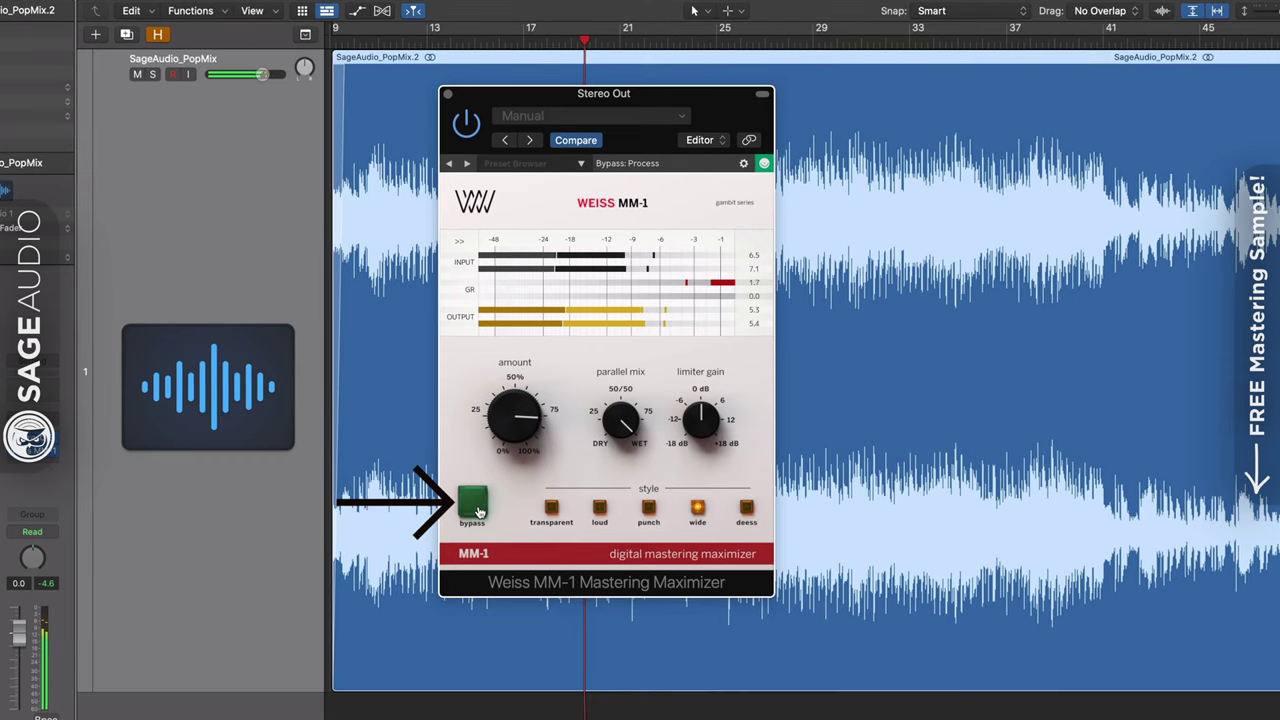
drag(698, 433, 689, 443)
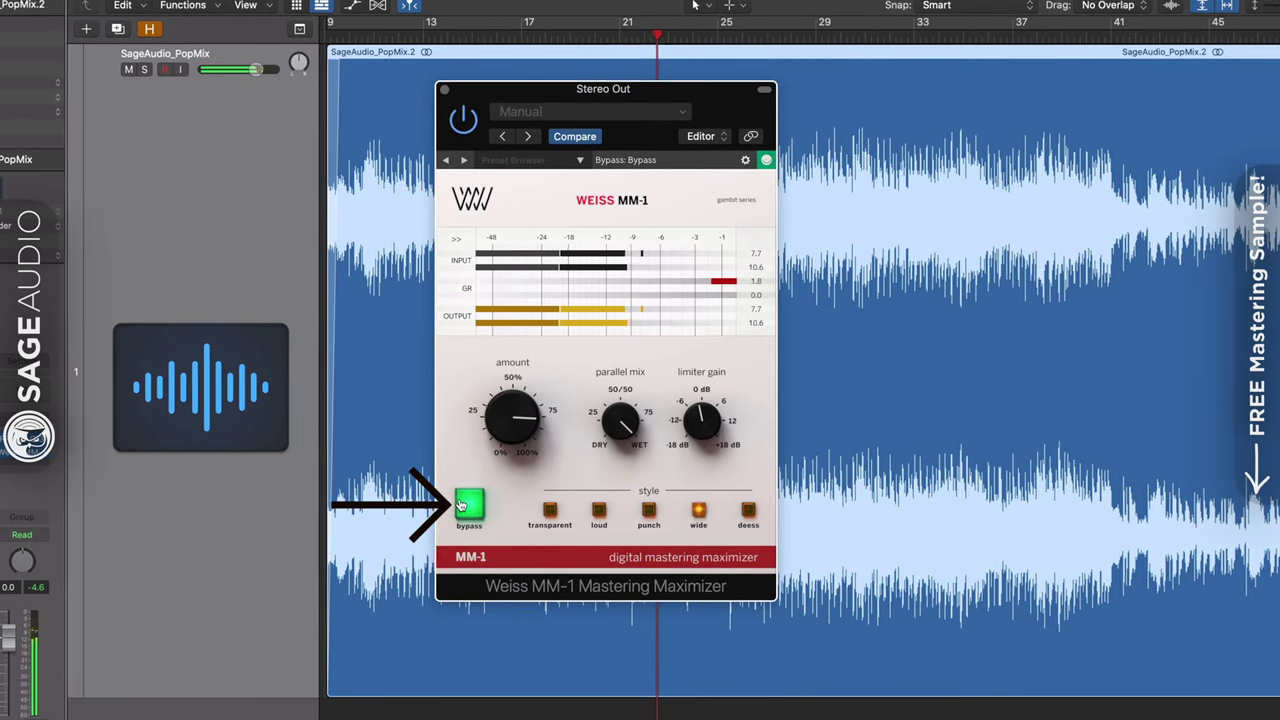
click(468, 505)
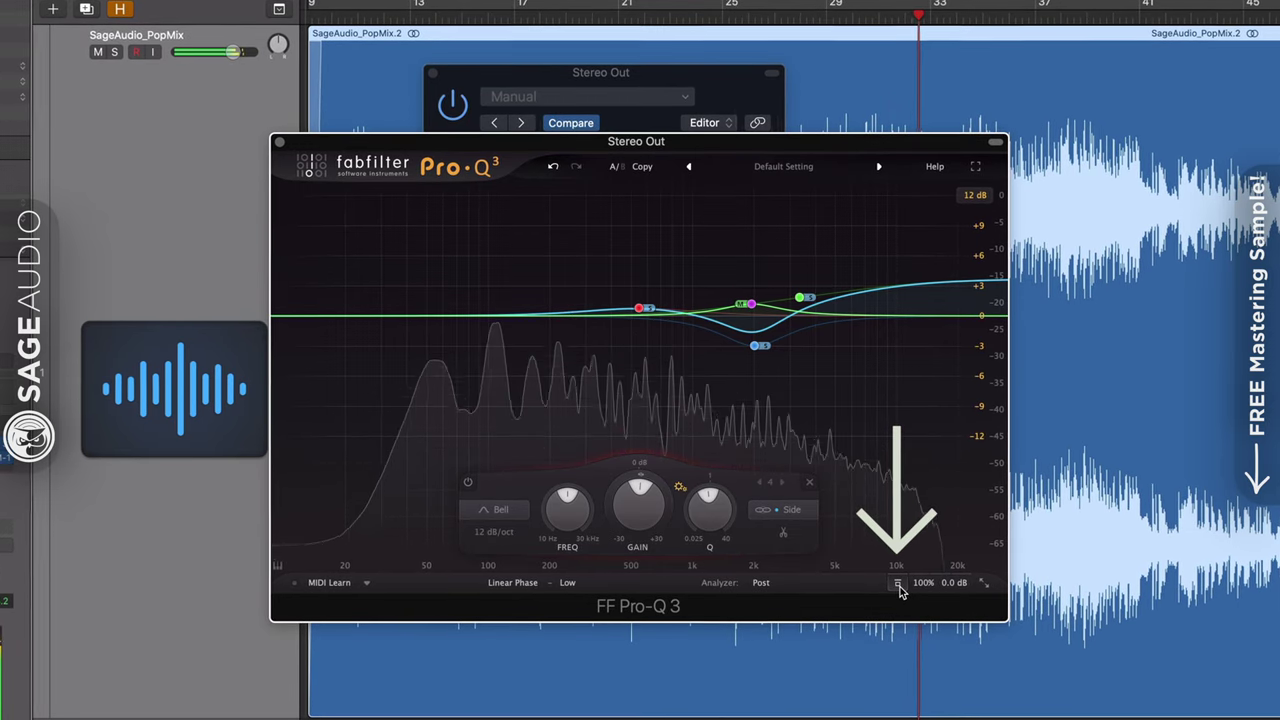
Engage the Weiss MM-1 processing, and arrange its window side by side with the Pro-Q 3 window.
click(703, 114)
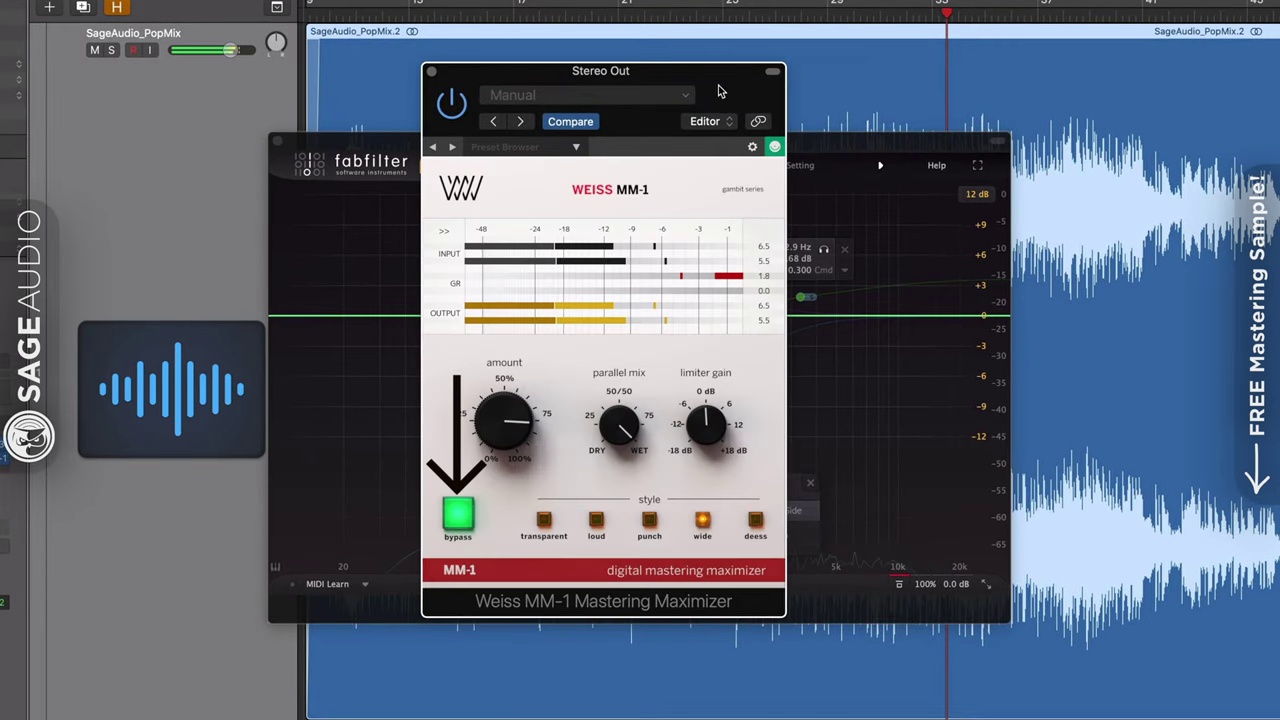
click(457, 514)
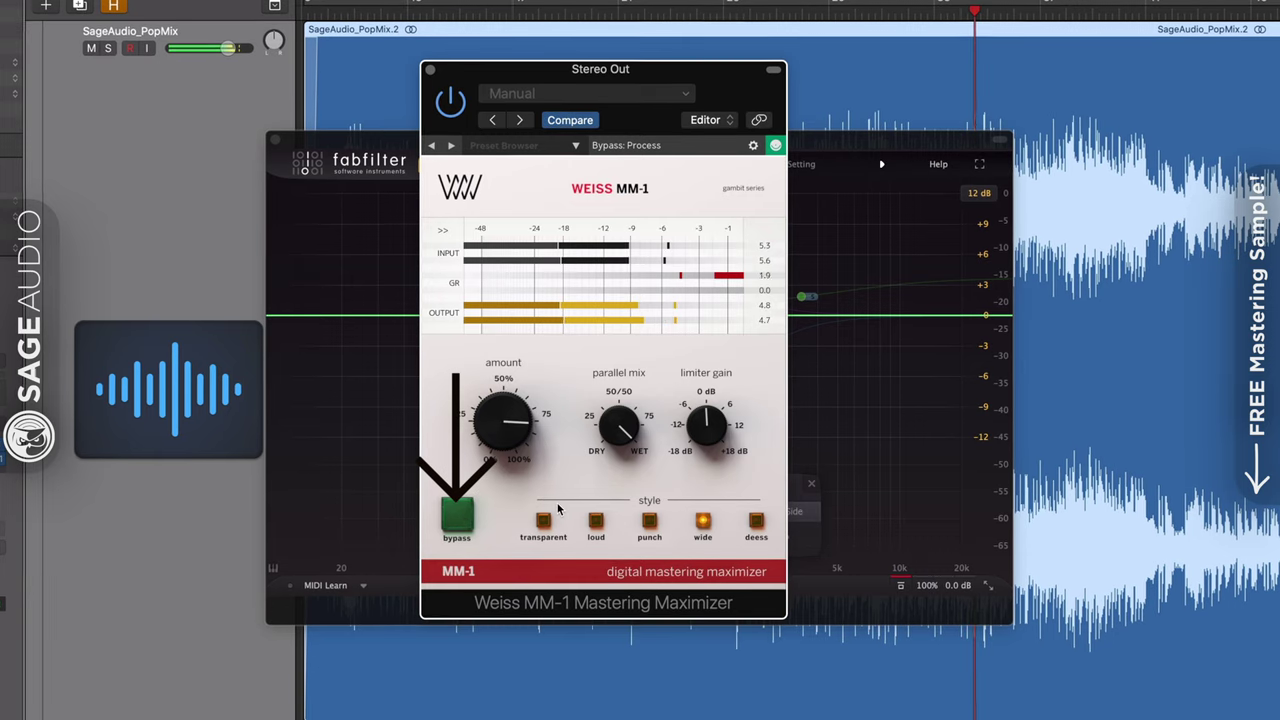
drag(663, 72, 489, 81)
drag(742, 156, 857, 137)
Compare the Weiss MM-1's wide style with the Pro-Q 3 mid/side EQ by alternately bypassing one and engaging the other.
click(545, 92)
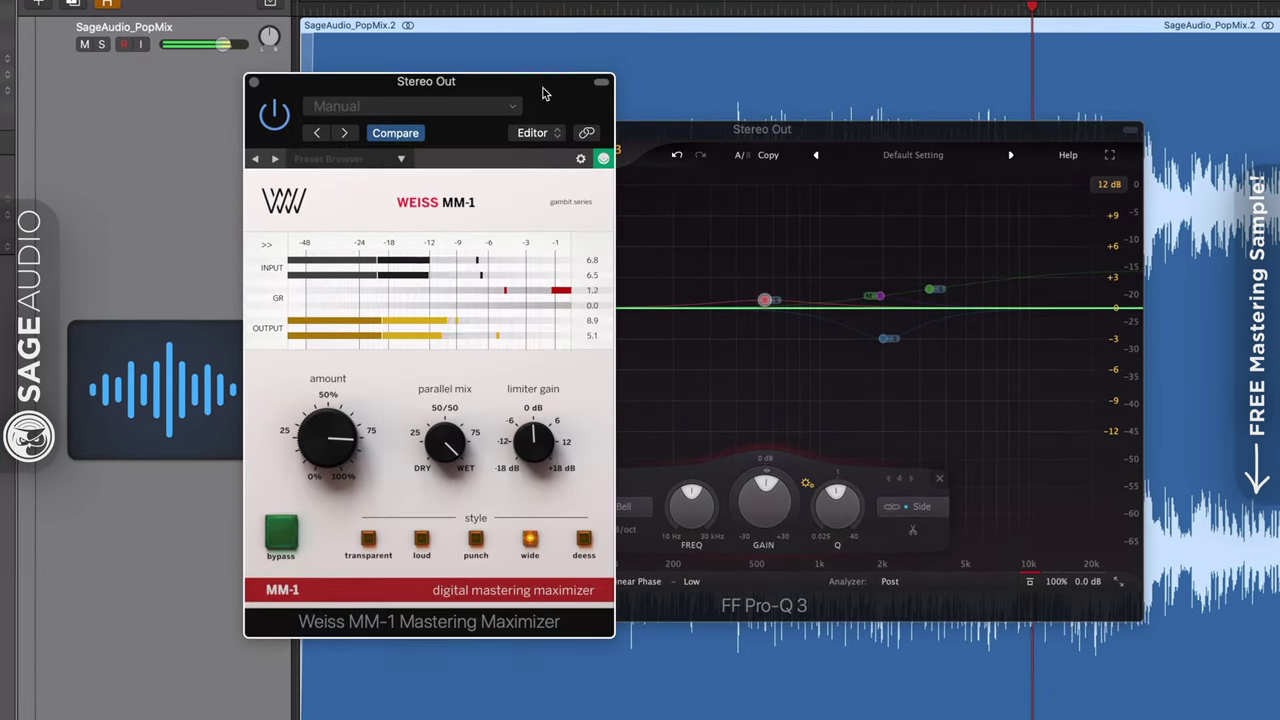
click(1031, 588)
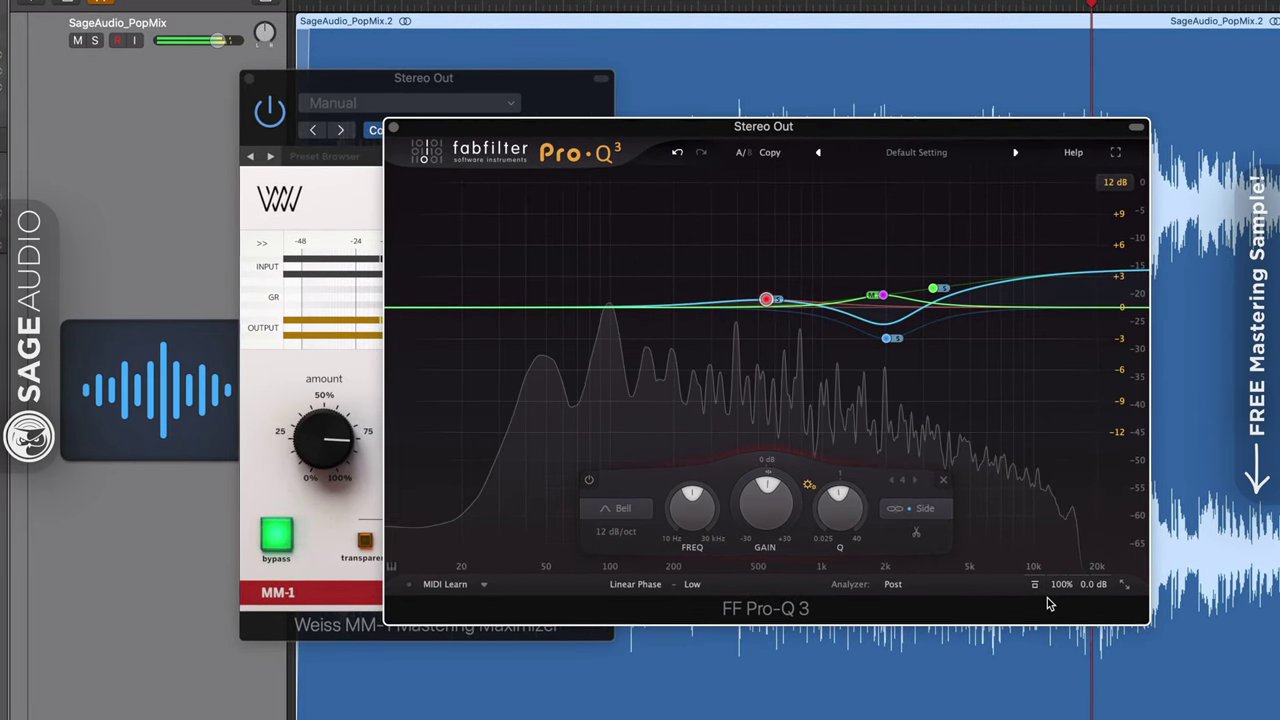
click(1036, 586)
click(276, 530)
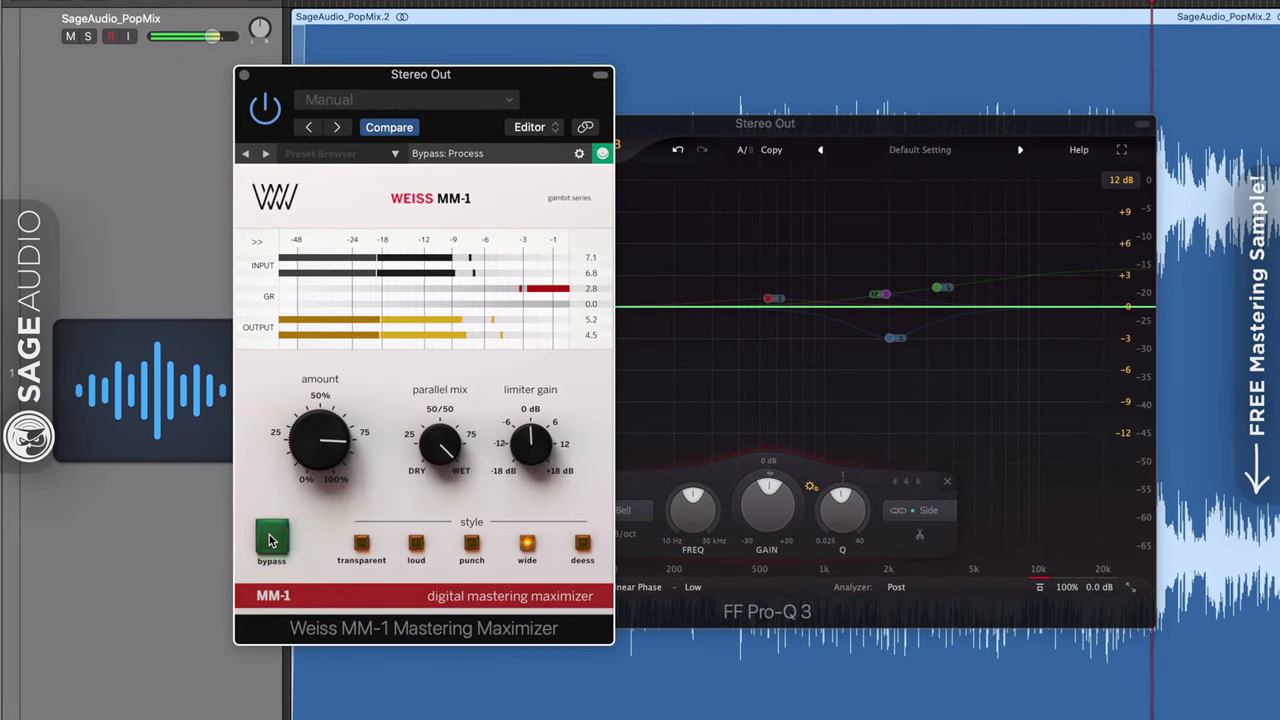
click(899, 612)
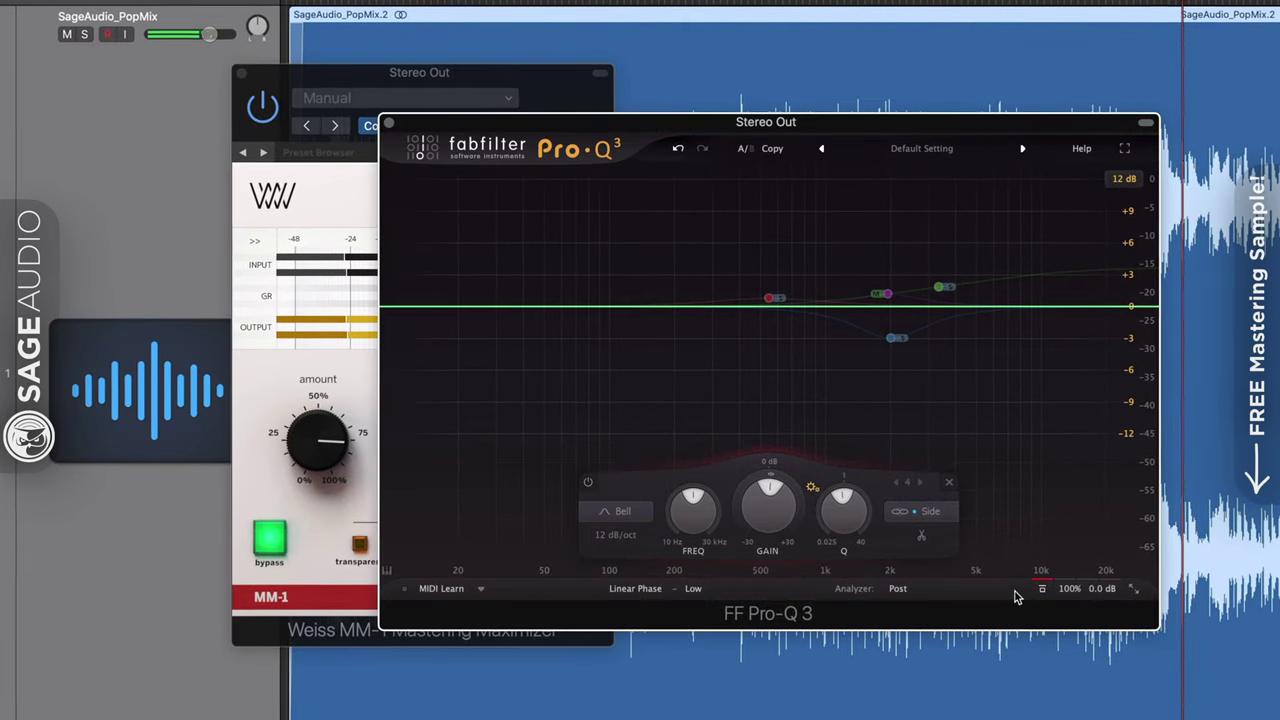
click(1042, 589)
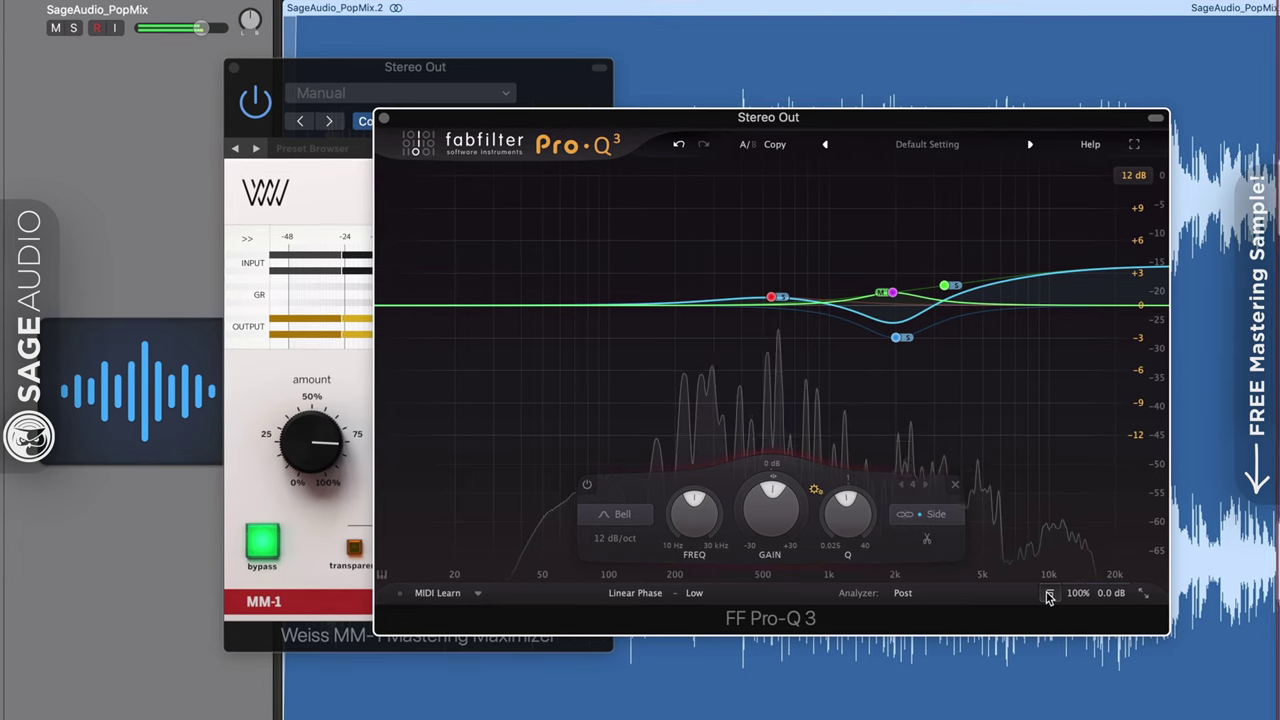
click(1048, 594)
click(258, 548)
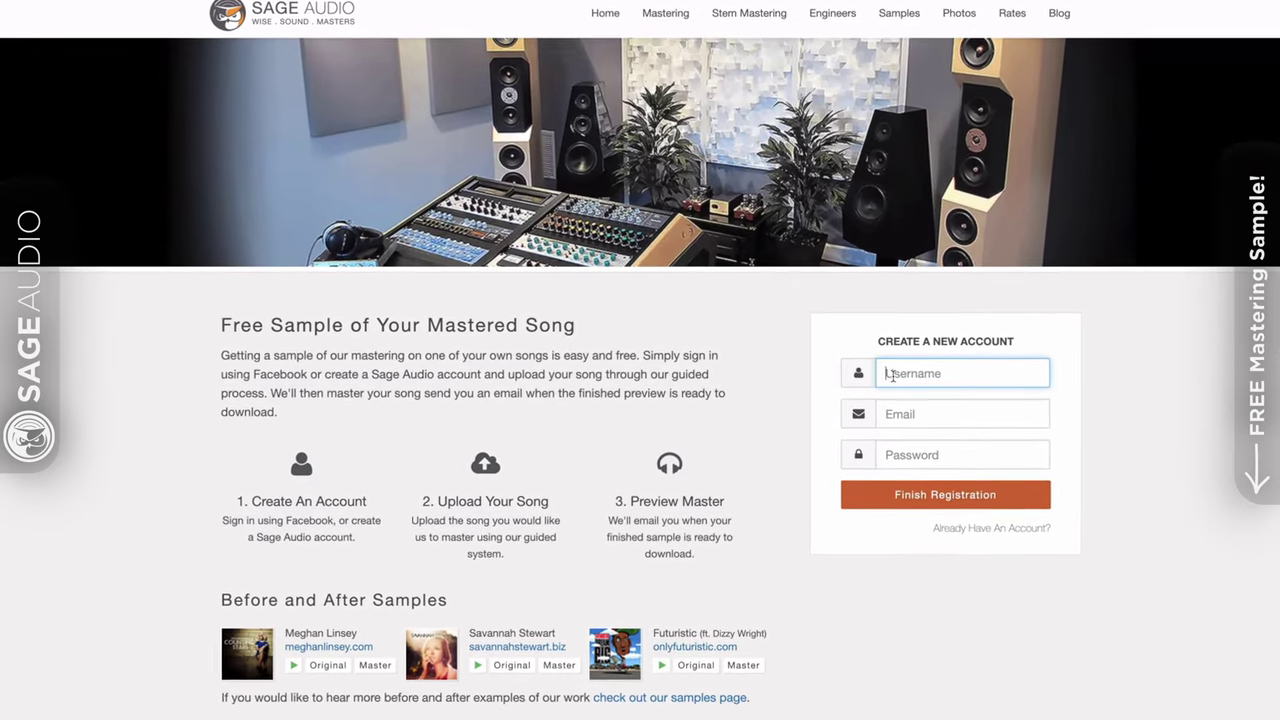
Enter NewArtist as the username in the Sage Audio website's new account form.
text(NewAr)
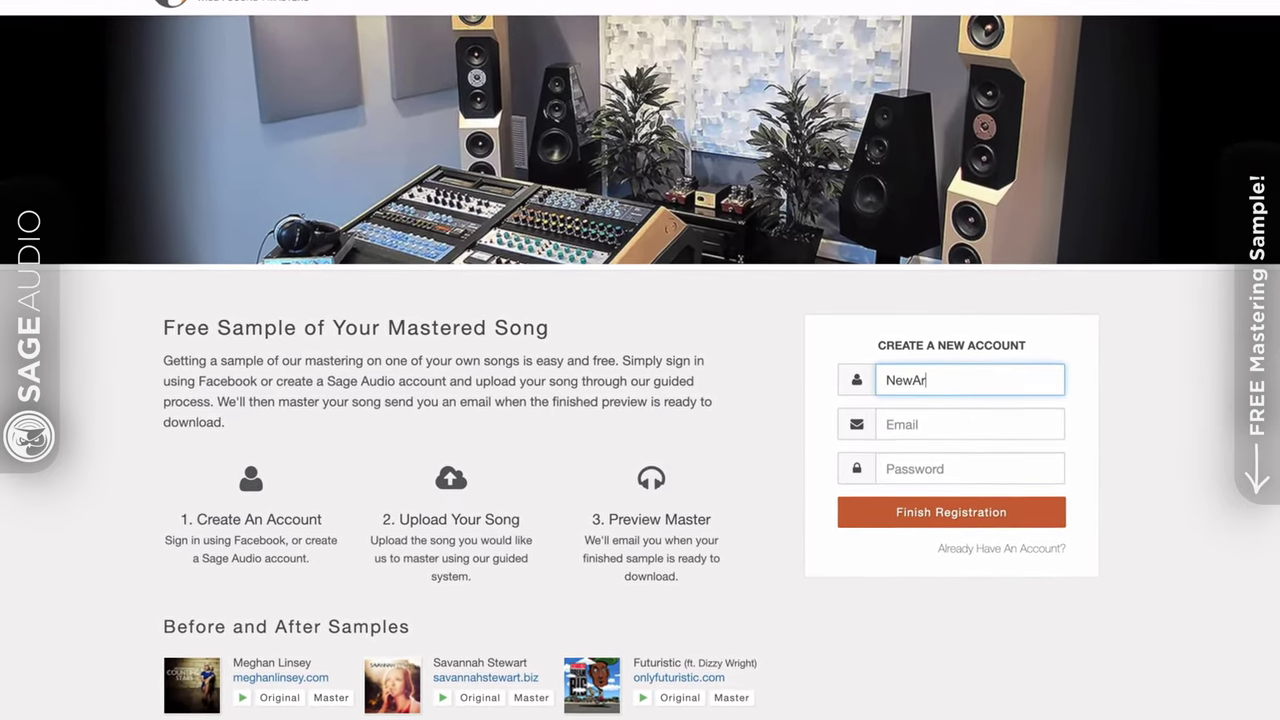
text(tist)
key(Tab)
Enter "New Son" as the song name in the free mastering preview's song details.
text(N)
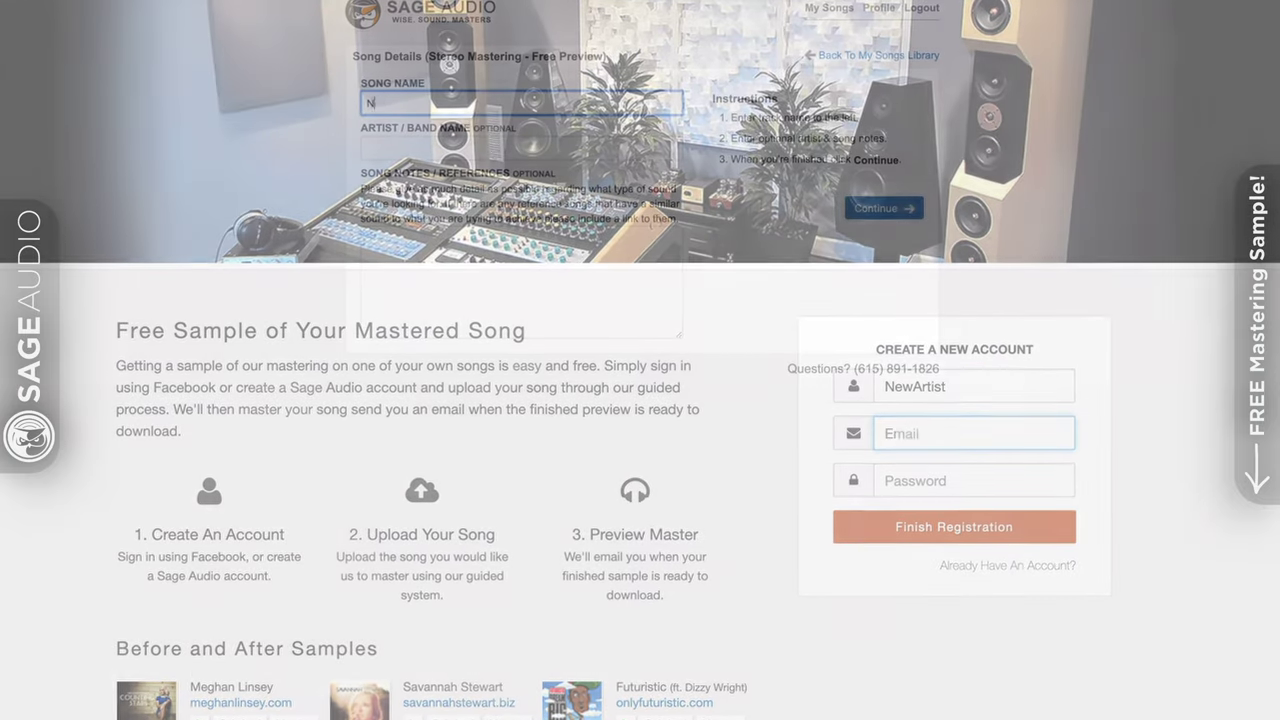
text(ew Sonf)
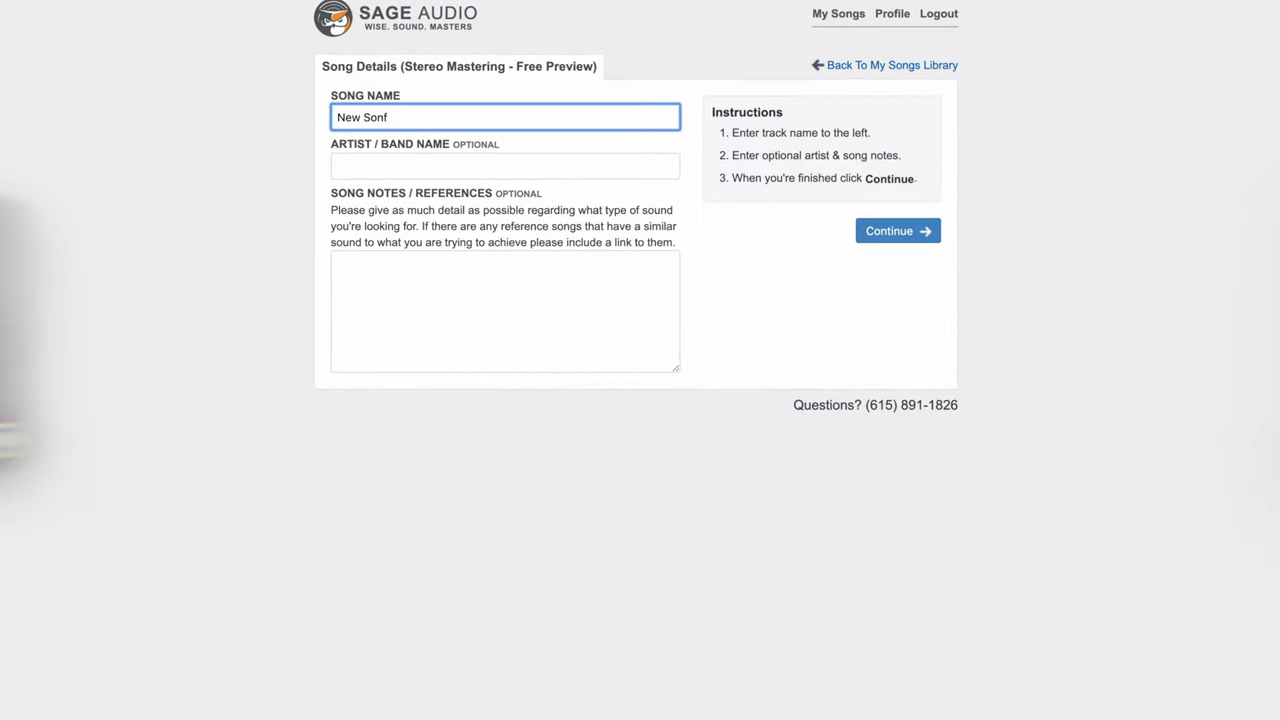
key(BackSpace)
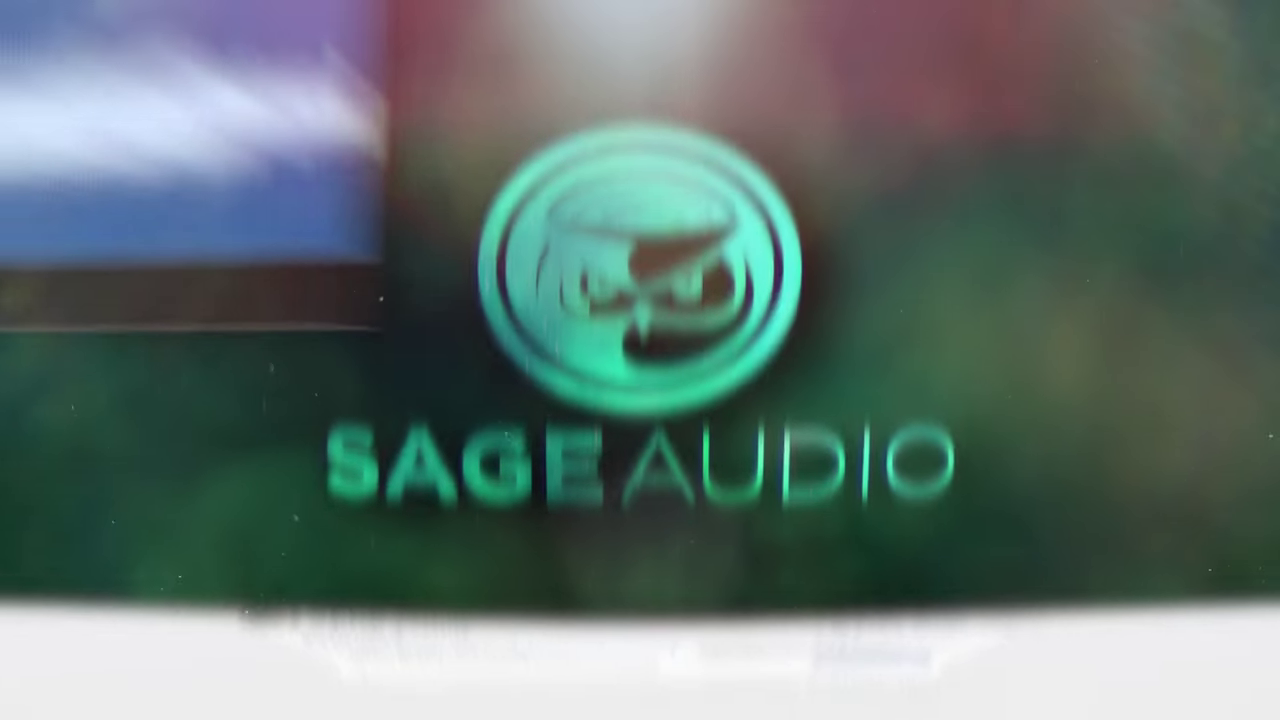